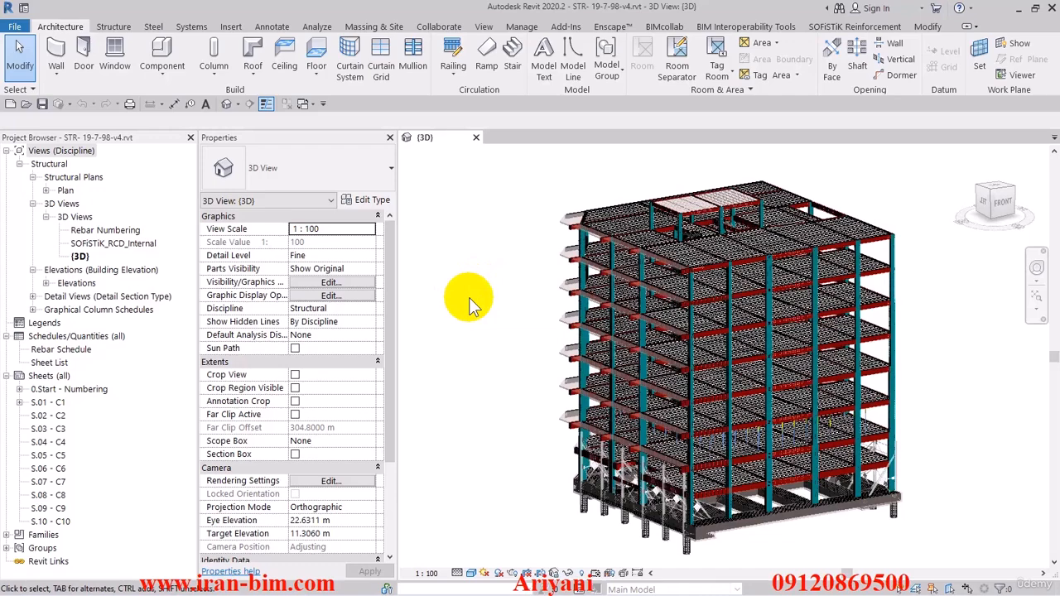
- Turn off the solid rebar display for the active 3D view and set the view's detail level to Coarse
shift+middle_drag(475, 324, 539, 298)
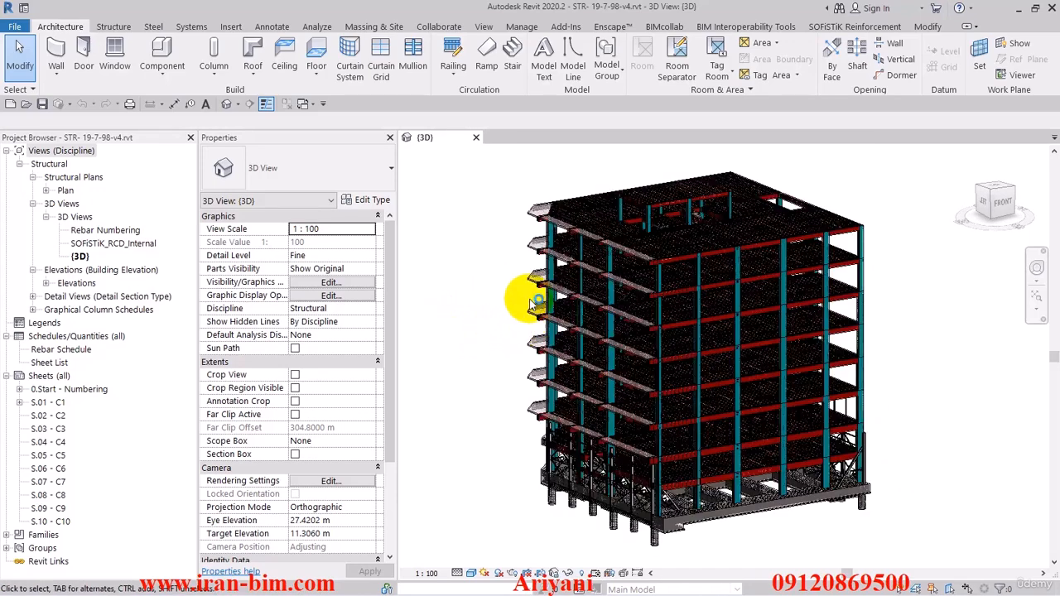
scroll(536, 275, up, 2)
scroll(506, 107, up, 3)
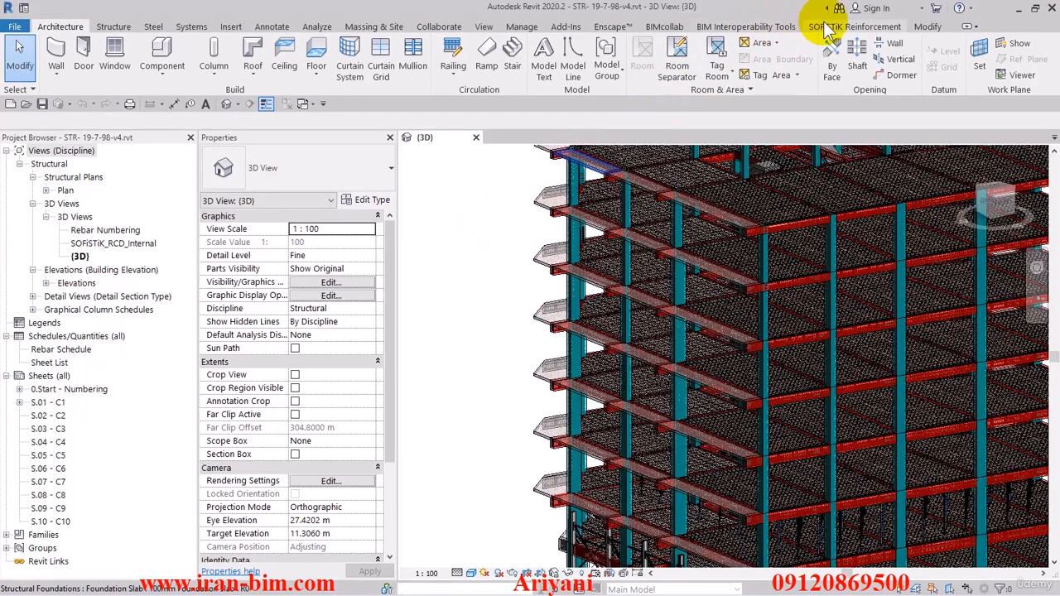
click(890, 25)
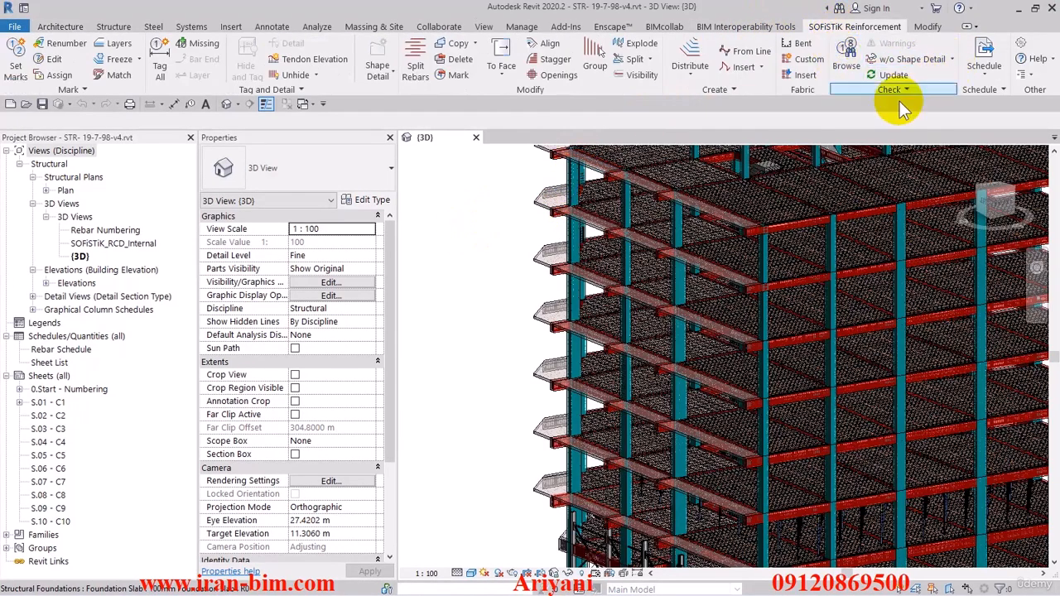
click(645, 75)
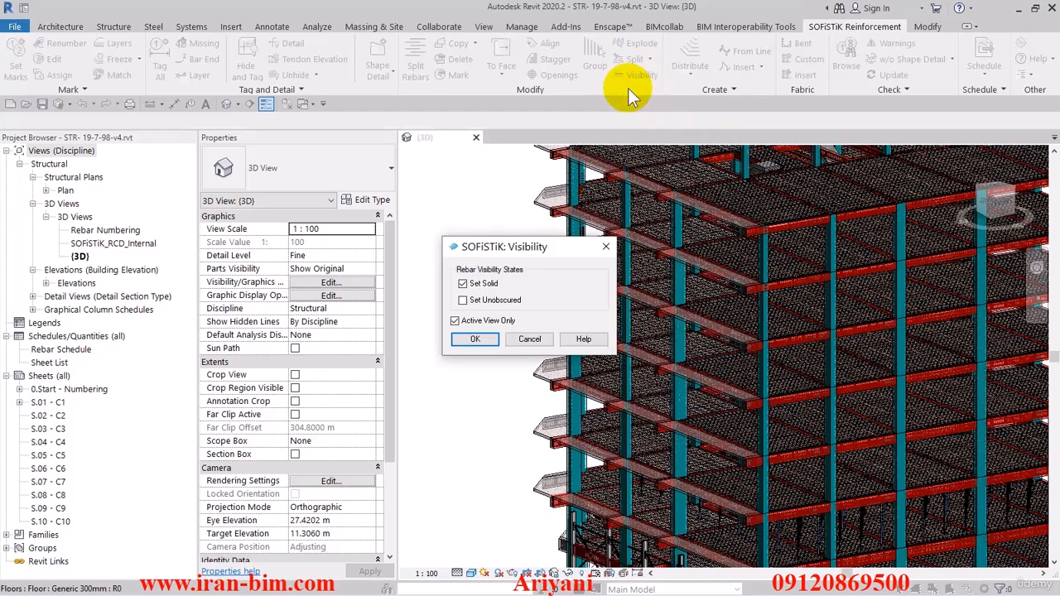
click(465, 285)
click(475, 340)
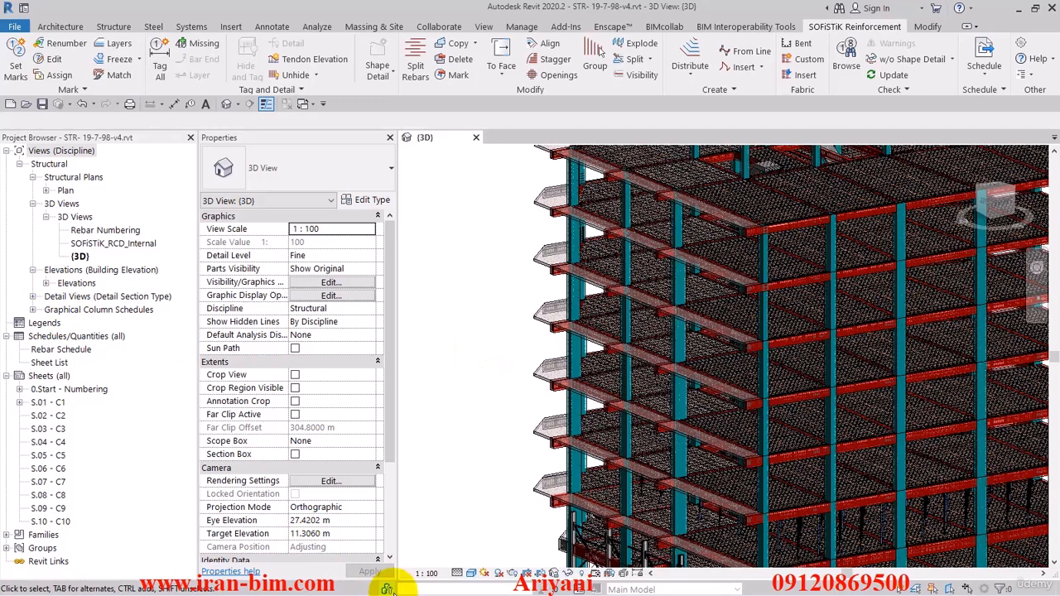
click(457, 573)
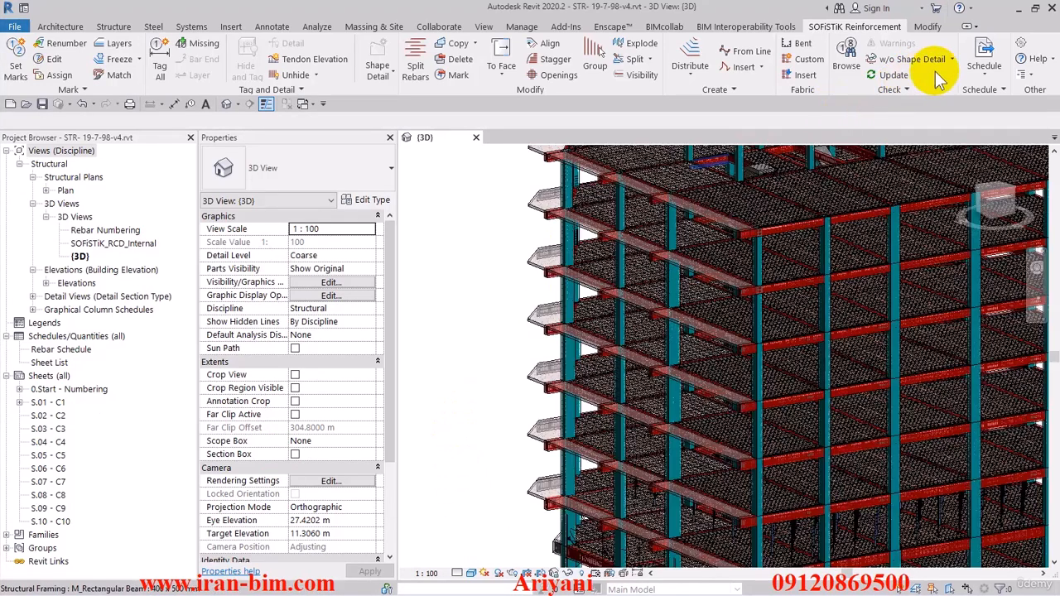
- Run the SOFiSTiK reinforcement schedule for the sheet 0.Start - Numbering
click(982, 78)
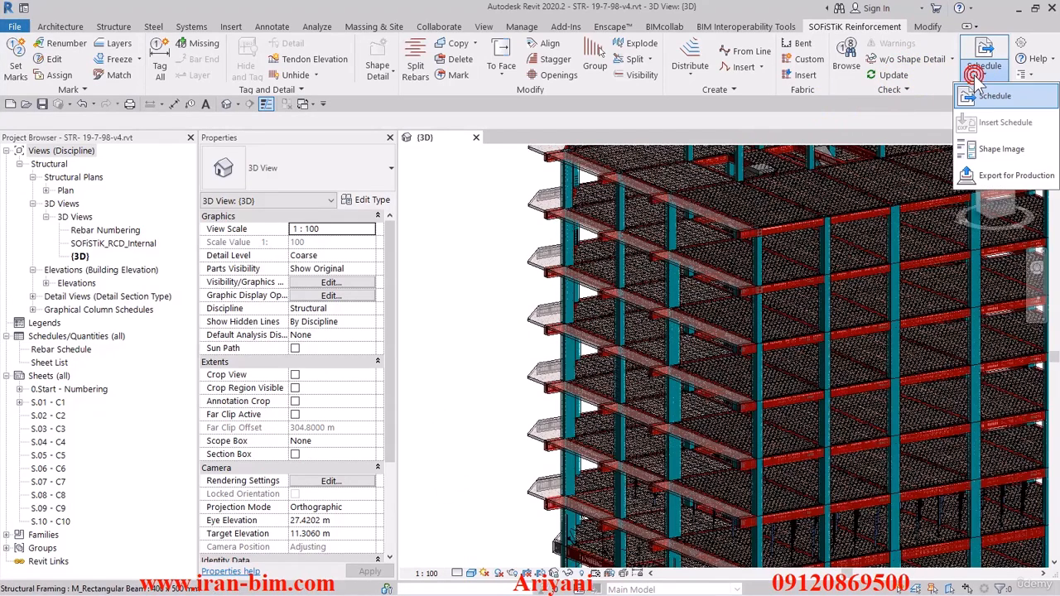
click(990, 128)
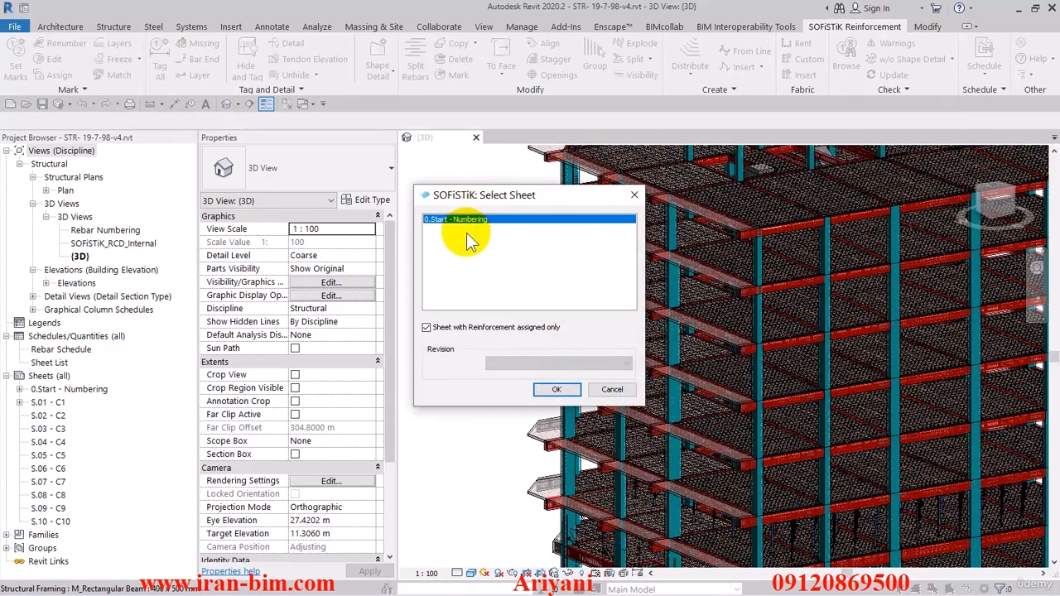
click(553, 389)
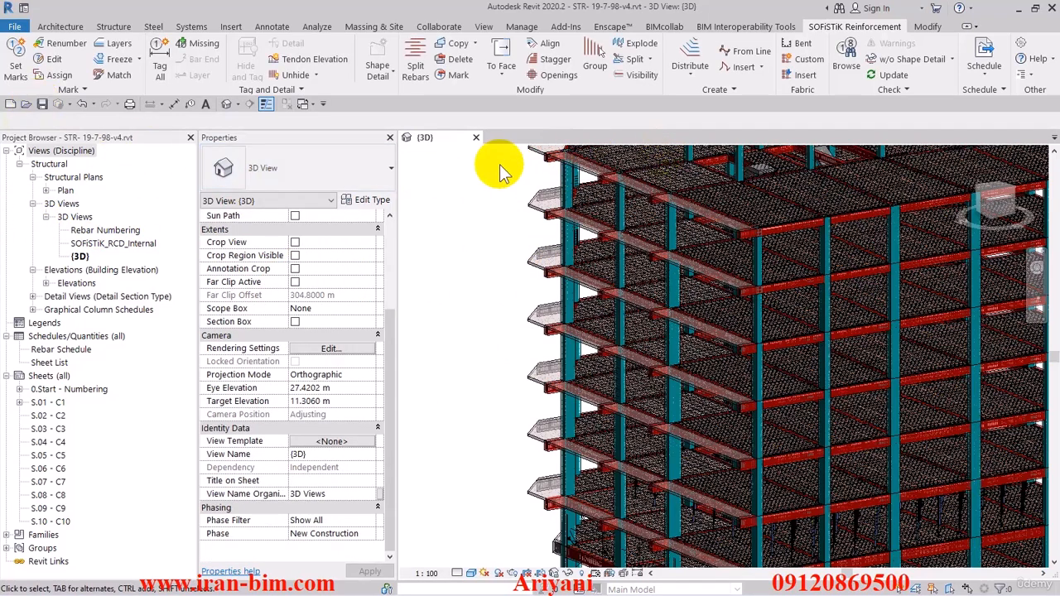
- Inspect the concrete volume and estimated reinforcement volume of the 400 x 600 mm column beside the cantilevered slab
click(483, 29)
click(696, 47)
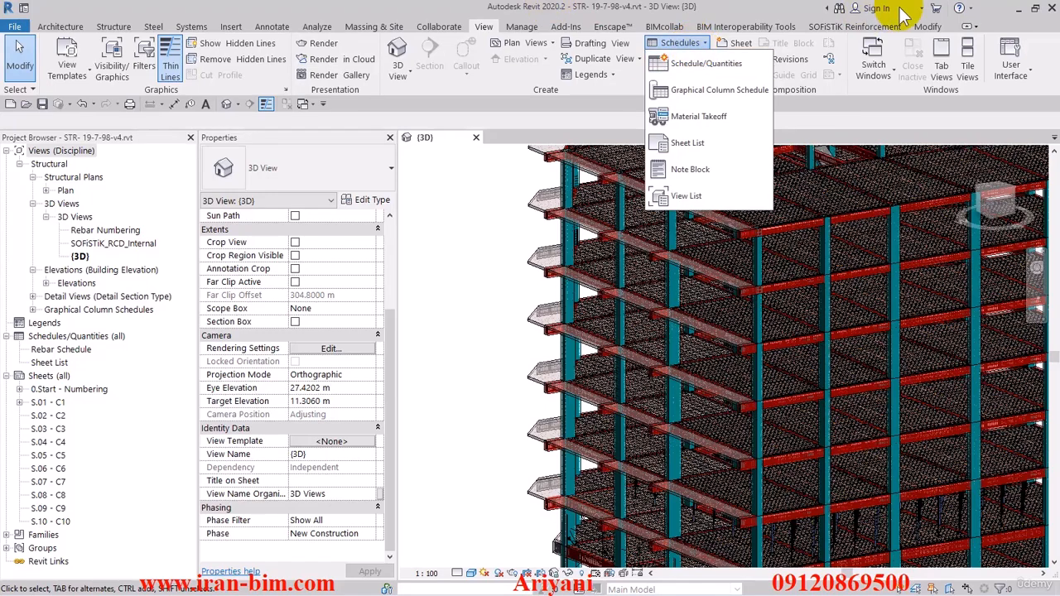
click(524, 233)
scroll(538, 223, up, 3)
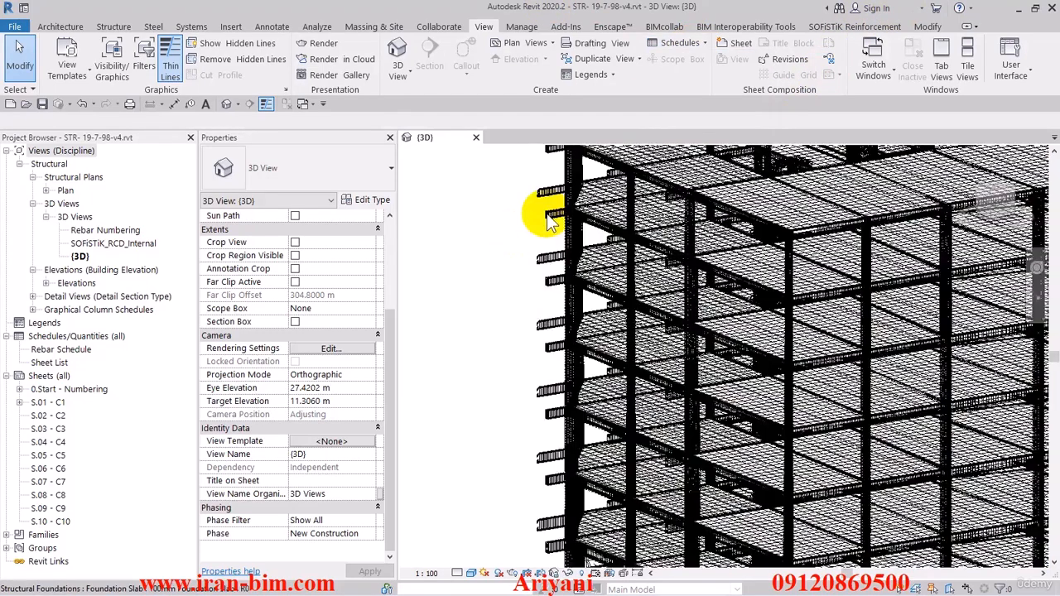
scroll(546, 220, up, 4)
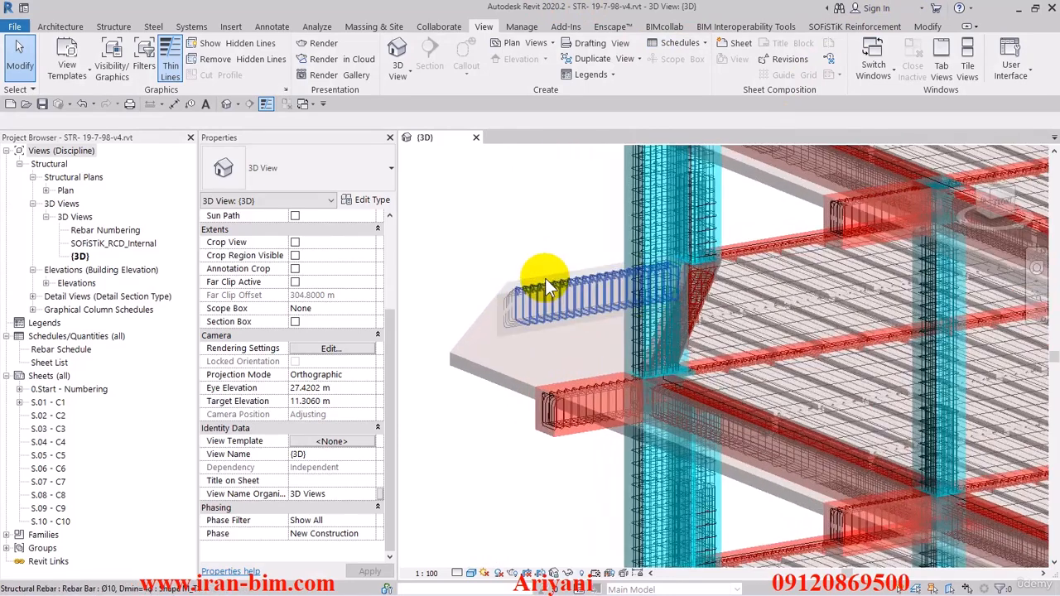
click(621, 224)
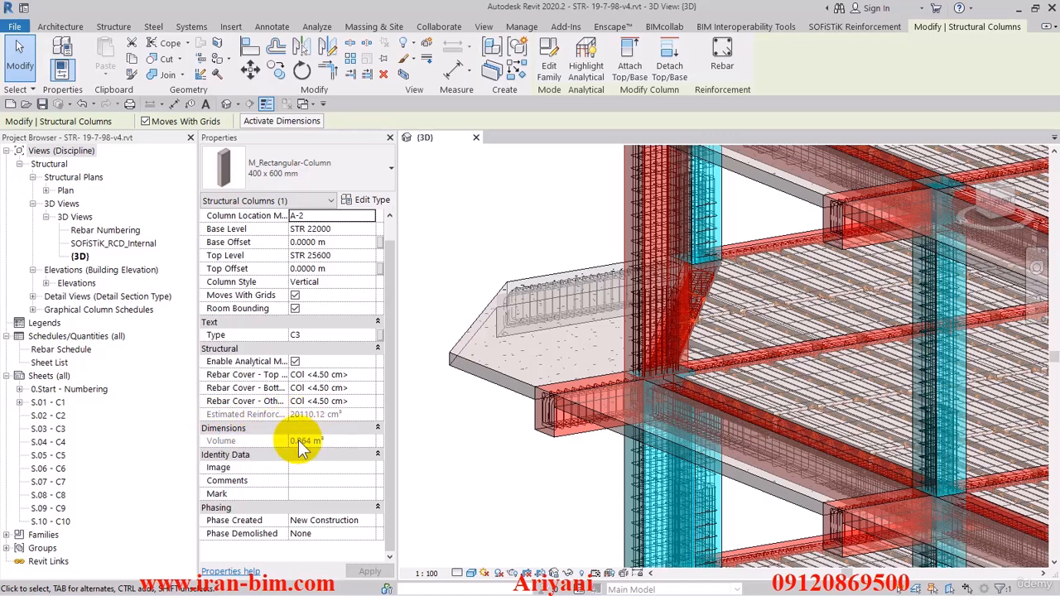
click(492, 253)
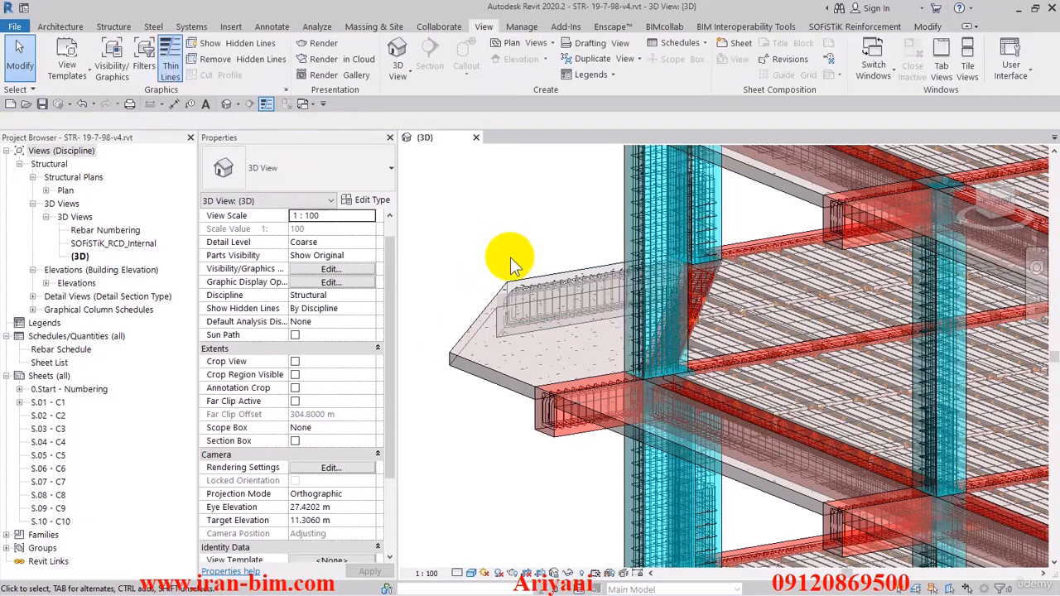
- Create a new building-component schedule for the Structural Columns category, named Structural Column Schedule, with the New Construction phase
click(676, 45)
click(680, 69)
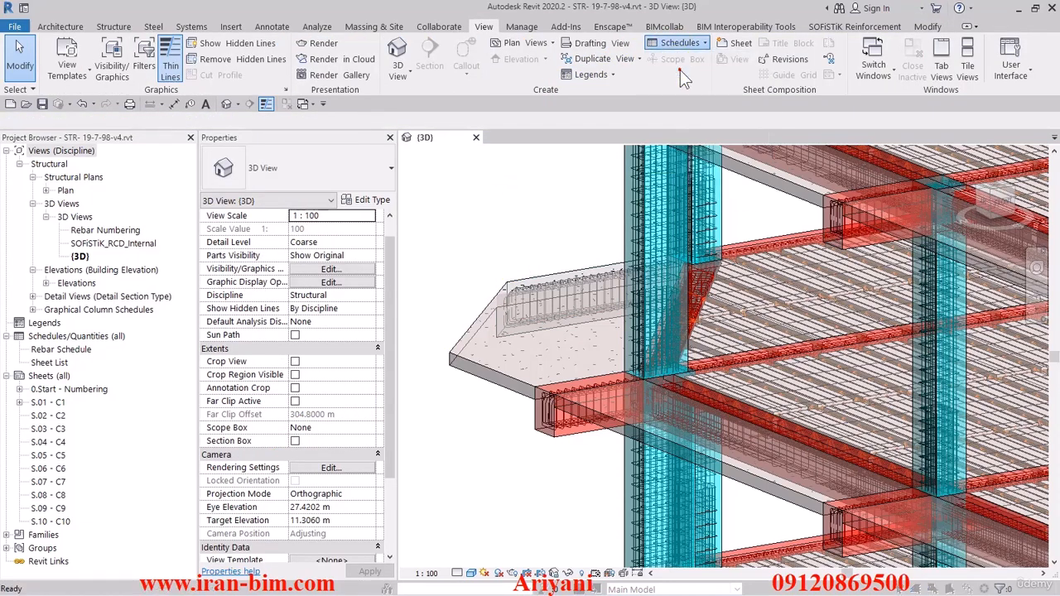
drag(511, 113, 512, 340)
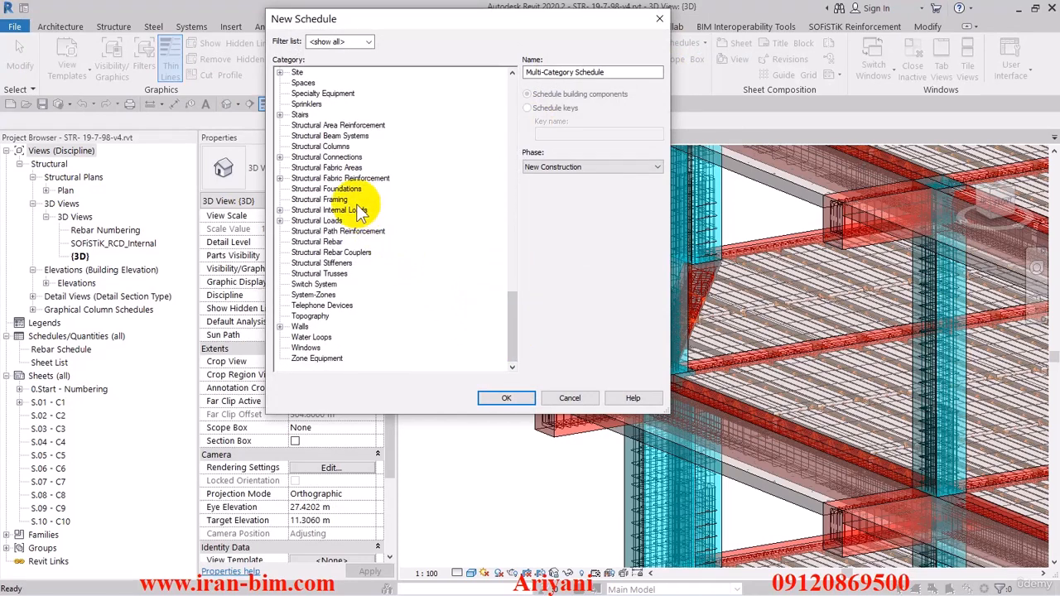
click(320, 145)
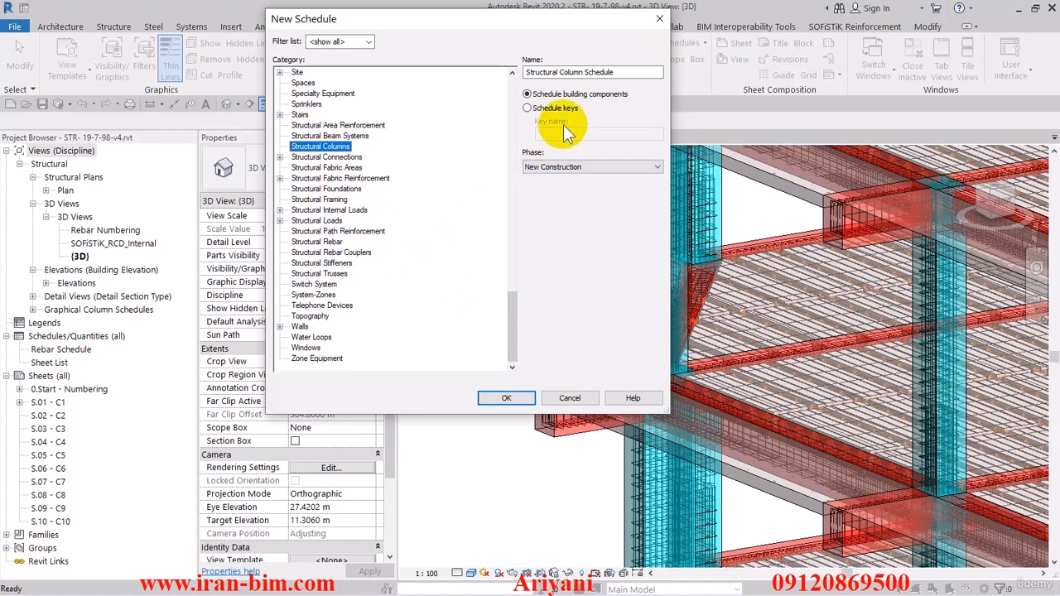
double_click(629, 72)
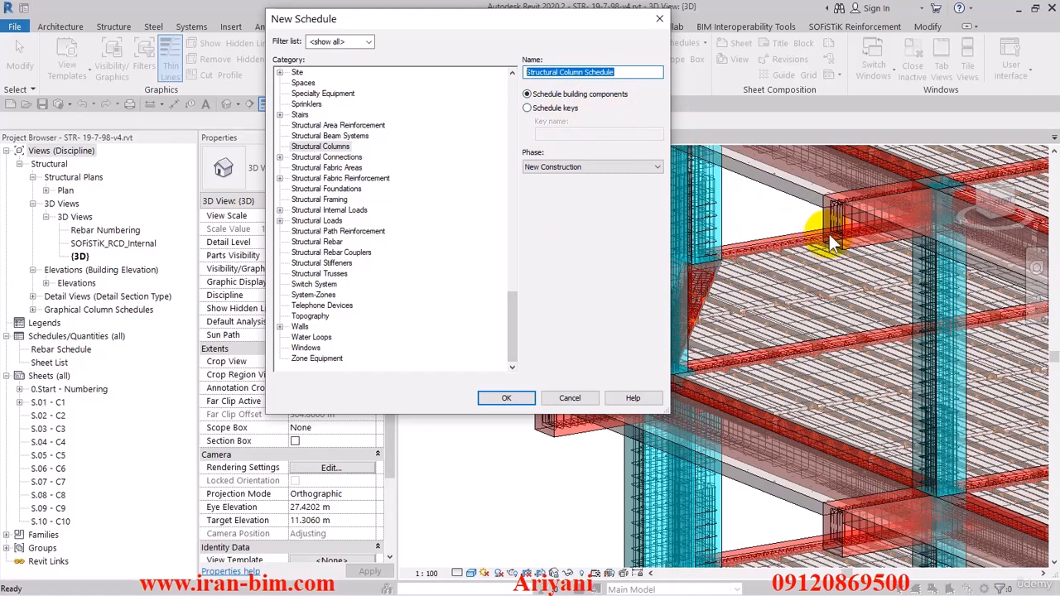
click(506, 397)
- Add the Type and Volume fields to the structural column schedule
drag(411, 48, 349, 46)
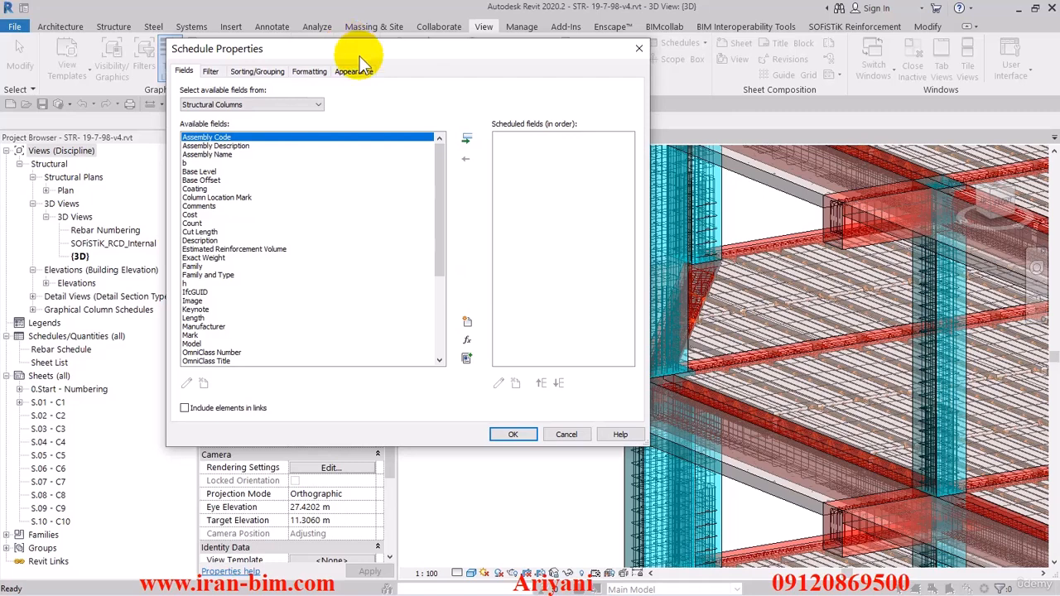
click(260, 276)
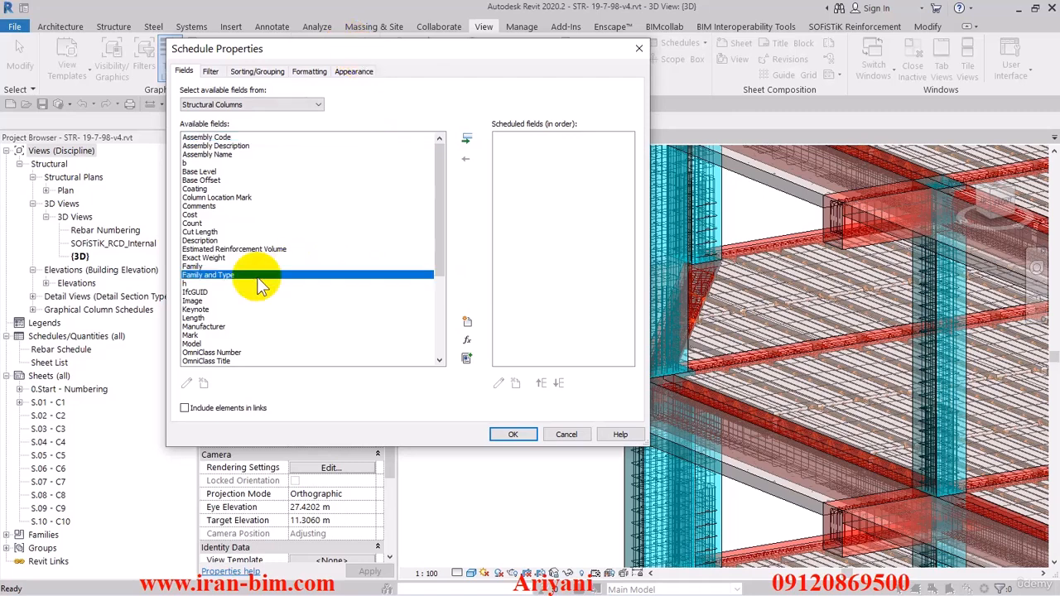
key(t)
key(t)
key(t)
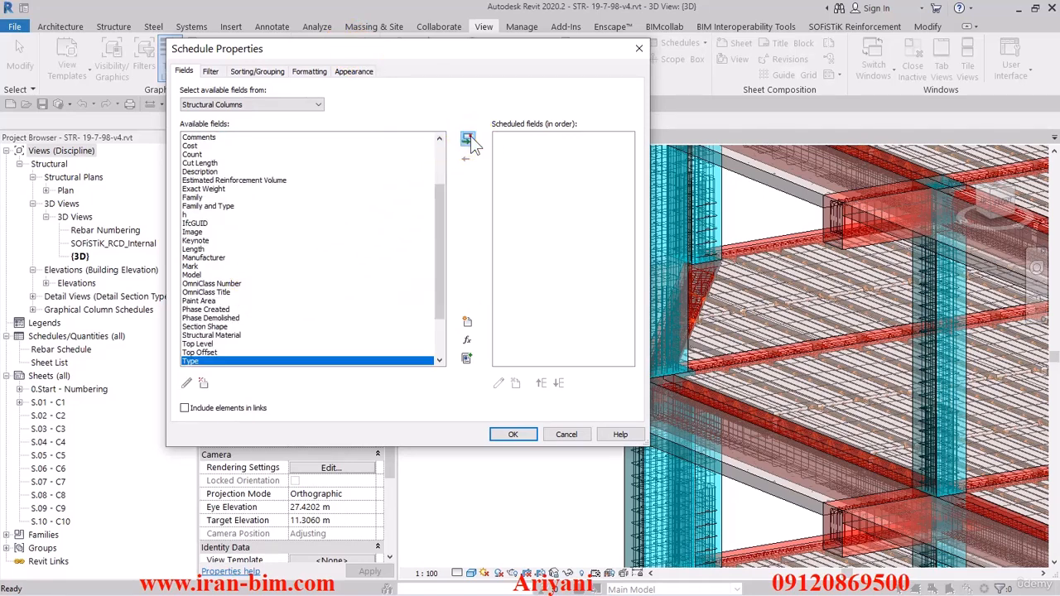
click(467, 139)
drag(438, 216, 441, 265)
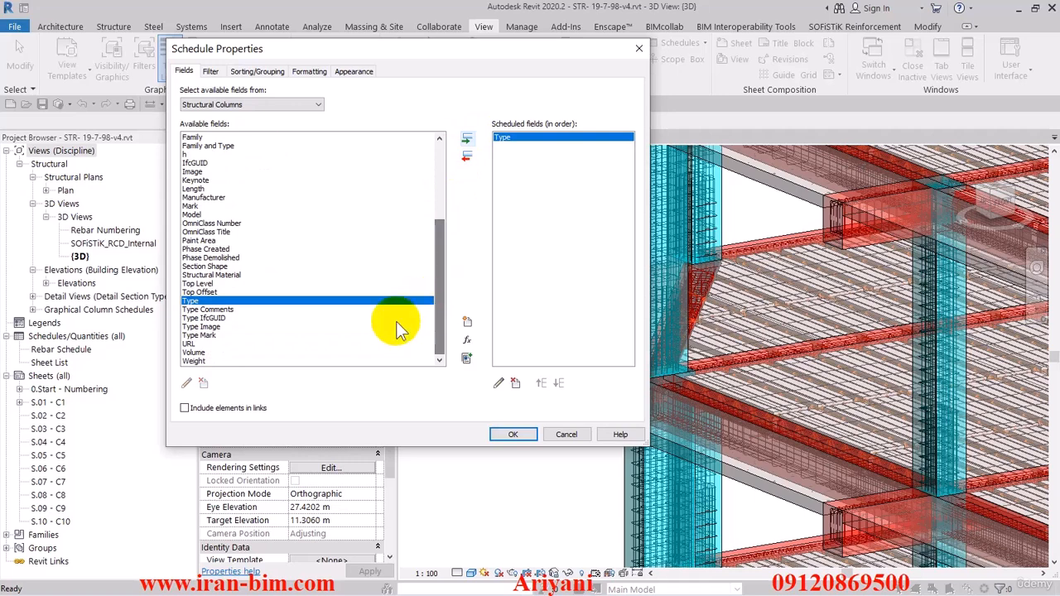
click(199, 353)
click(467, 139)
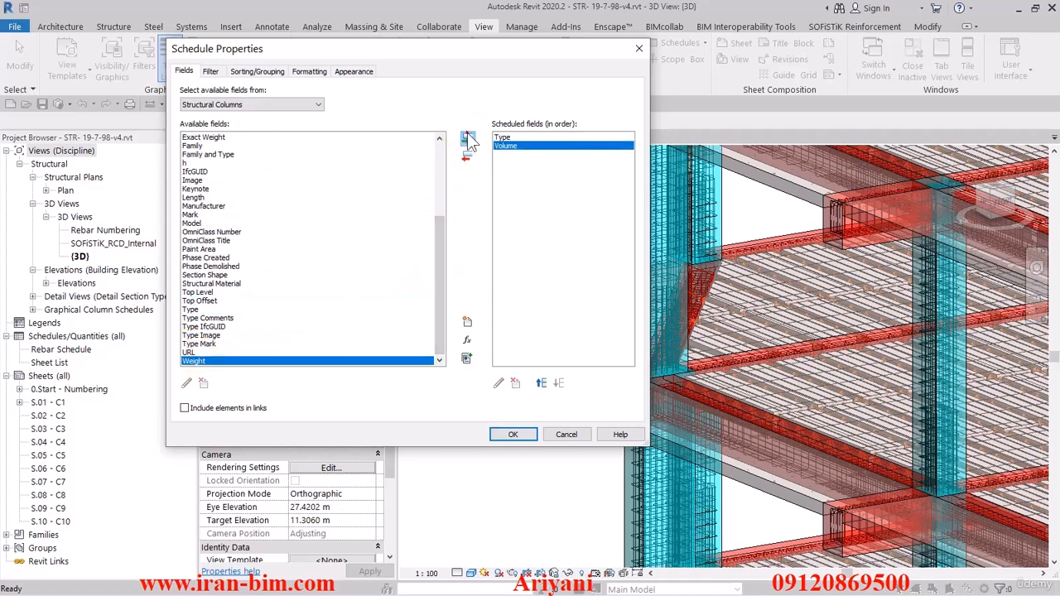
- Add the Length and Estimated Reinforcement Volume fields to the column schedule
click(439, 261)
drag(441, 269, 438, 225)
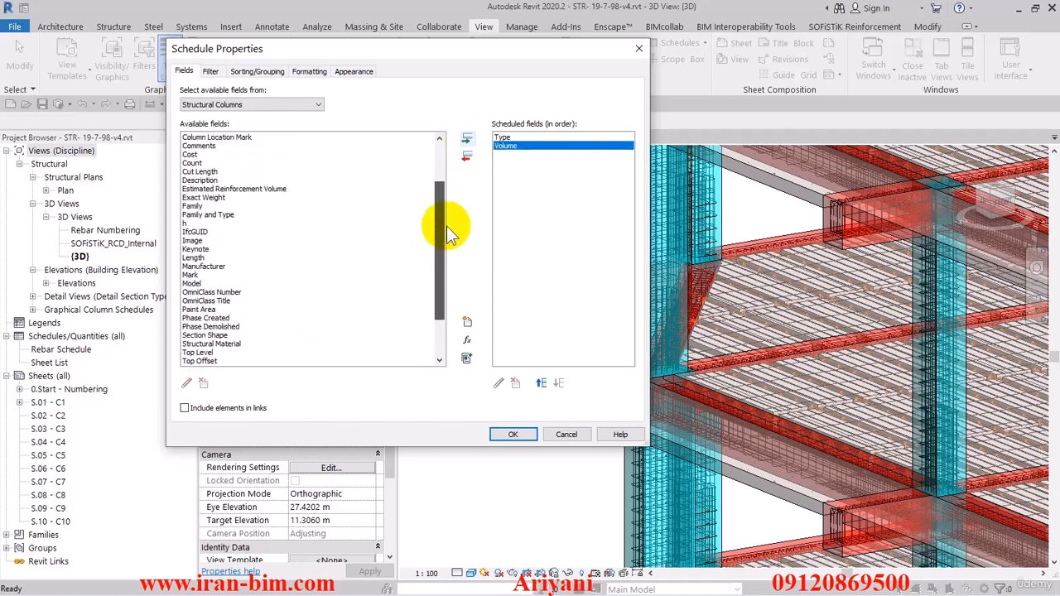
click(197, 257)
click(467, 138)
scroll(438, 212, up, 1)
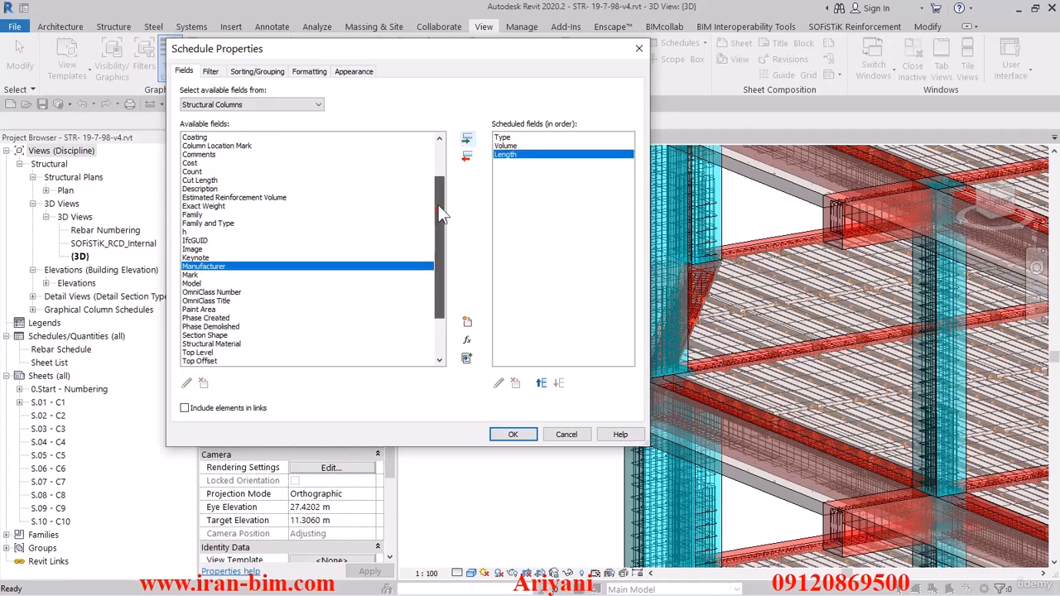
click(303, 199)
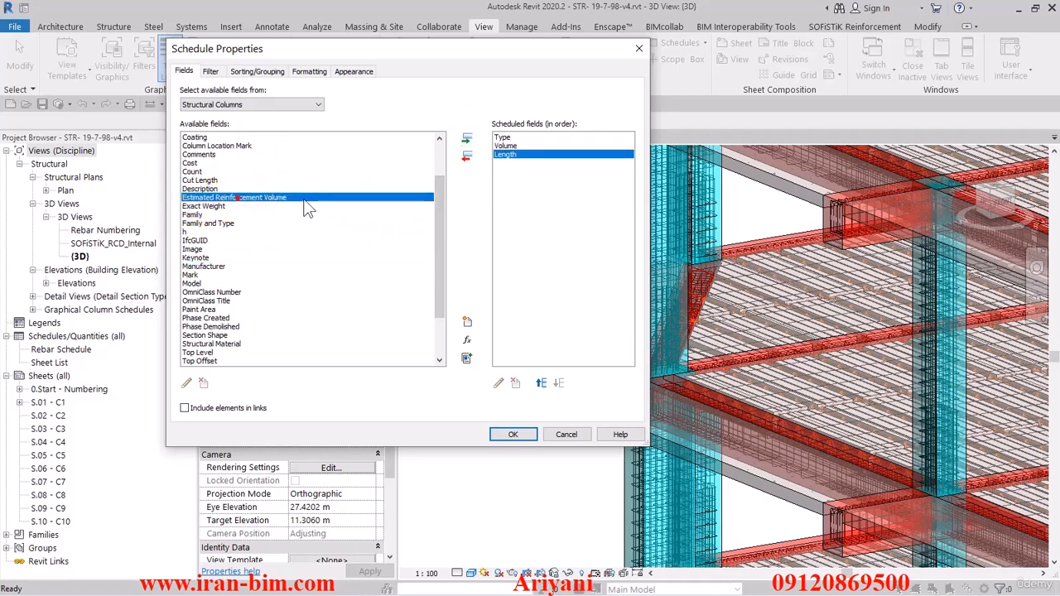
click(467, 138)
- Add the other Type field to the column schedule and move it up directly below the first Type field
click(440, 210)
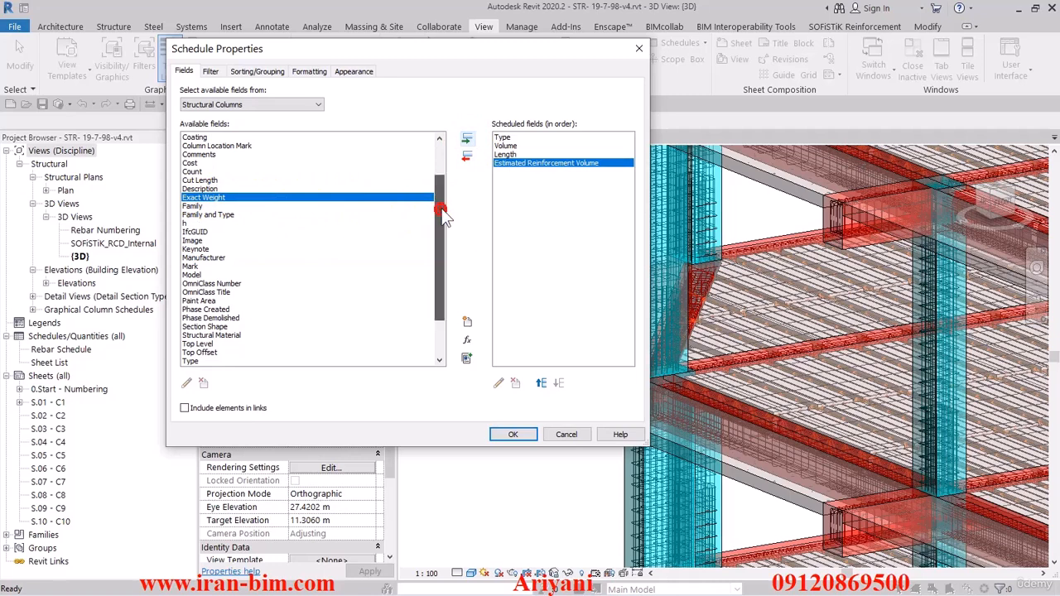
drag(444, 215, 443, 243)
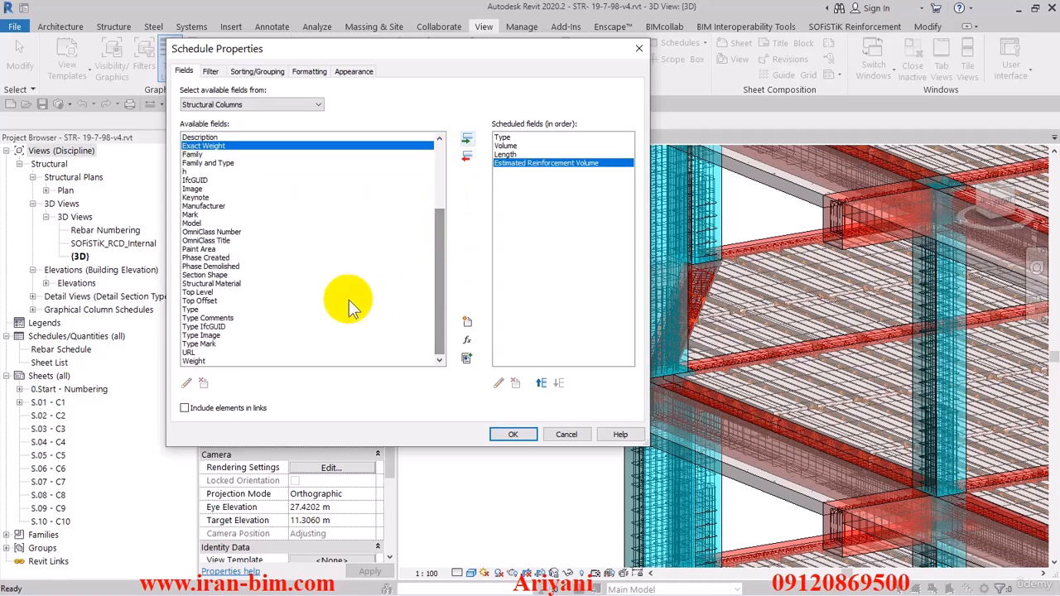
click(207, 309)
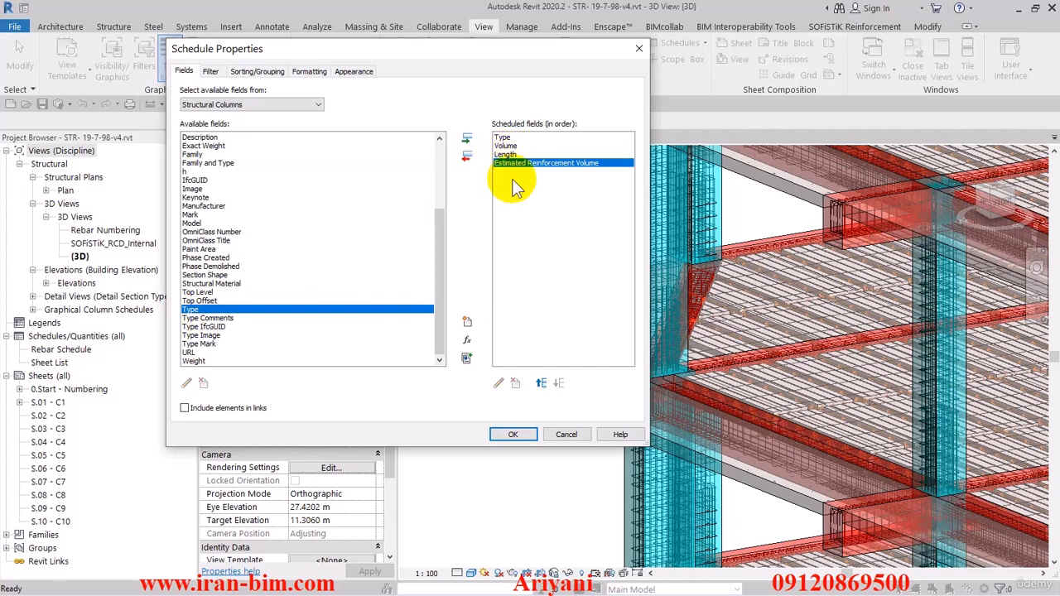
click(467, 138)
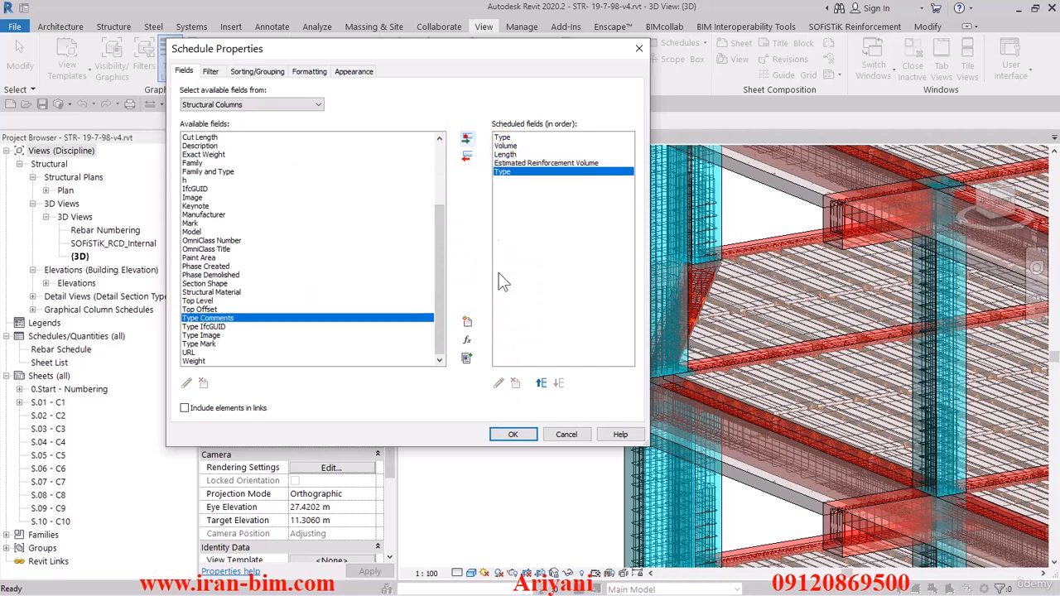
click(542, 384)
click(541, 384)
click(541, 383)
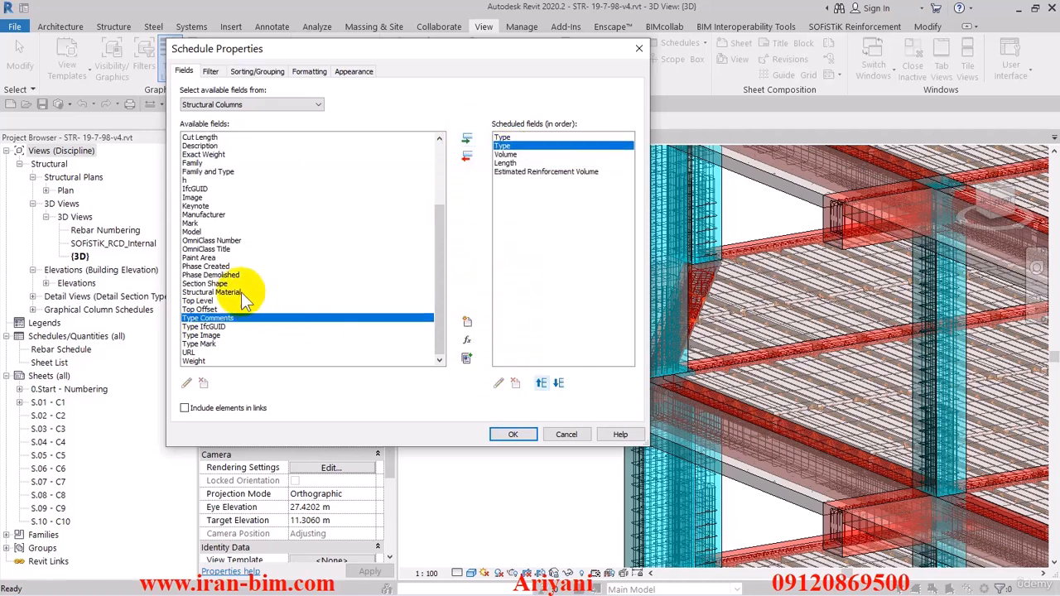
- Add the Column Location Mark field to the column schedule below the two Type fields
click(224, 258)
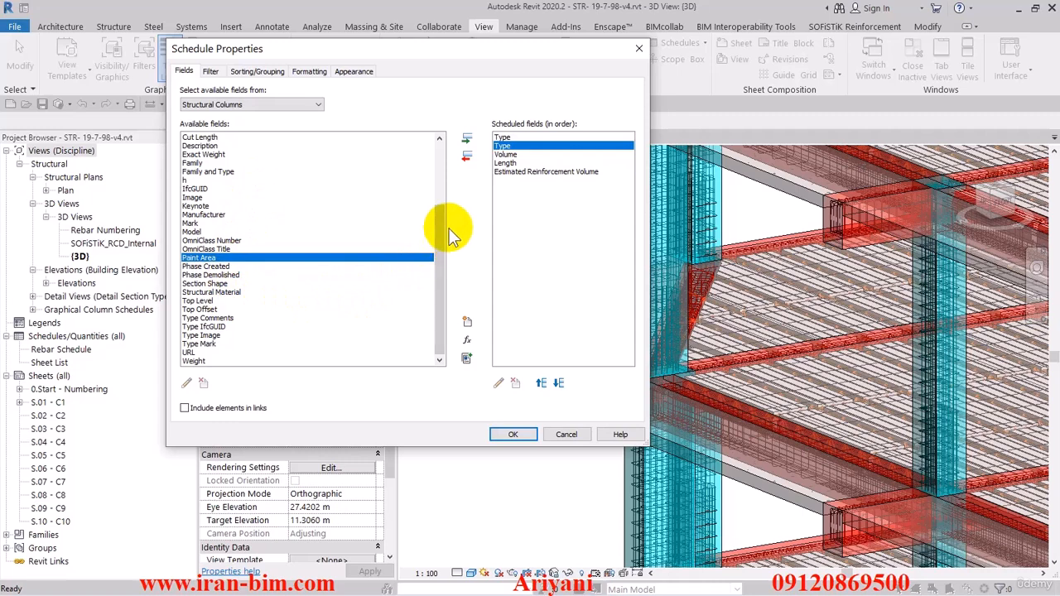
mouse_move(445, 217)
mouse_down()
mouse_move(439, 154)
mouse_move(240, 149)
mouse_up()
click(222, 198)
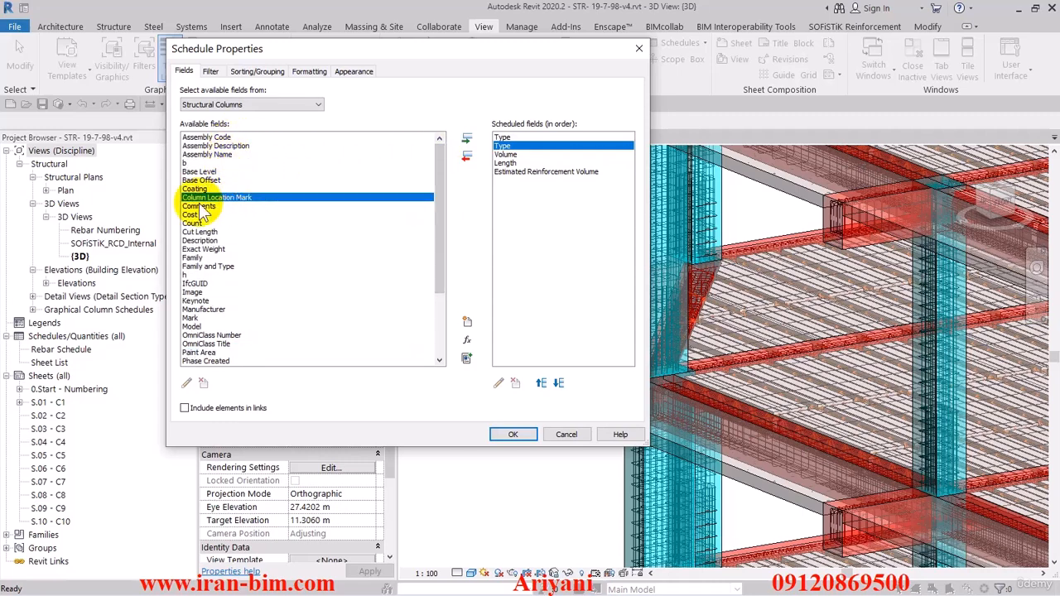
click(466, 138)
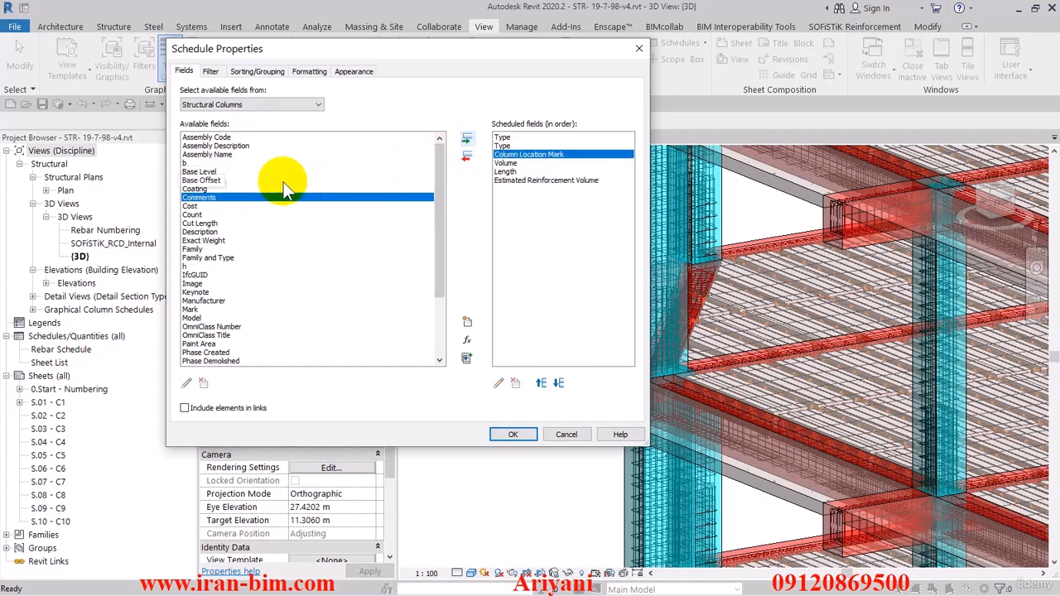
- Create a combined parameter named "ابعاد ستون" from the structural column parameters b and h
click(187, 164)
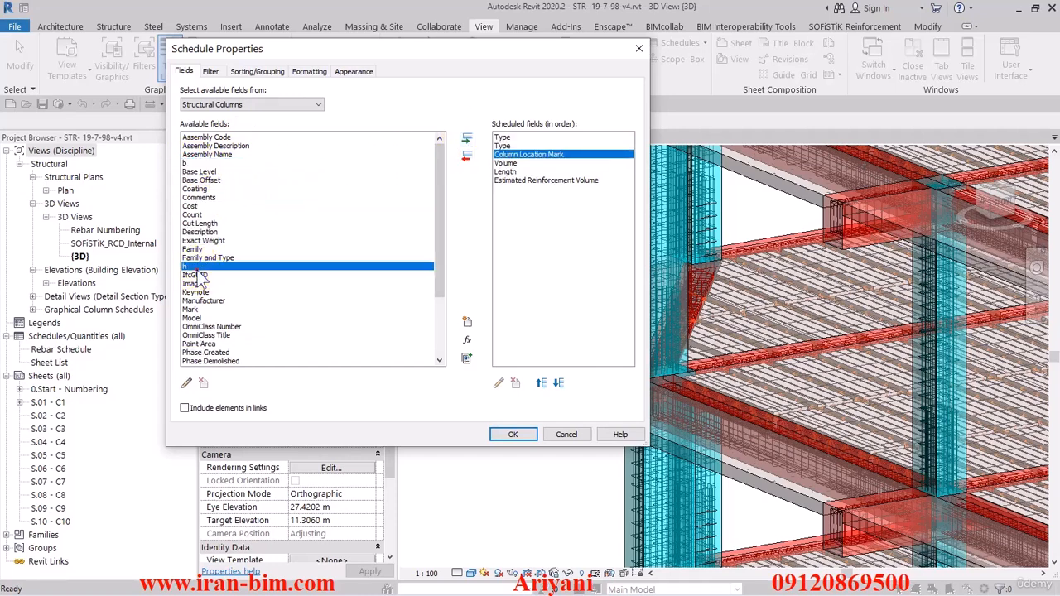
key(h)
click(187, 163)
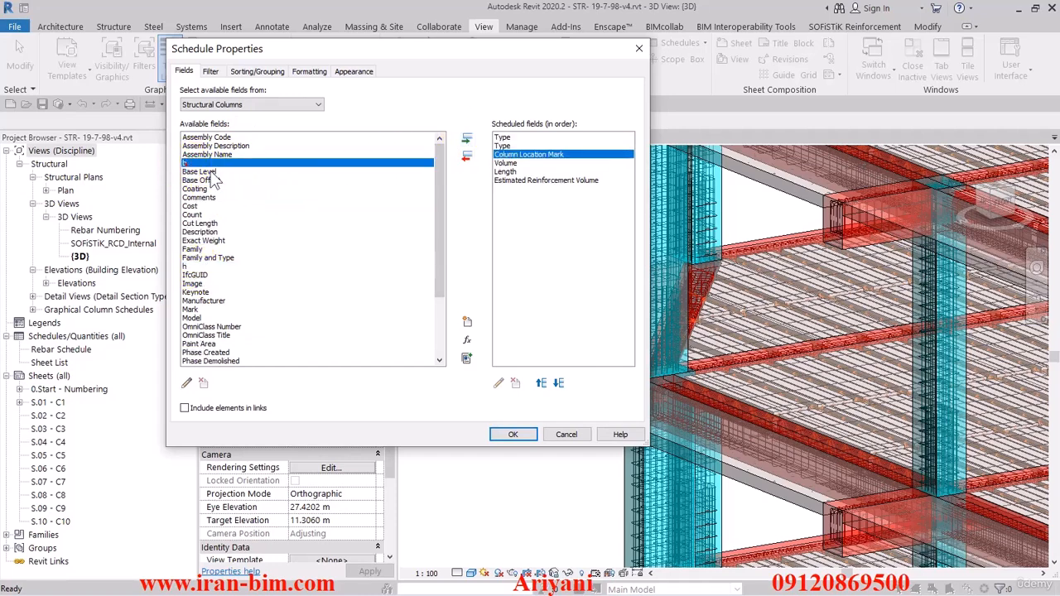
click(466, 358)
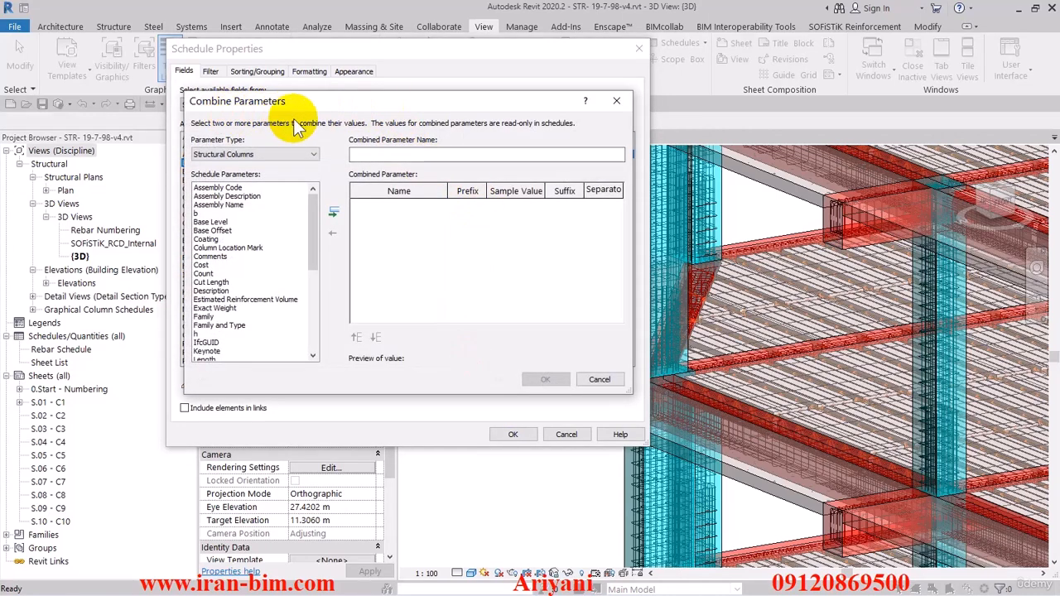
click(399, 152)
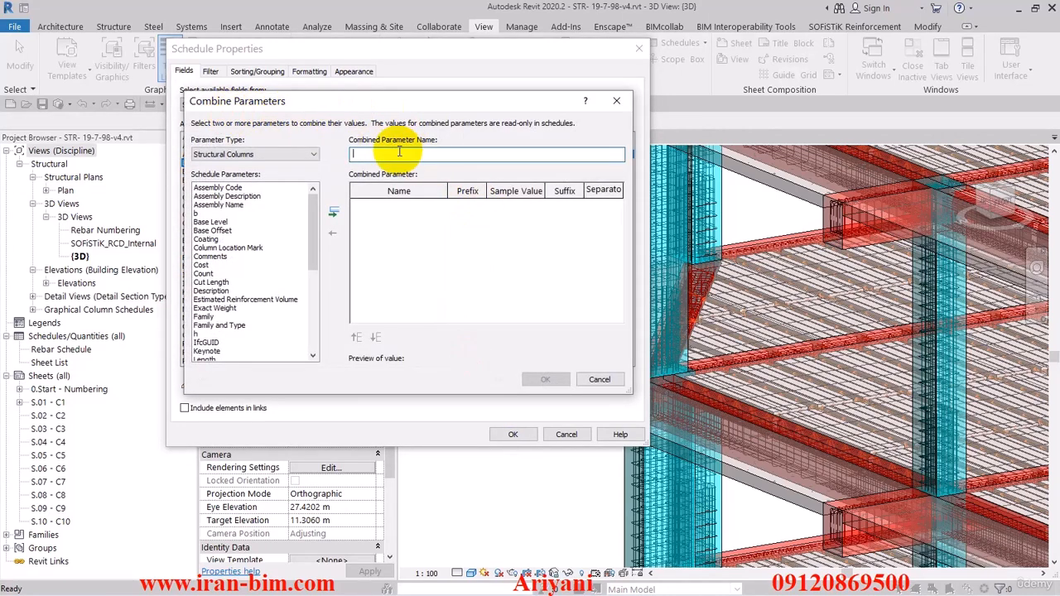
text(ابعاد ستون)
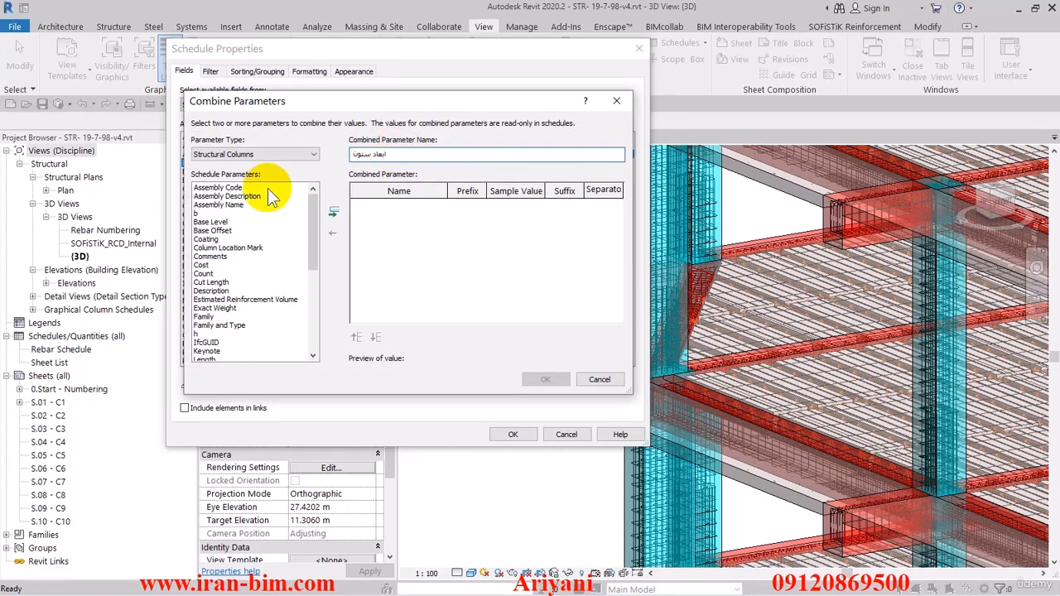
click(209, 213)
click(333, 212)
click(200, 334)
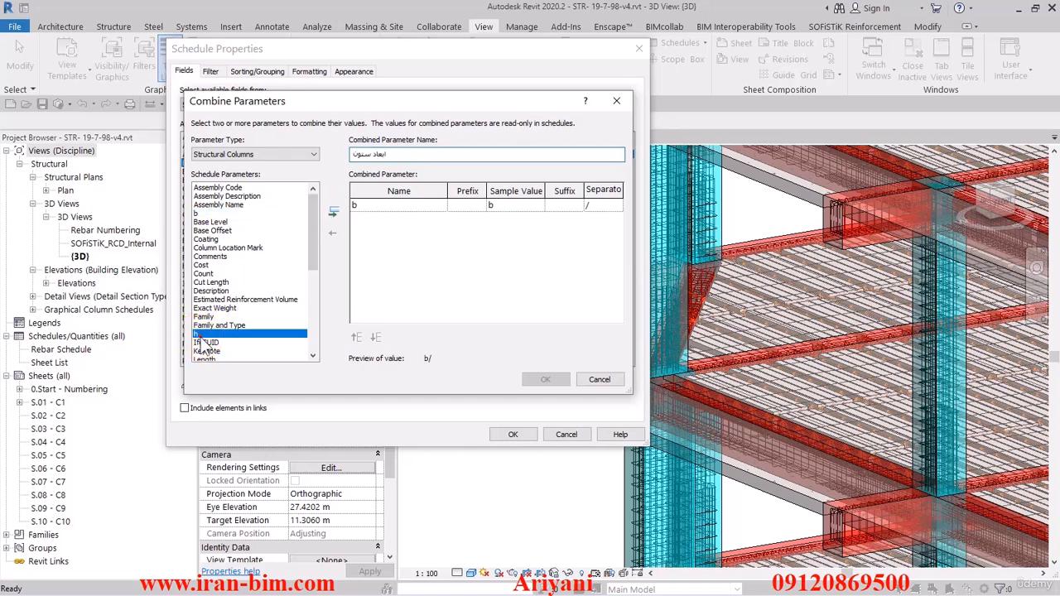
click(332, 212)
- Clear the separators of b and h, give b the suffix X, and accept the combined parameter
click(607, 207)
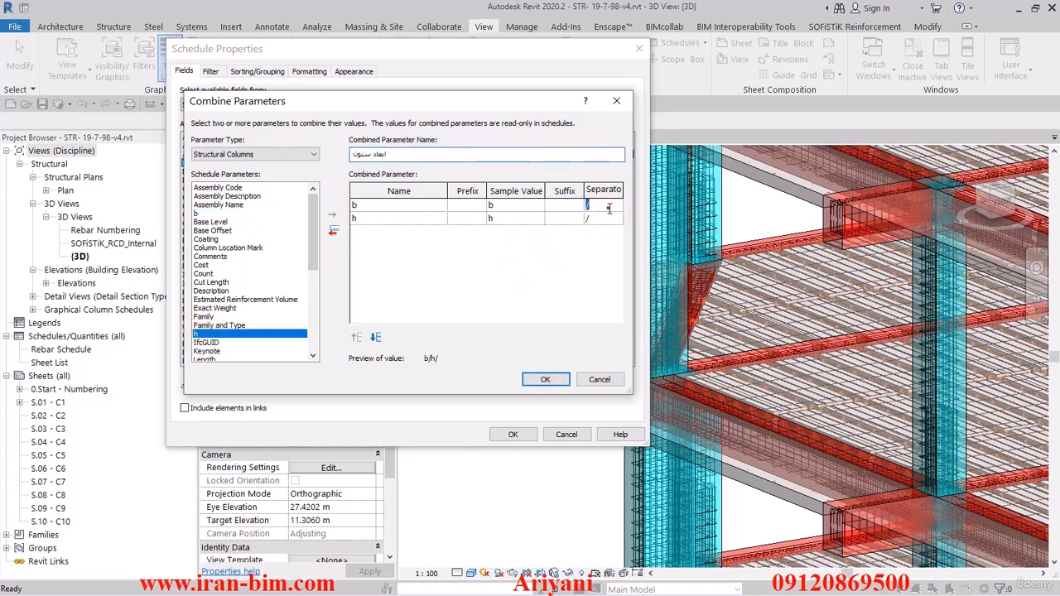
key(BackSpace)
click(602, 219)
key(BackSpace)
click(567, 219)
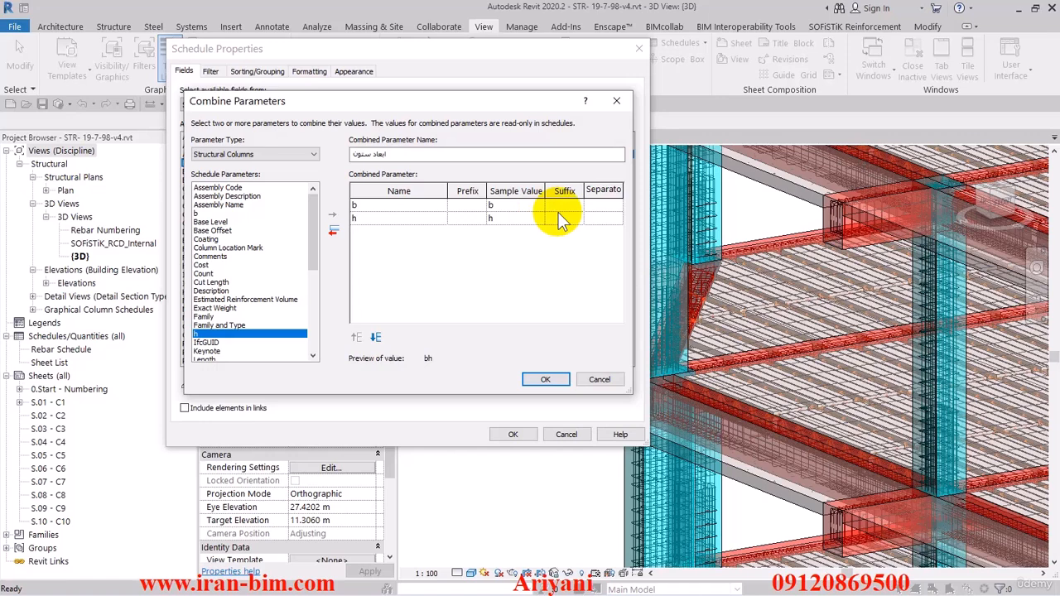
text(X)
click(549, 221)
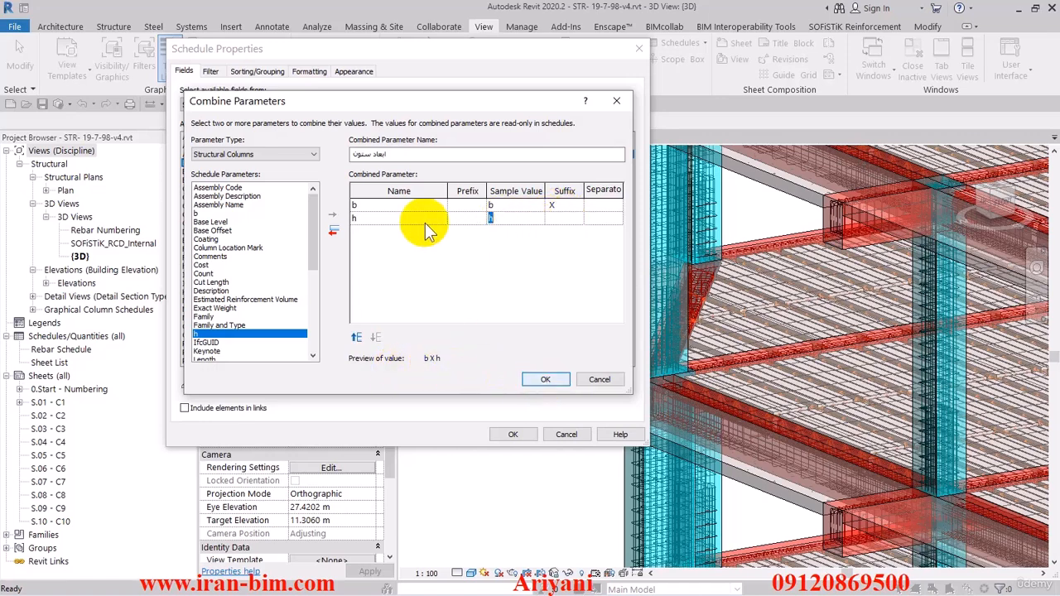
click(441, 205)
click(502, 206)
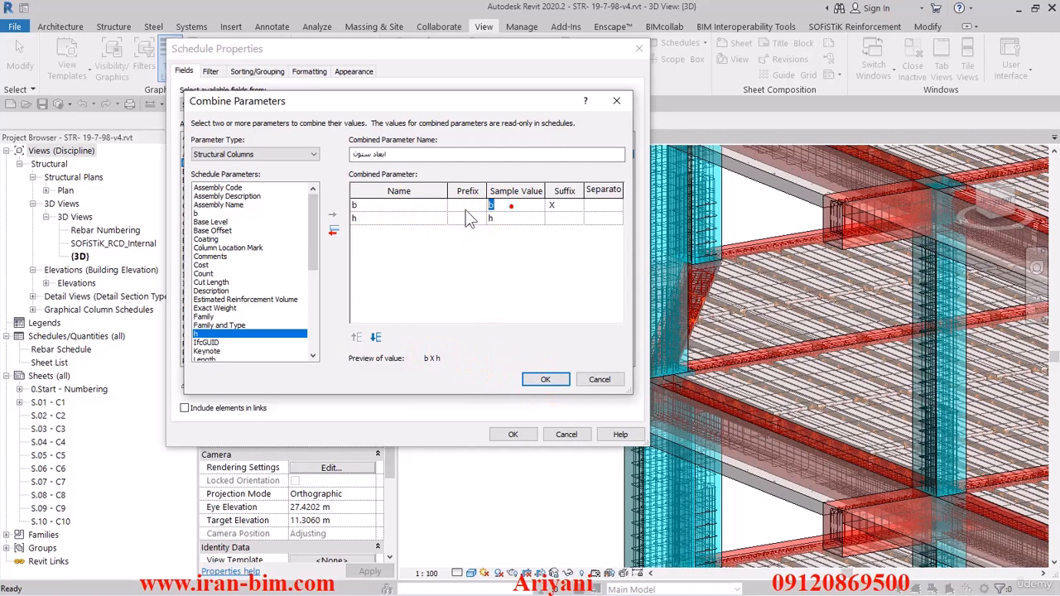
click(545, 379)
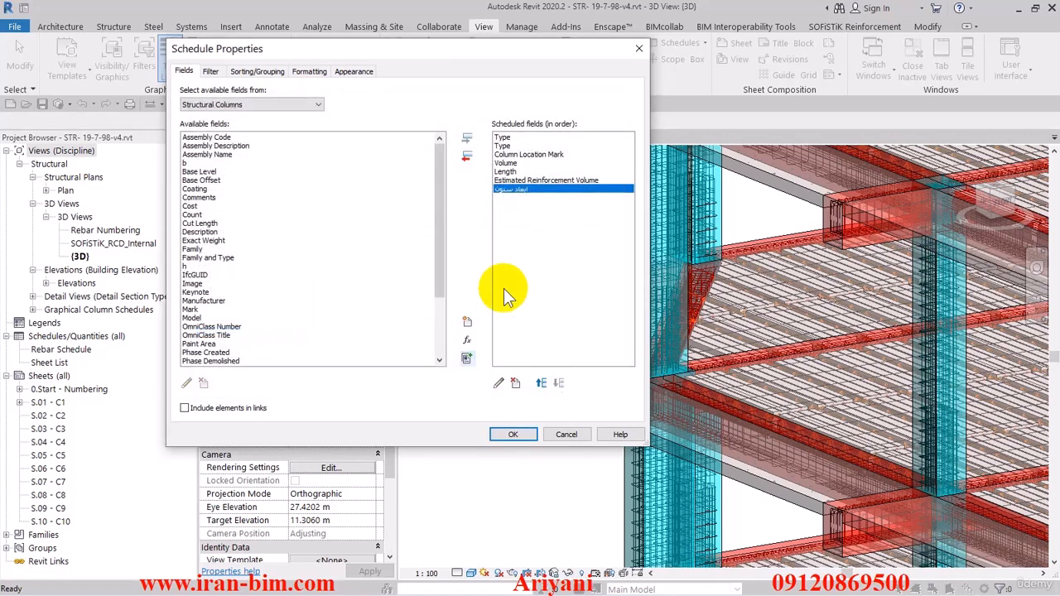
- Review the definition of the "ابعاد ستون" combined parameter
click(498, 383)
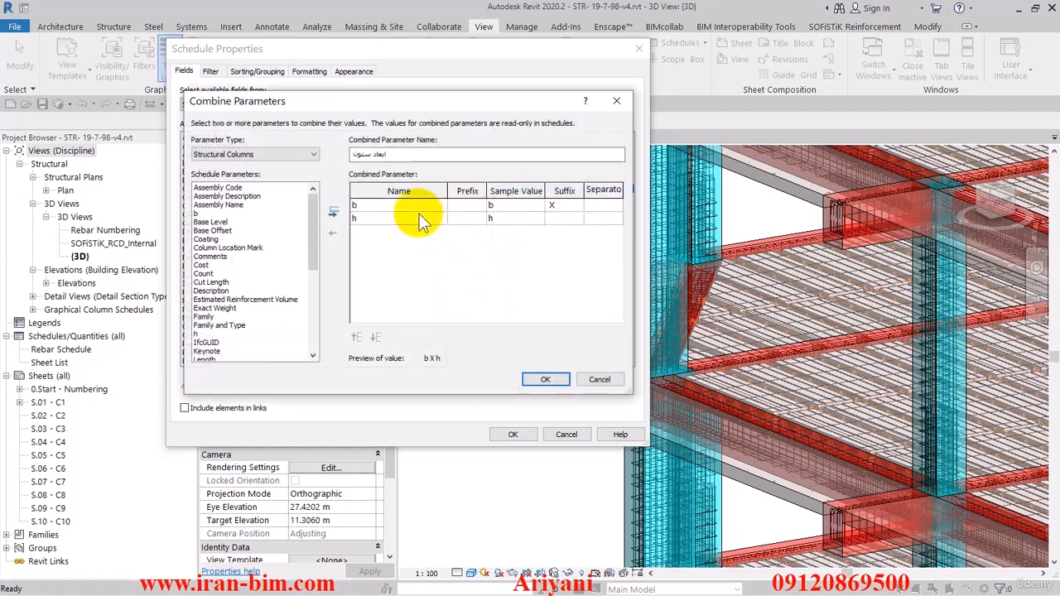
double_click(408, 154)
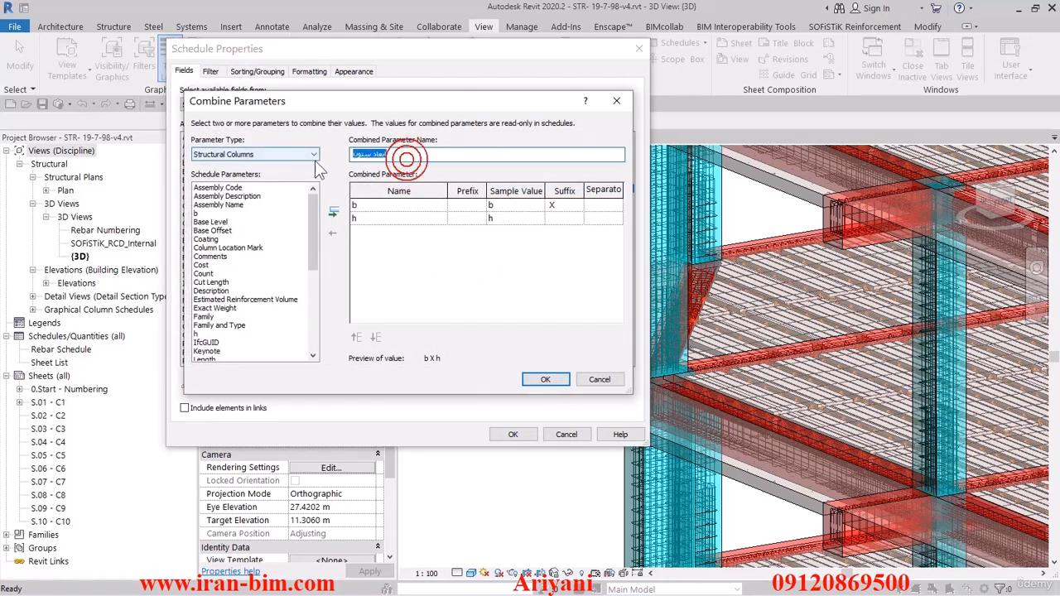
click(539, 383)
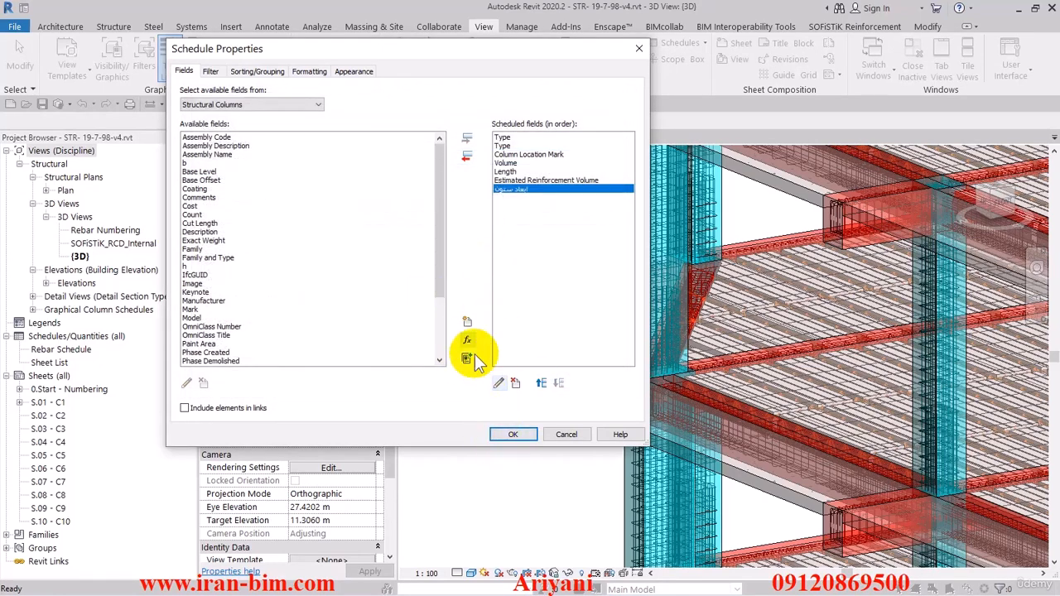
- Generate the structural column schedule and widen its Column Location Mark column to fit the full heading
click(505, 434)
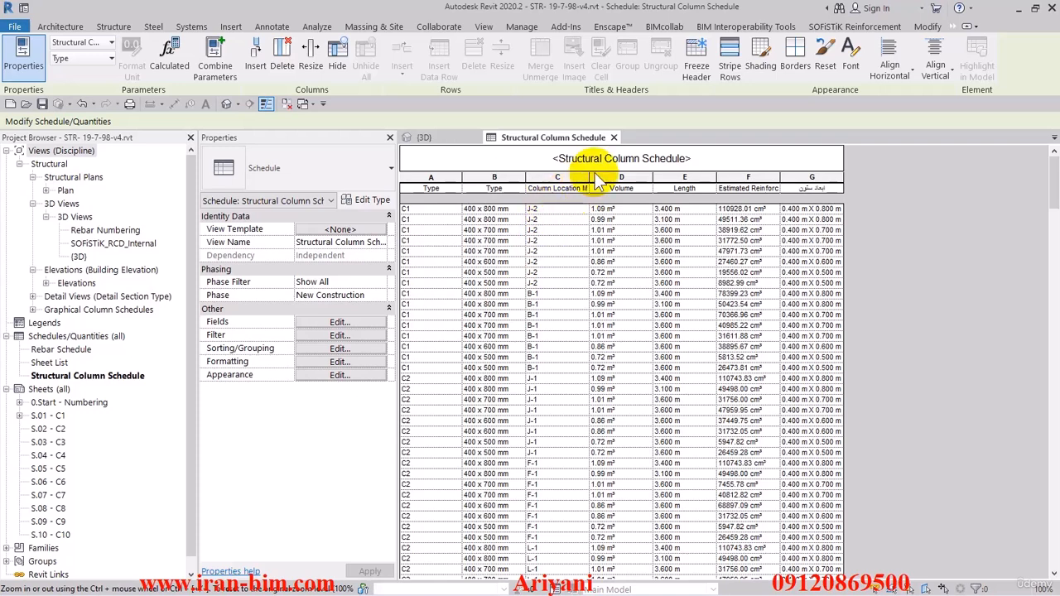
drag(589, 172, 639, 173)
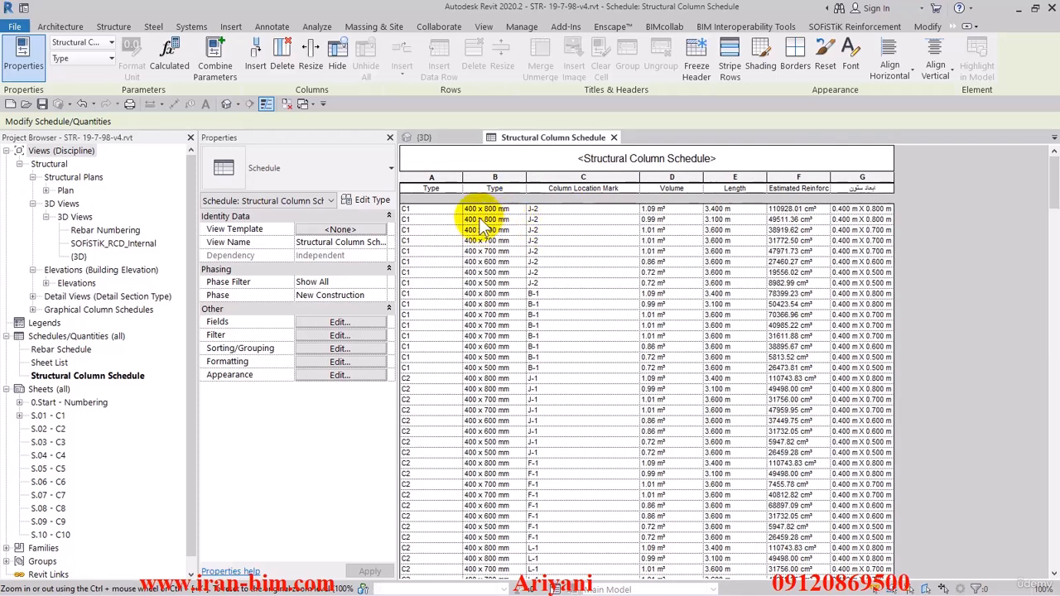
- Remove the second Type field from the structural column schedule
click(346, 321)
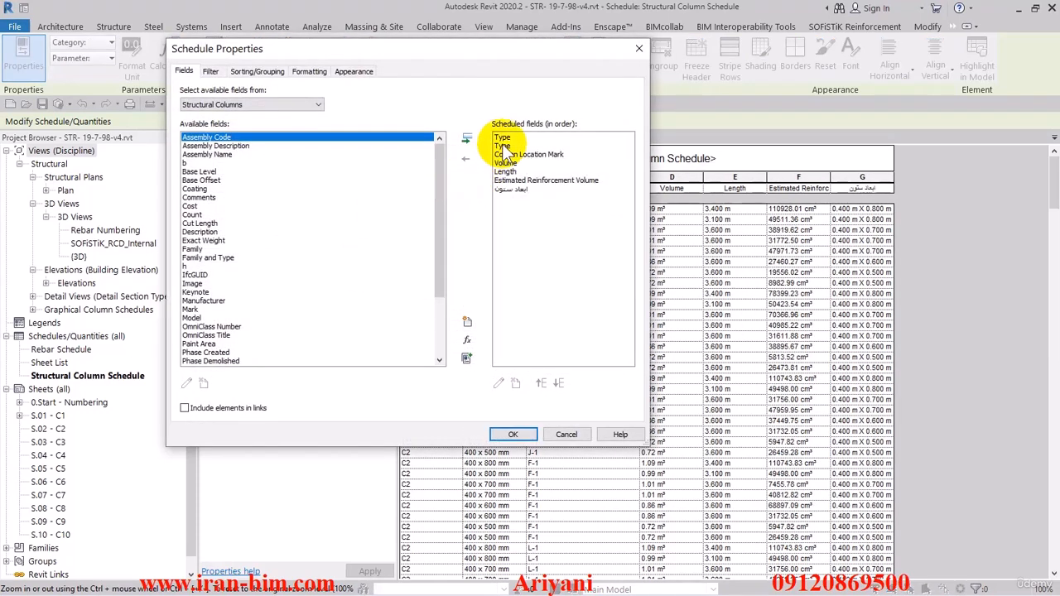
click(502, 146)
click(466, 155)
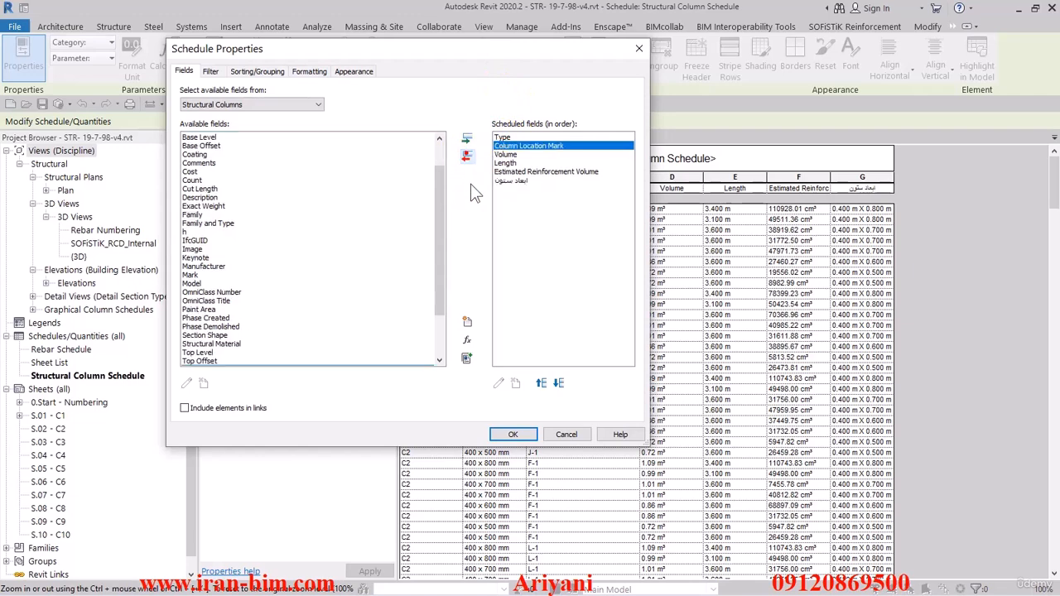
click(499, 436)
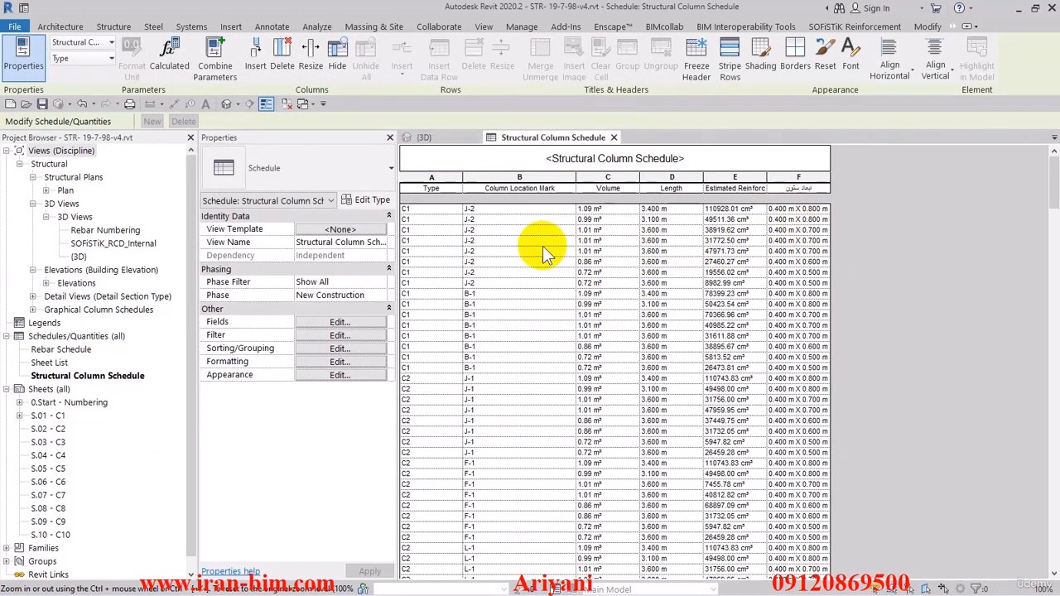
- Move the "ابعاد ستون" field up in the schedule's field order to directly below Type
click(339, 322)
click(515, 181)
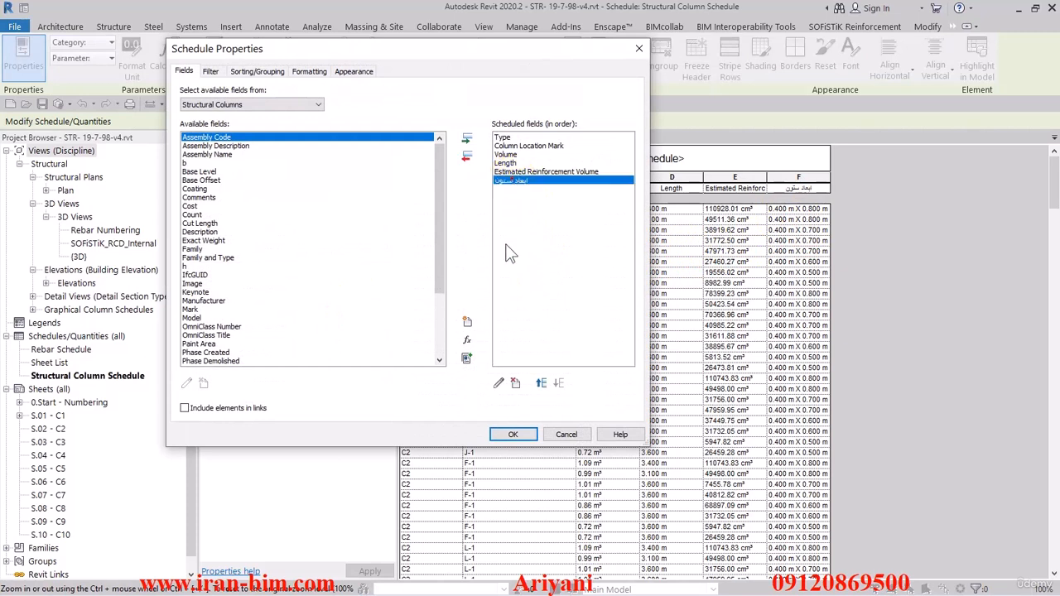
click(540, 383)
click(540, 383)
click(541, 384)
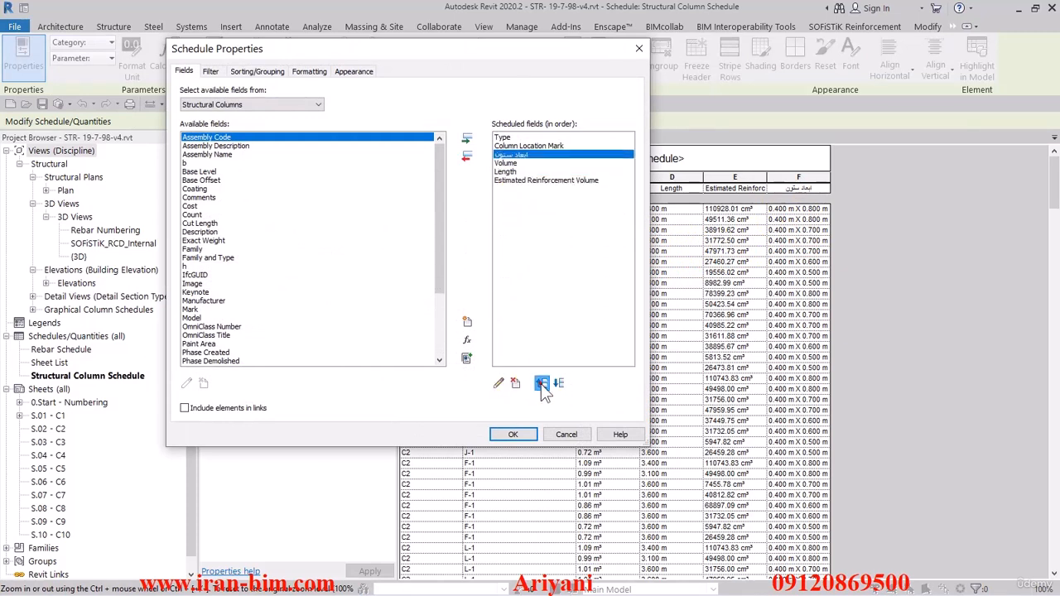
click(541, 383)
- Add the Base Level field to the schedule directly below "ابعاد ستون" and apply the field changes
drag(443, 246, 433, 306)
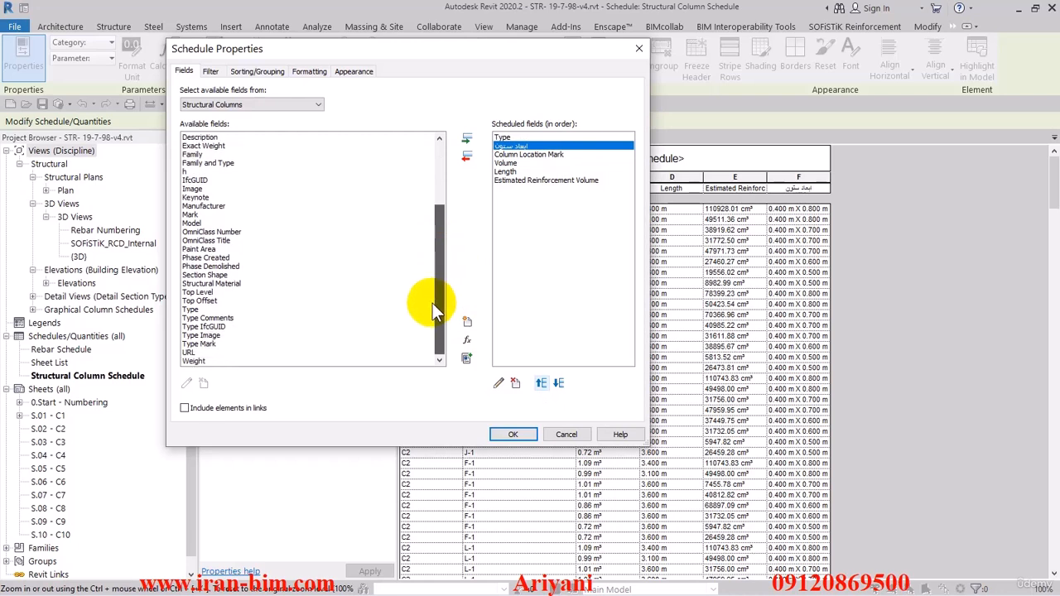
click(214, 292)
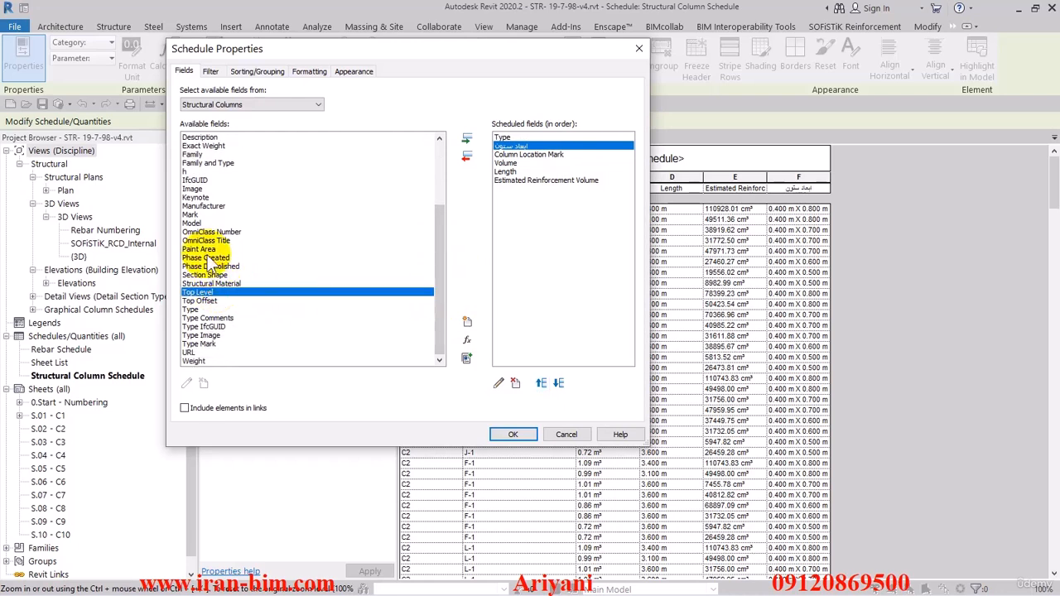
click(201, 225)
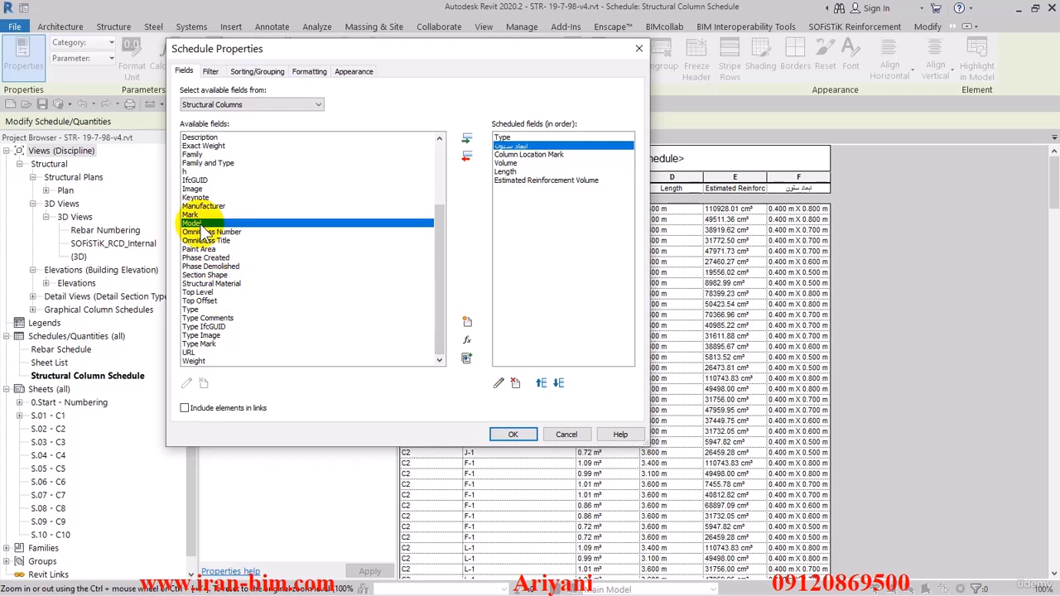
key(b)
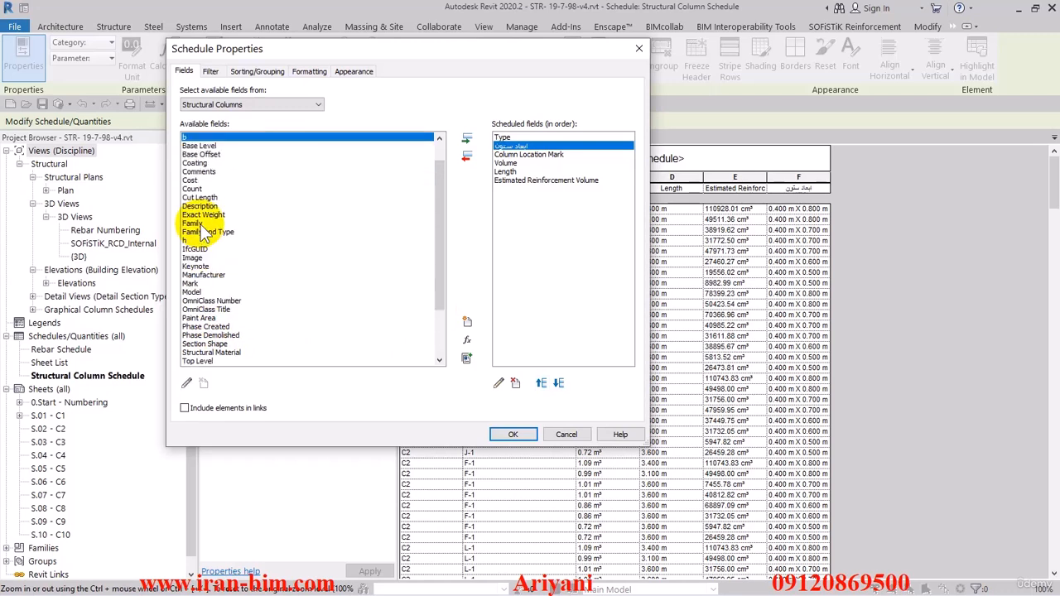
click(208, 147)
click(466, 141)
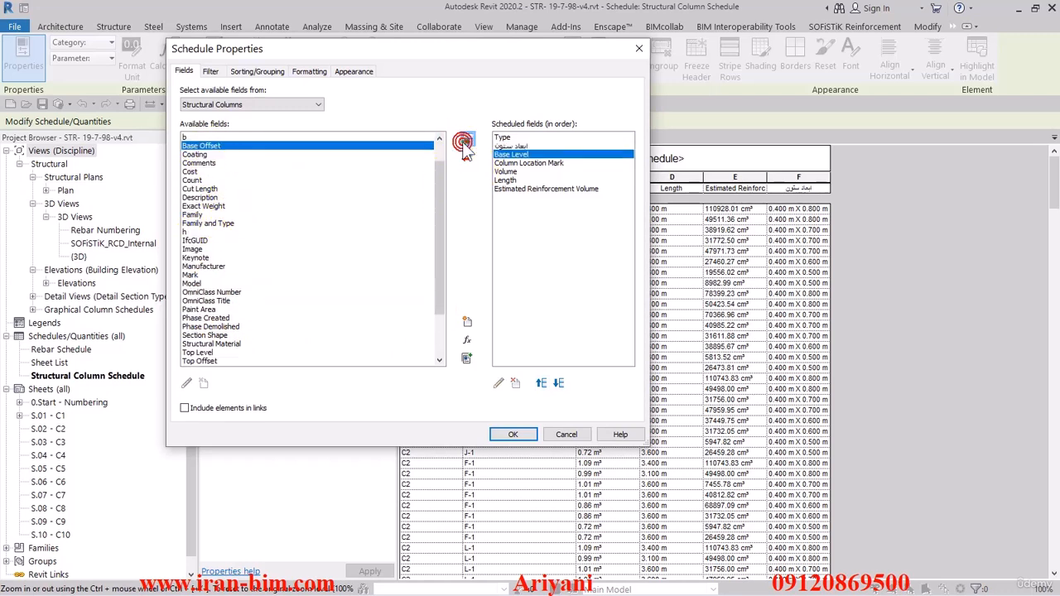
click(512, 436)
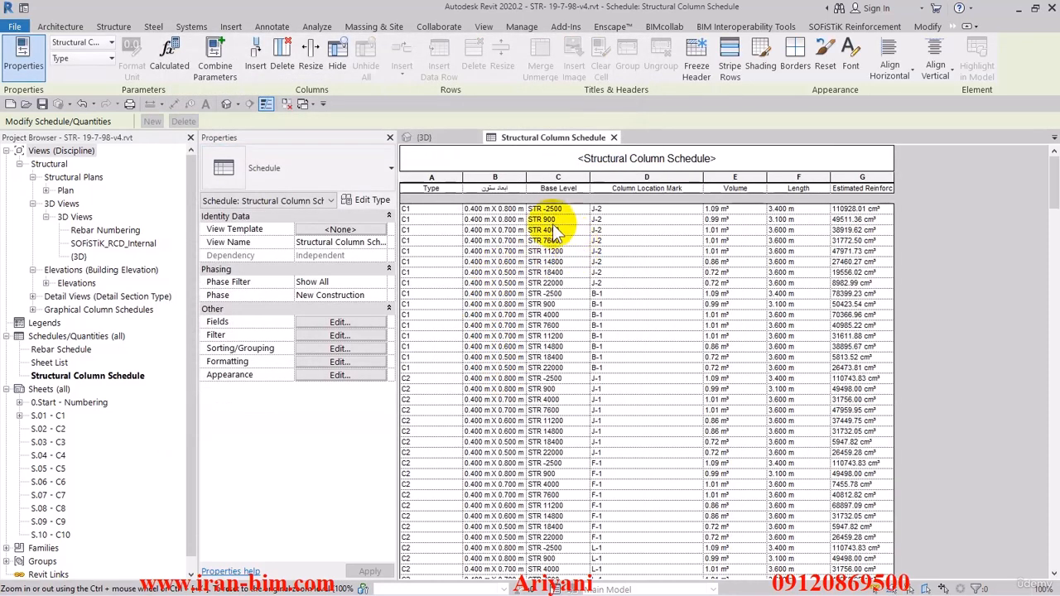
- Sort the schedule by Base Level in ascending order with a blank line between levels
click(348, 337)
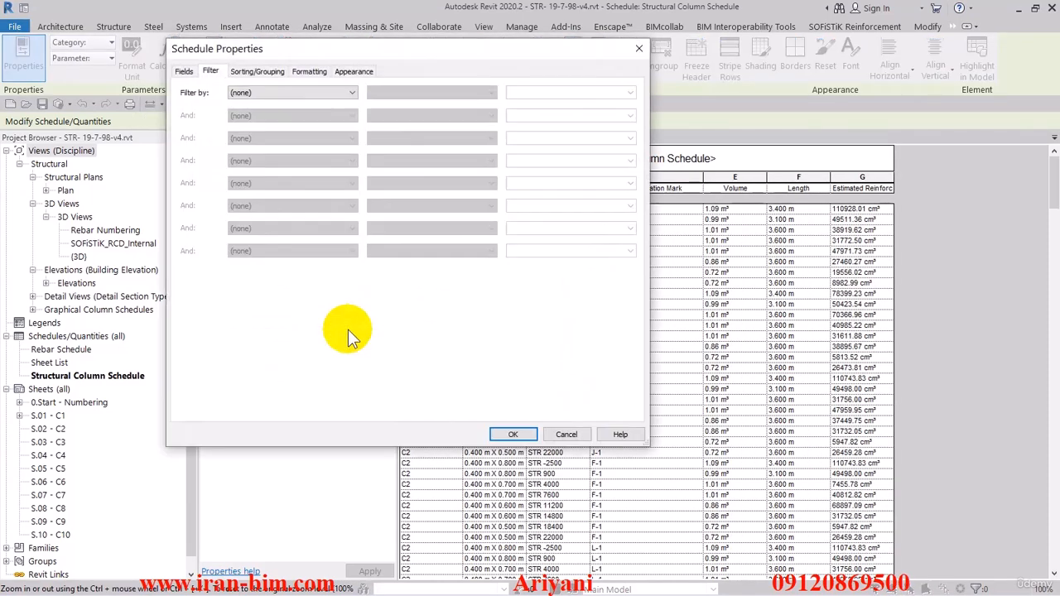
click(258, 72)
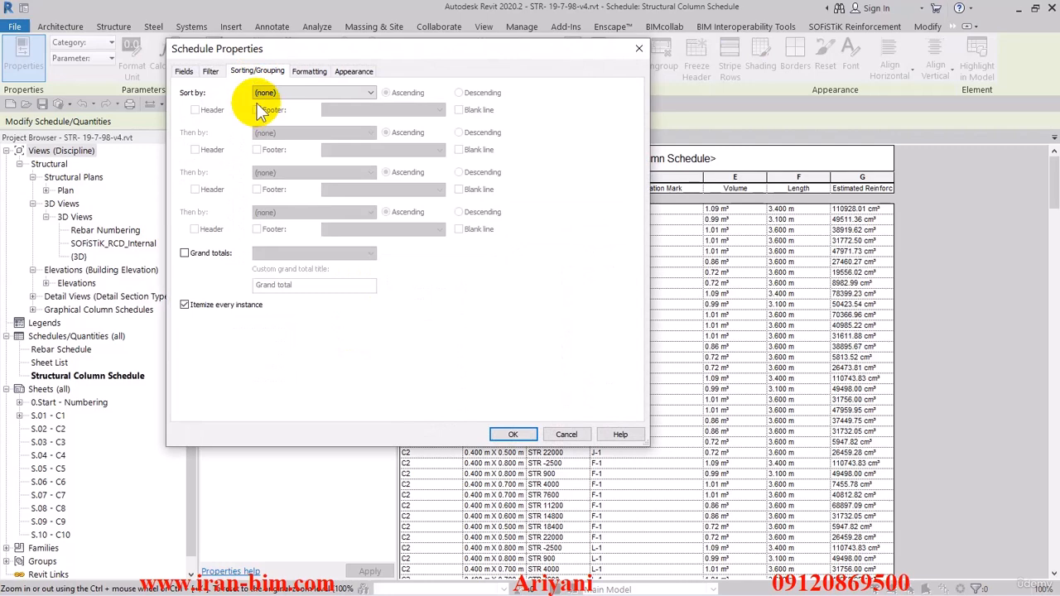
click(293, 94)
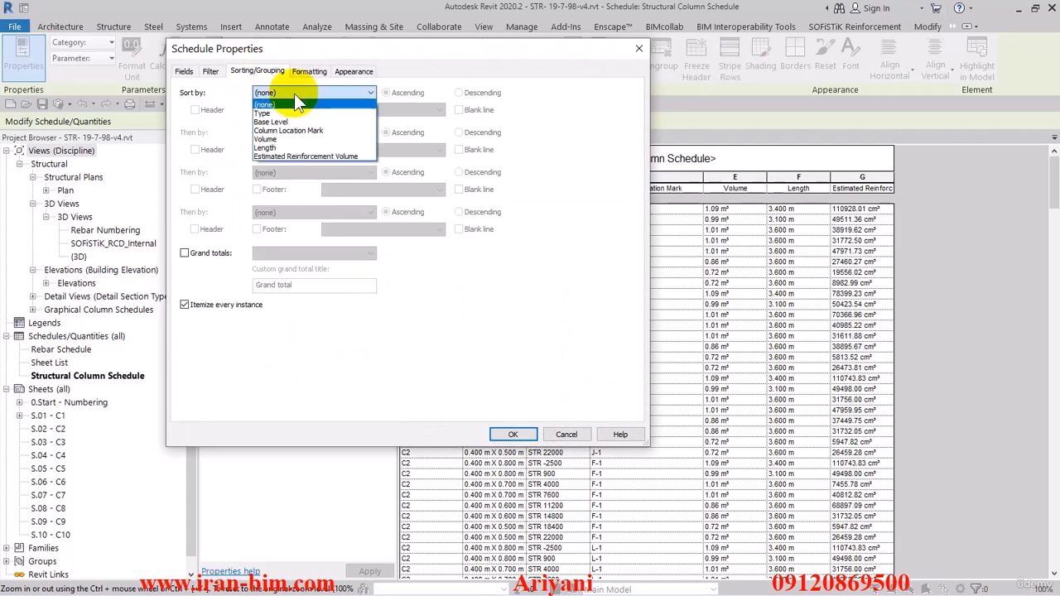
click(323, 122)
click(460, 111)
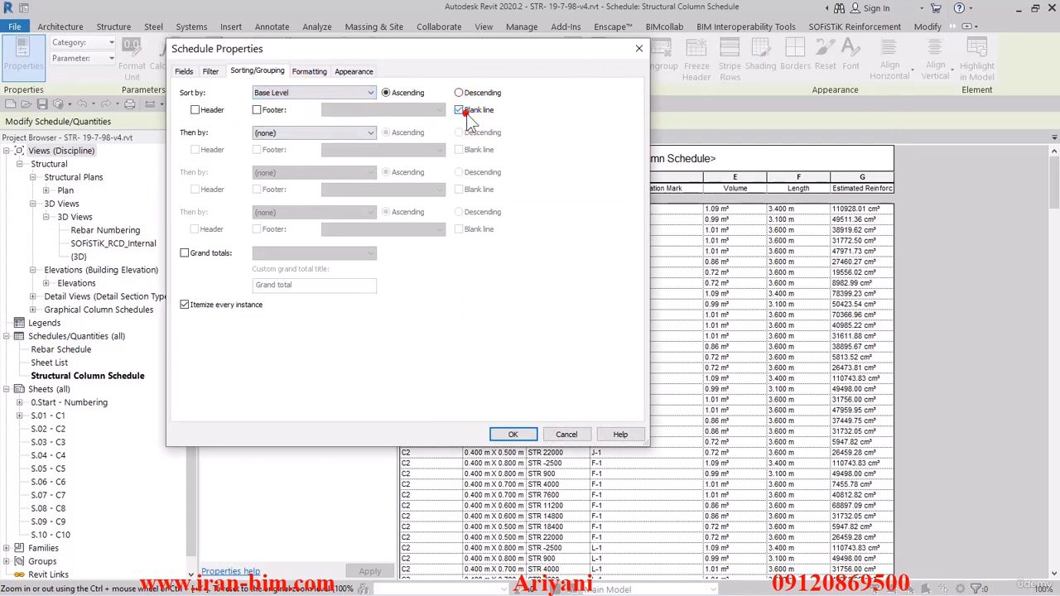
click(507, 434)
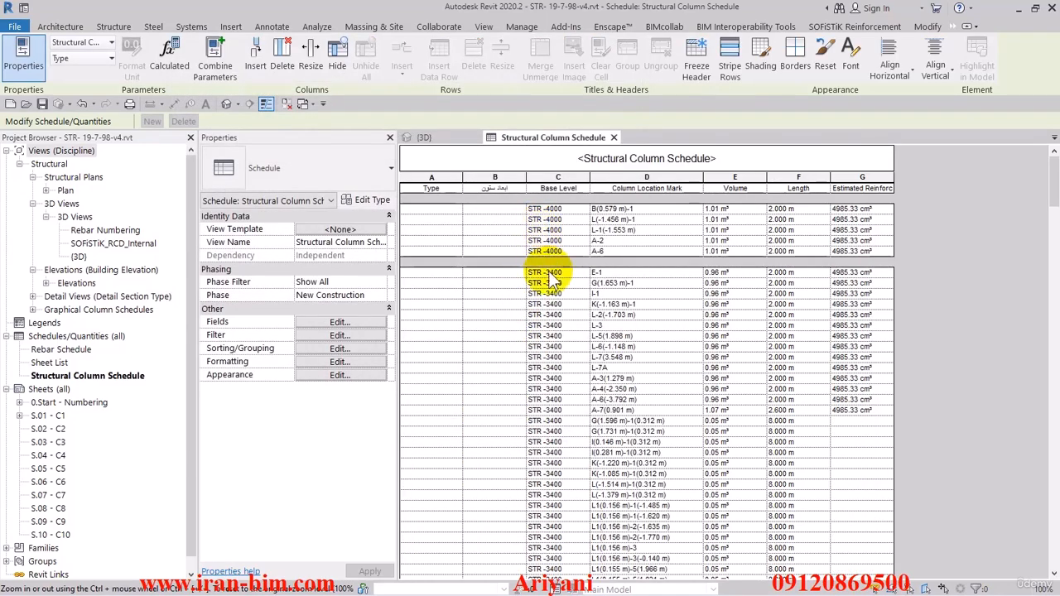
- Examine the Estimated Reinforcement Volume and Type cells in the sorted schedule rows for missing values
click(853, 431)
scroll(975, 395, down, 10)
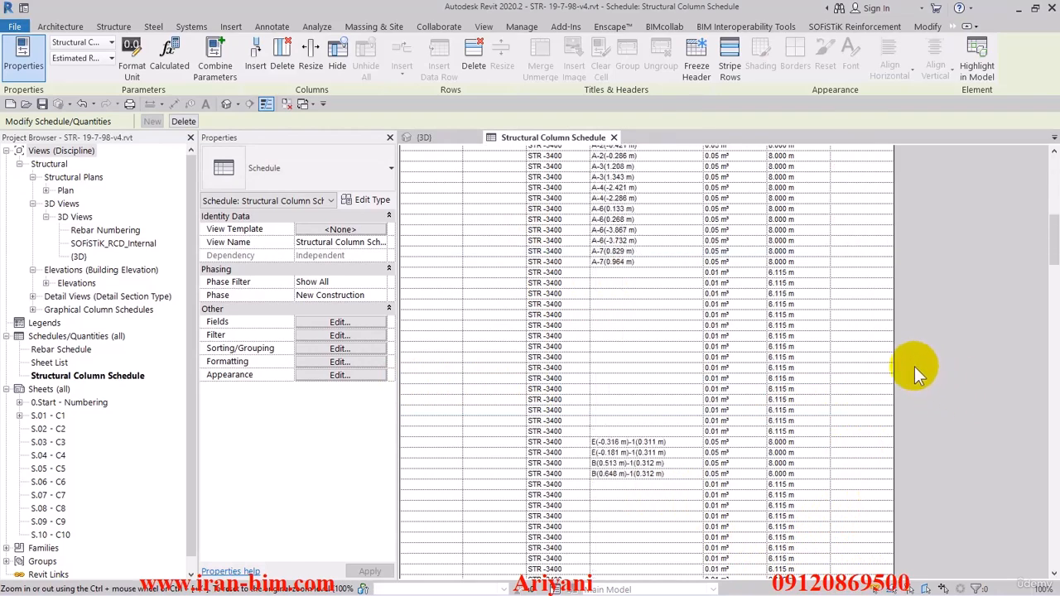
drag(1053, 245, 1043, 148)
click(439, 221)
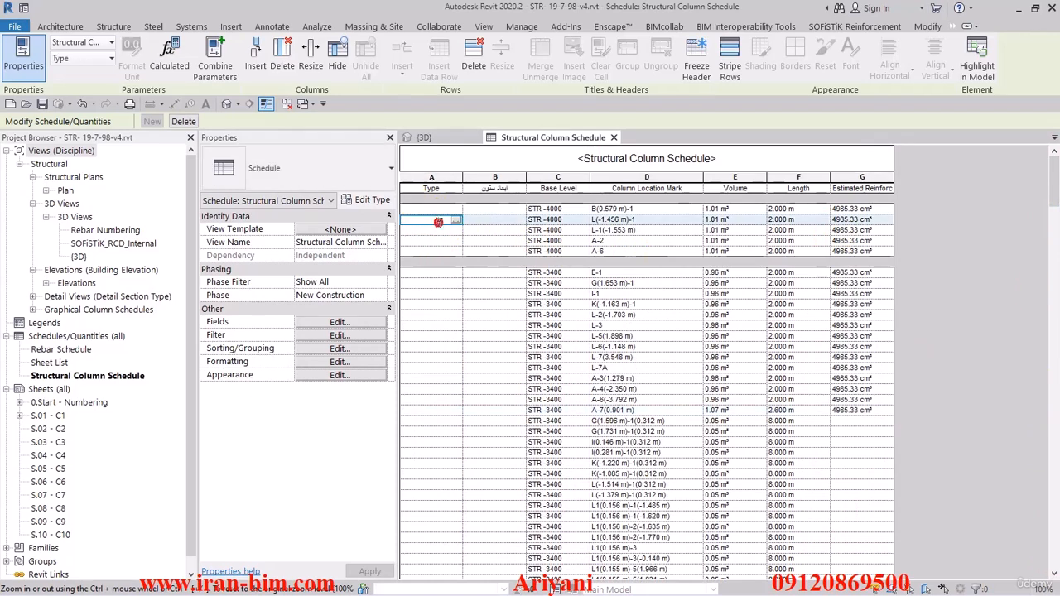
click(431, 283)
click(437, 348)
click(434, 400)
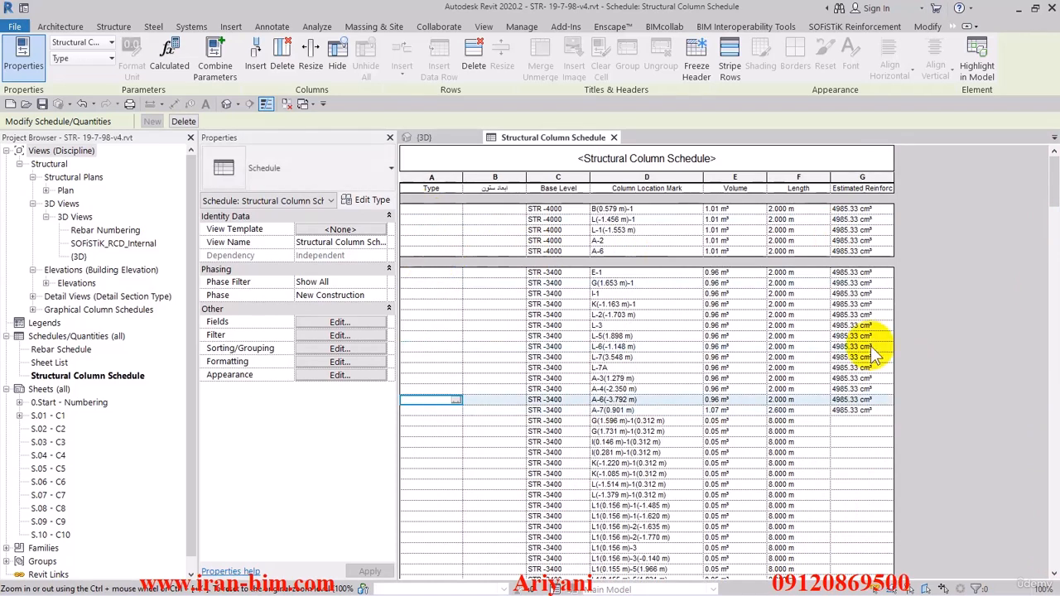
- Select the schedule row marked A-3(1.343 m) and inspect the selected column and the building's lower levels in the 3D view
scroll(613, 331, down, 5)
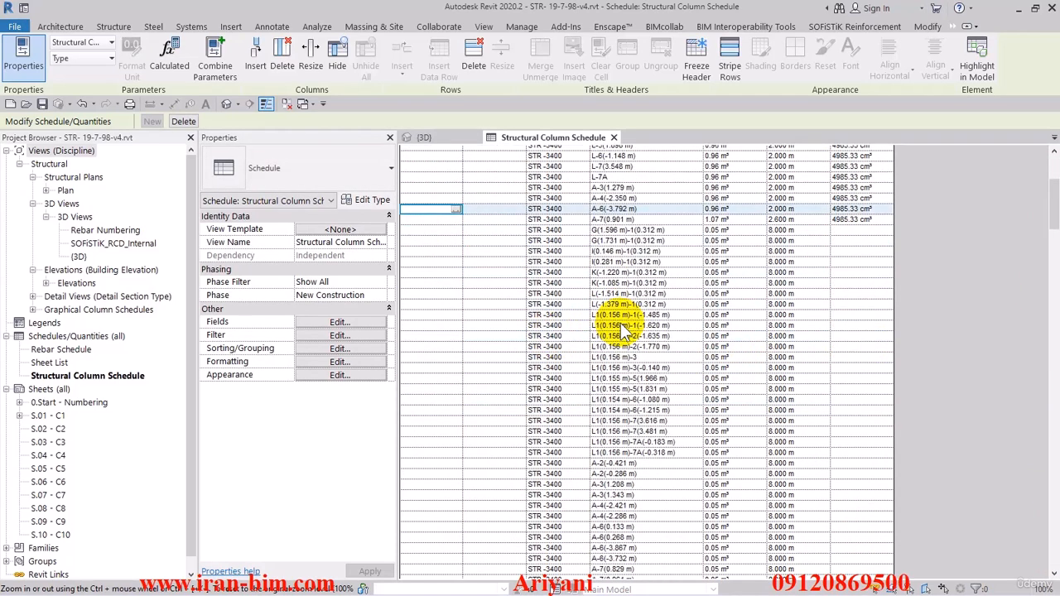
scroll(623, 330, down, 7)
scroll(622, 327, up, 2)
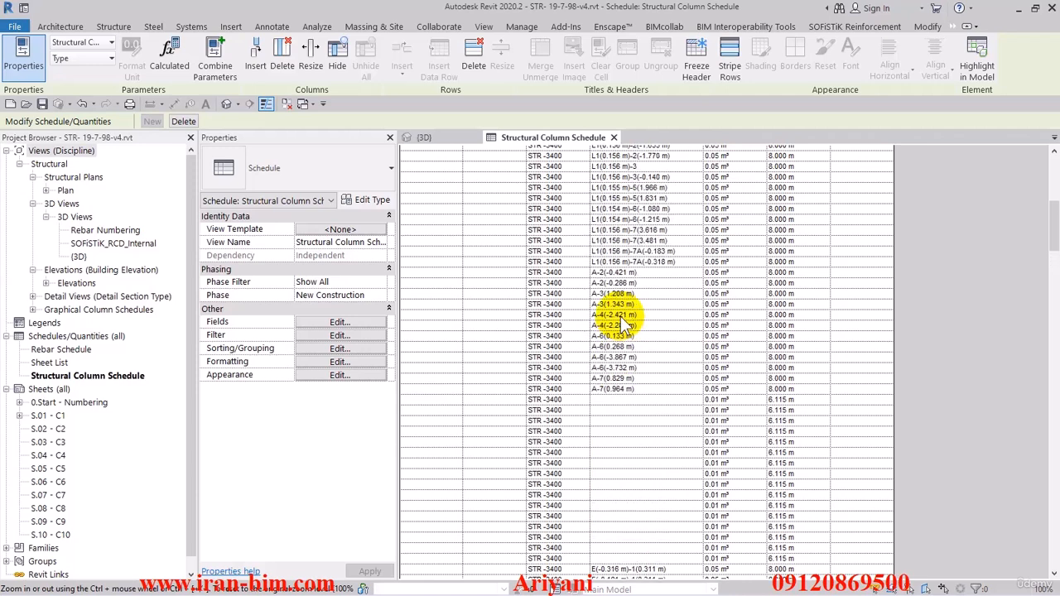
click(445, 305)
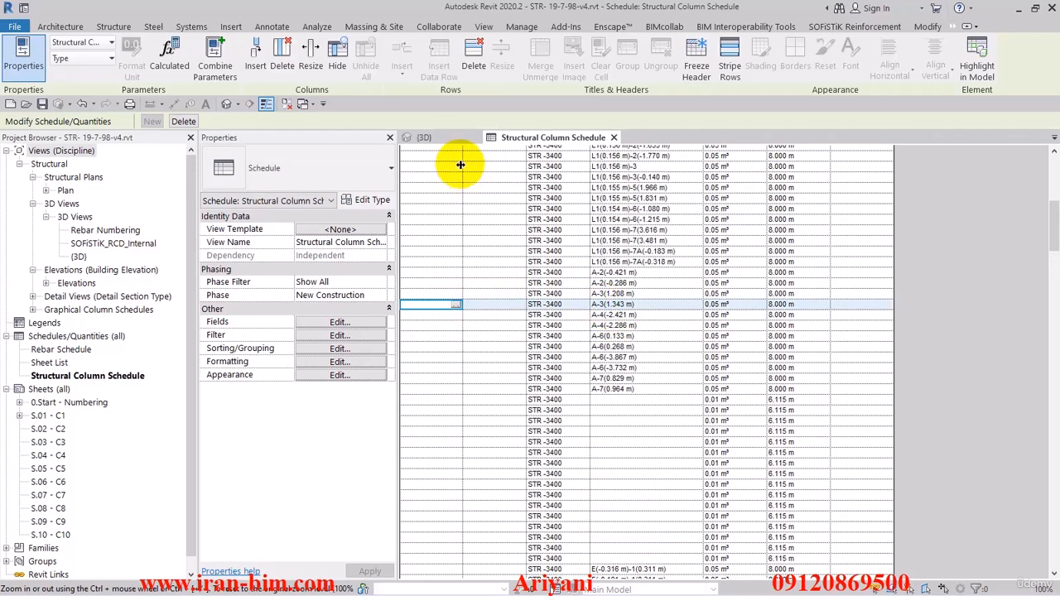
click(440, 141)
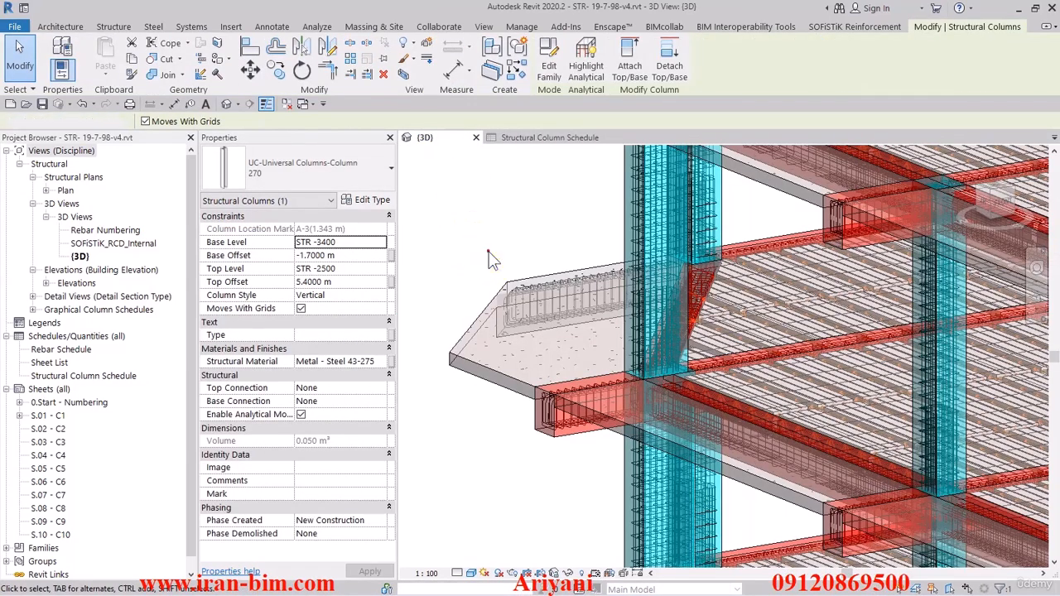
click(476, 242)
middle_drag(476, 242, 592, 238)
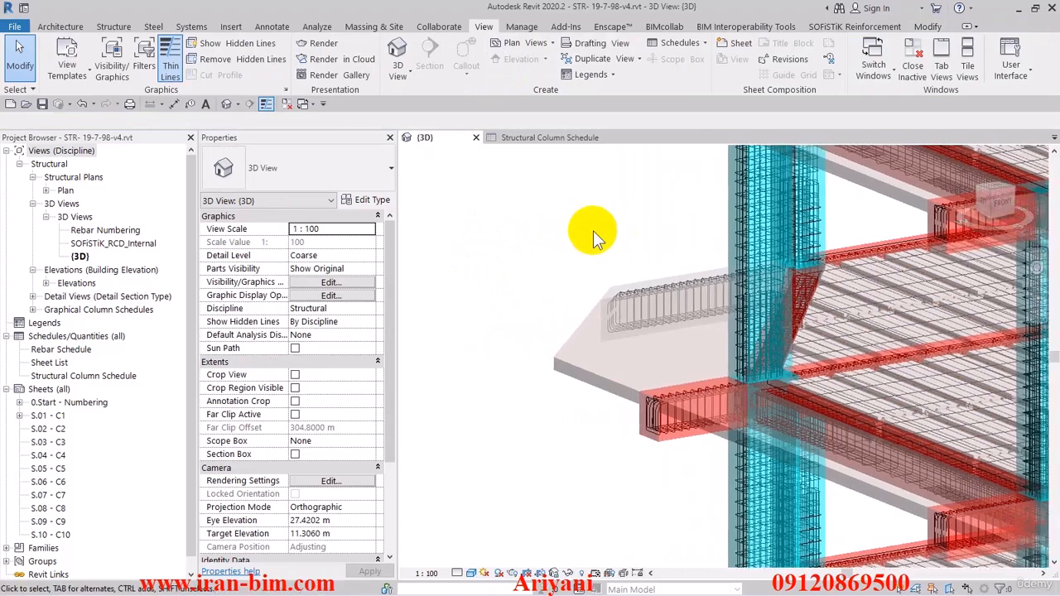
scroll(594, 237, down, 5)
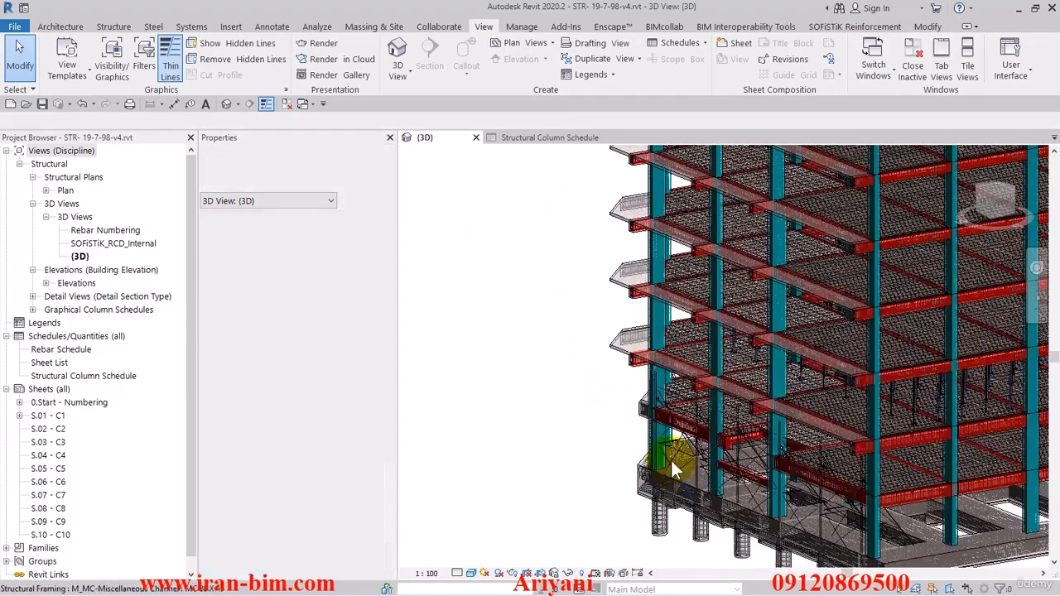
scroll(610, 422, up, 3)
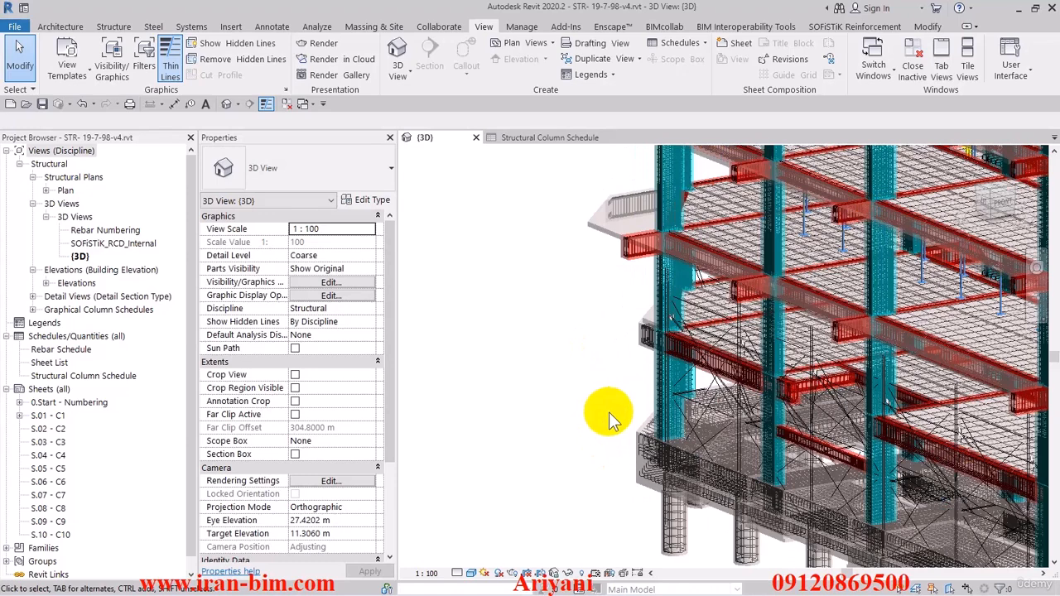
- Tile the column schedule and the 3D view side by side, with the schedule first
click(559, 149)
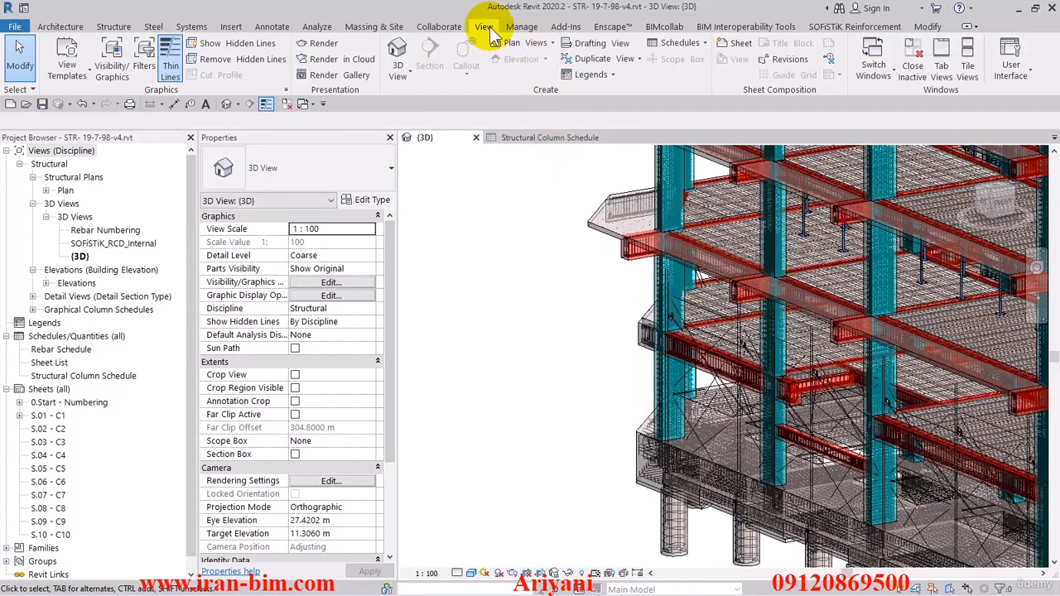
click(964, 66)
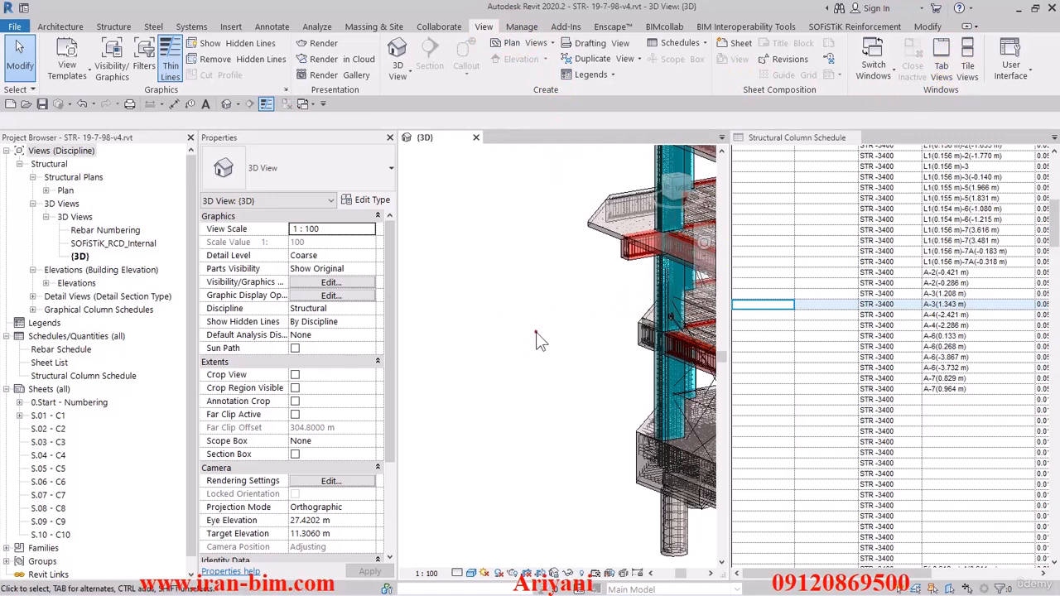
click(770, 161)
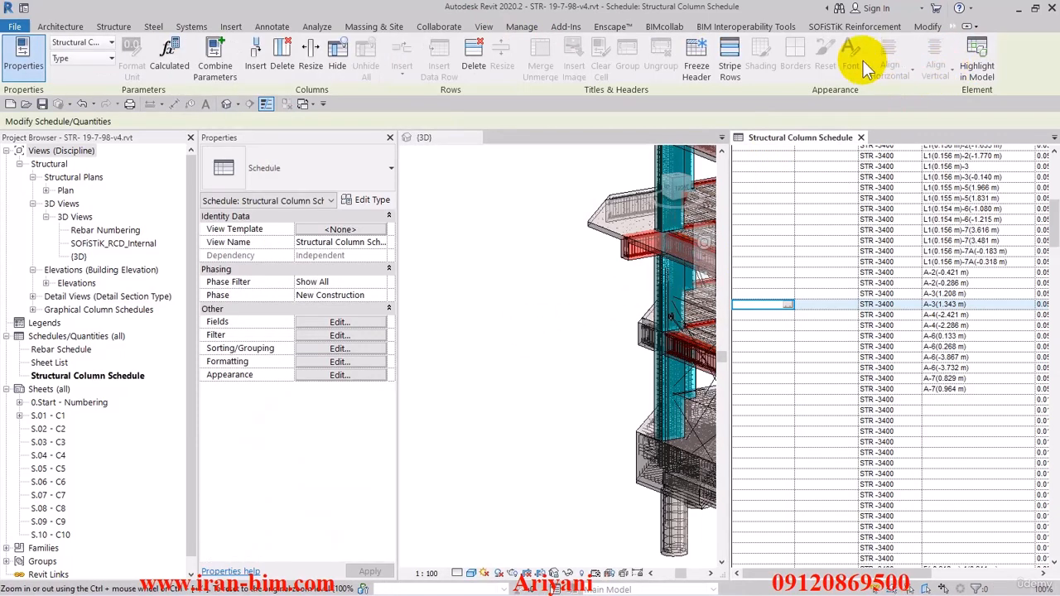
click(483, 27)
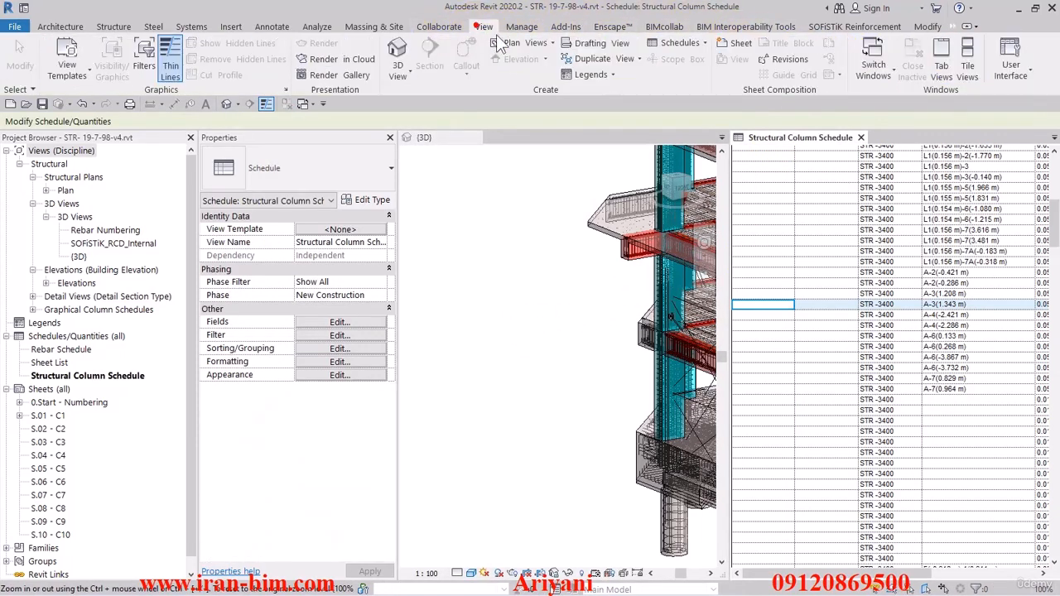
click(960, 73)
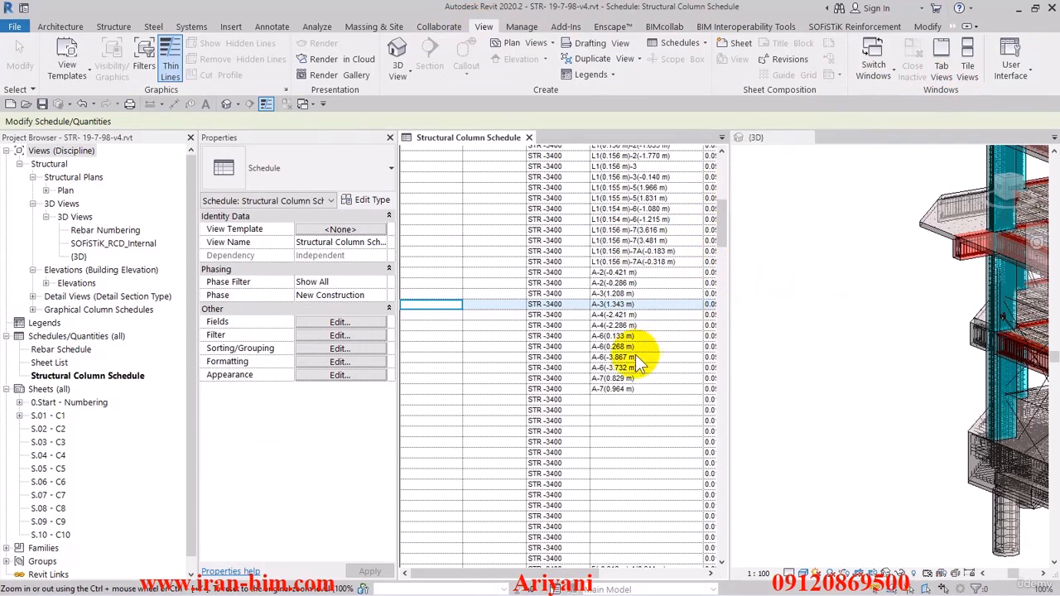
- Select the first STR -3400 row without a location mark and examine the matching slanted column's family in the 3D view
click(430, 401)
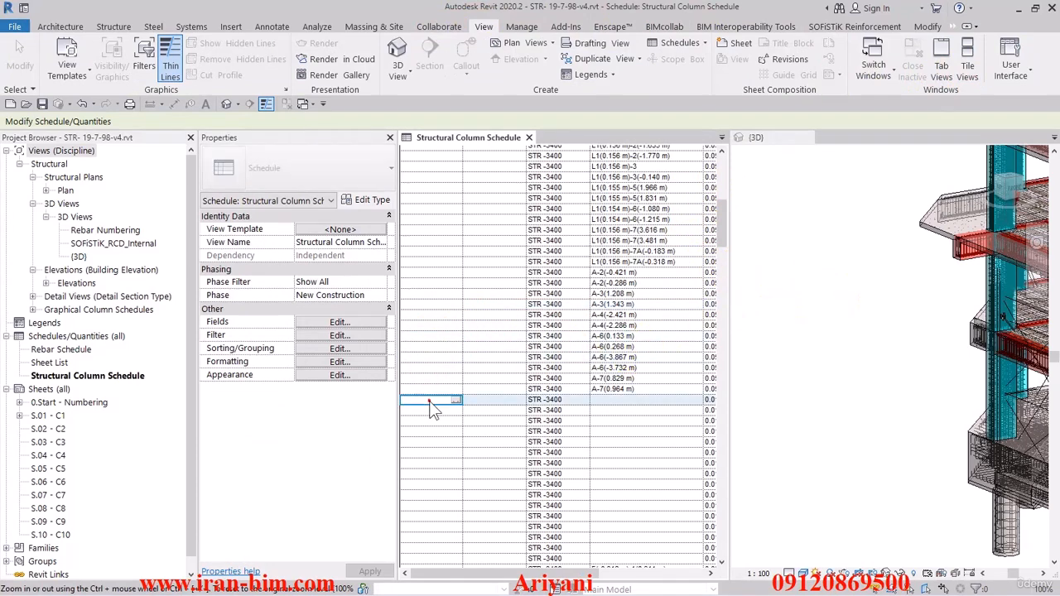
scroll(810, 420, down, 3)
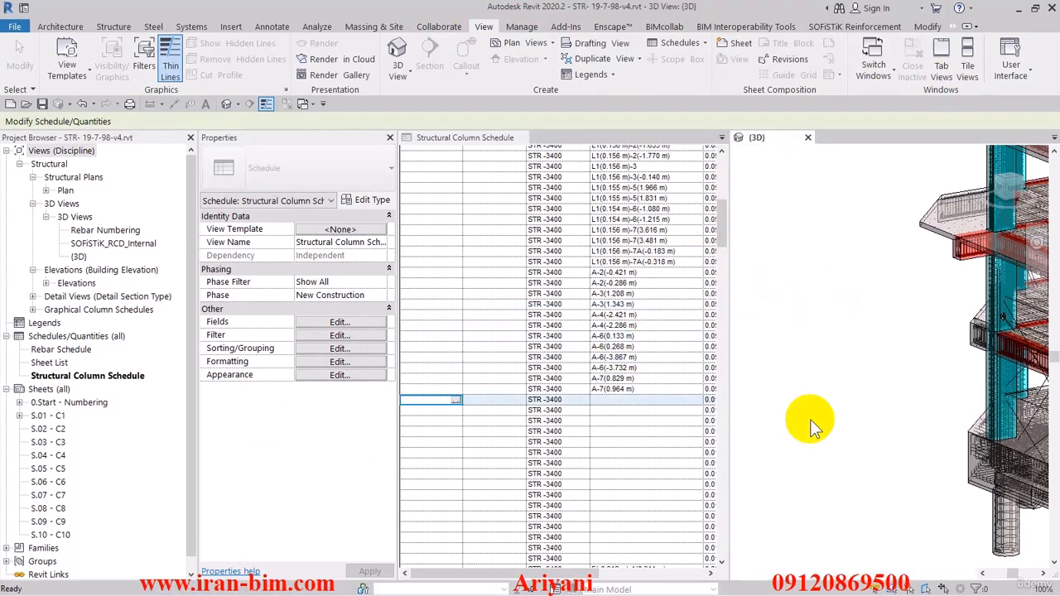
middle_drag(839, 438, 753, 383)
scroll(833, 480, up, 5)
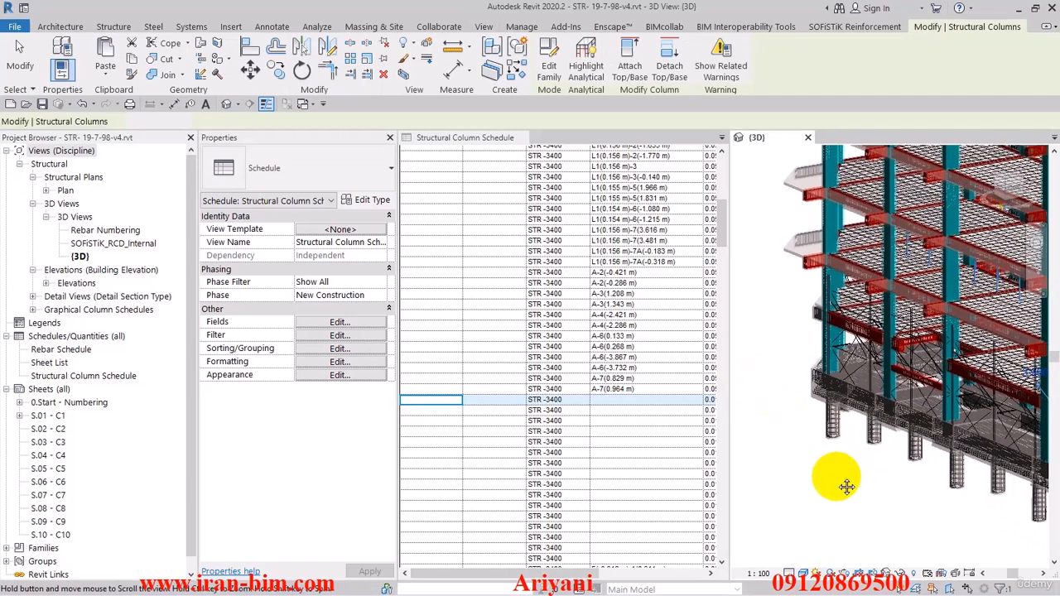
scroll(949, 420, up, 1)
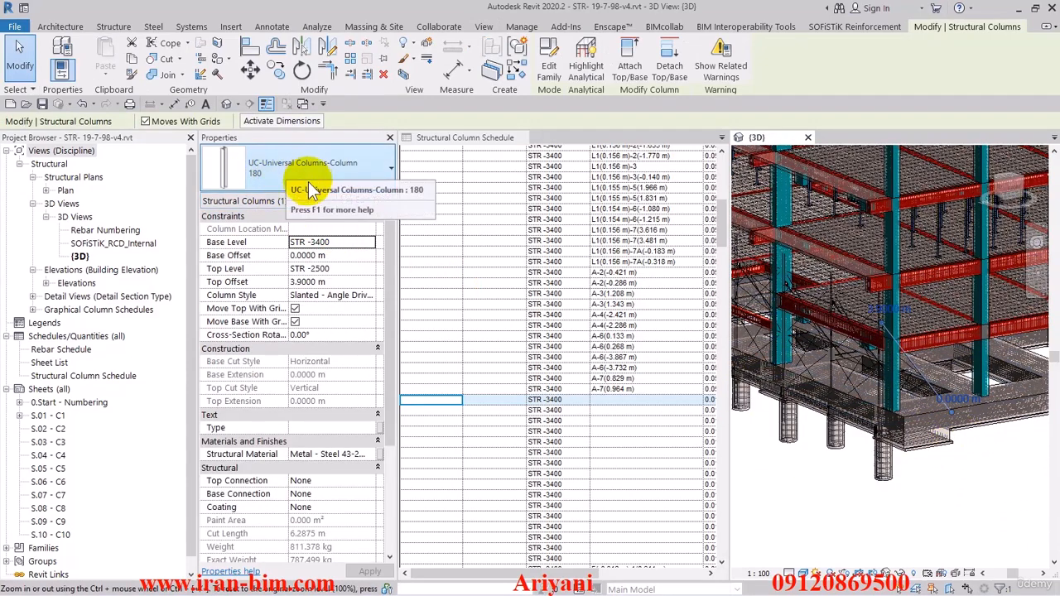
click(779, 482)
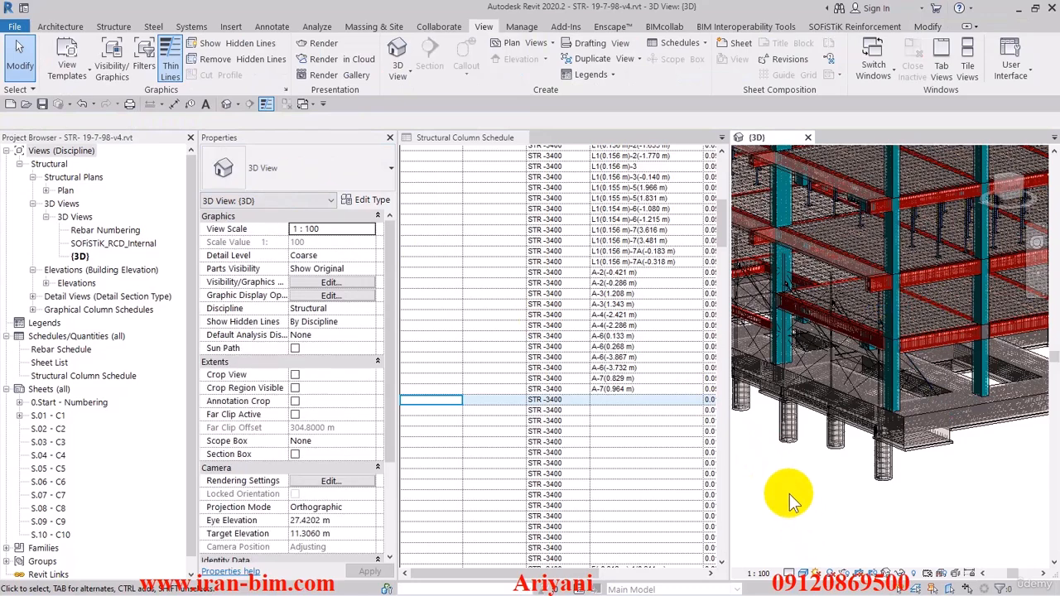
middle_drag(789, 495, 896, 478)
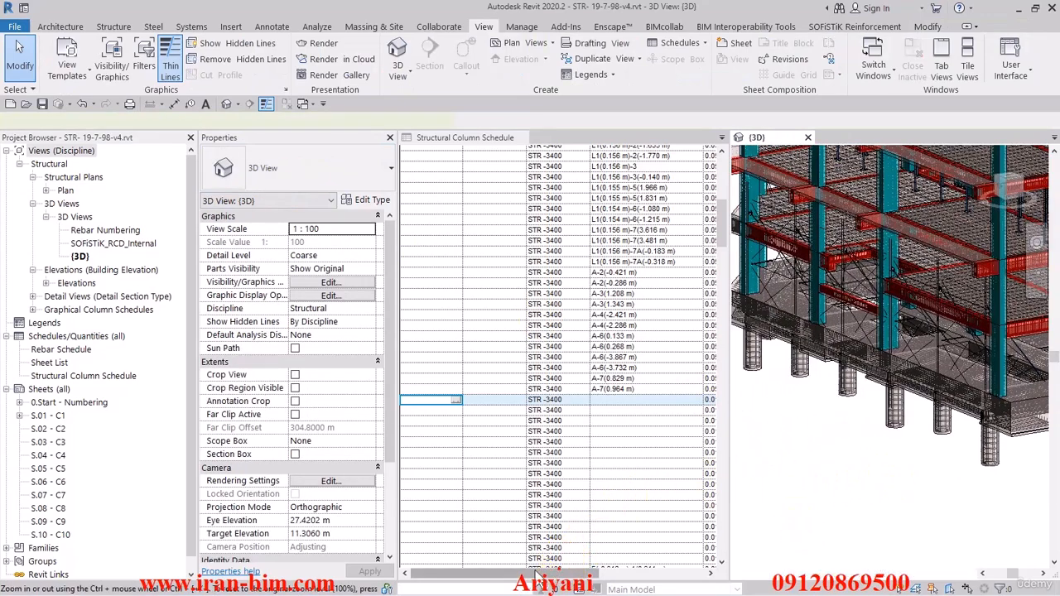
- Return the tiled views to a tabbed layout with the column schedule in front
click(559, 568)
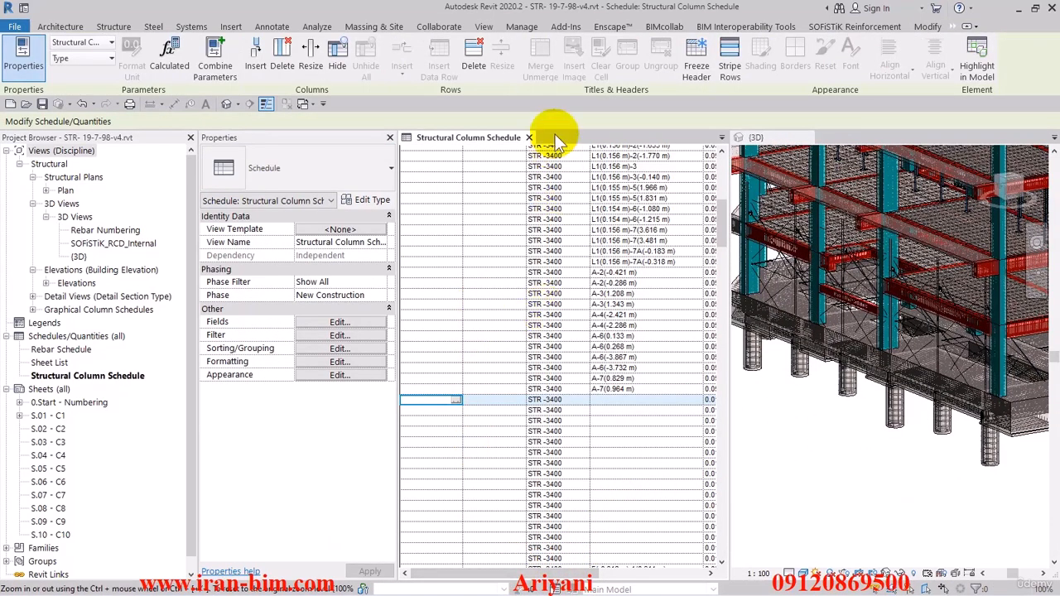
click(484, 26)
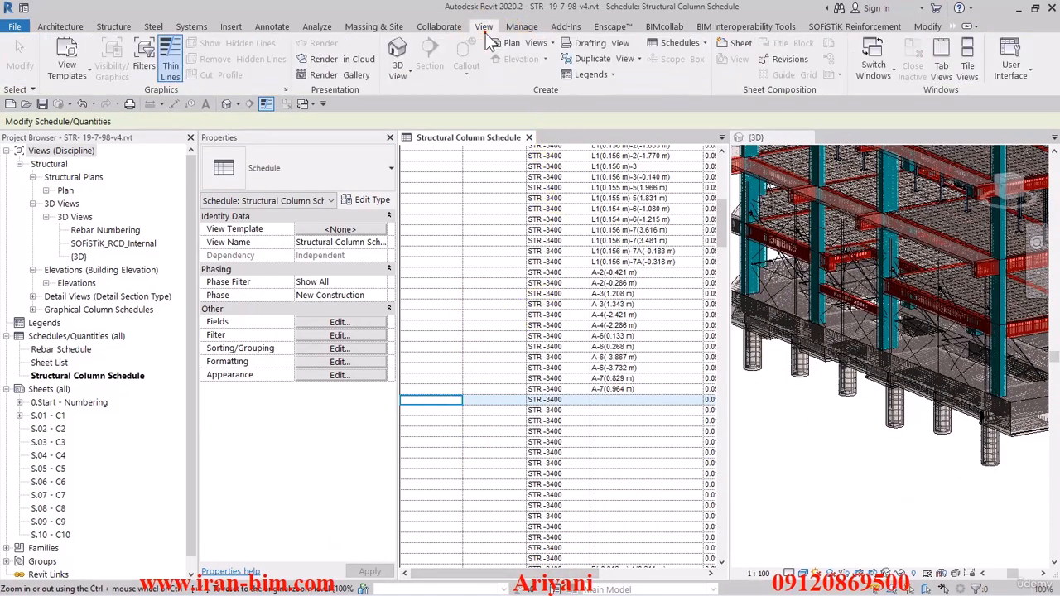
click(941, 65)
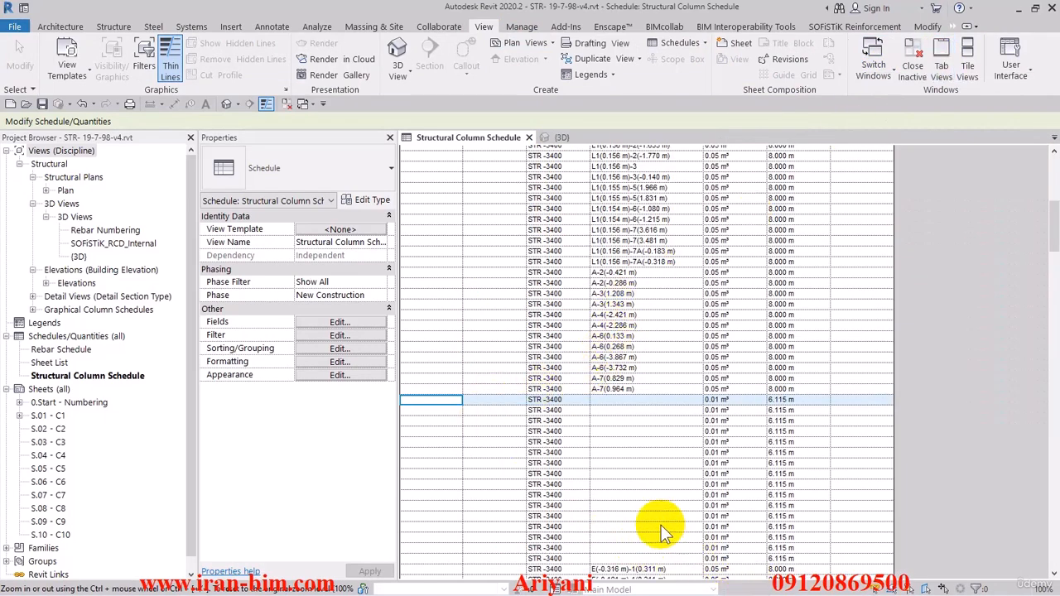
- Examine the STR -4000 and STR -3400 schedule rows for blank Type cells, down to where the STR -2500 rows begin
scroll(660, 525, up, 10)
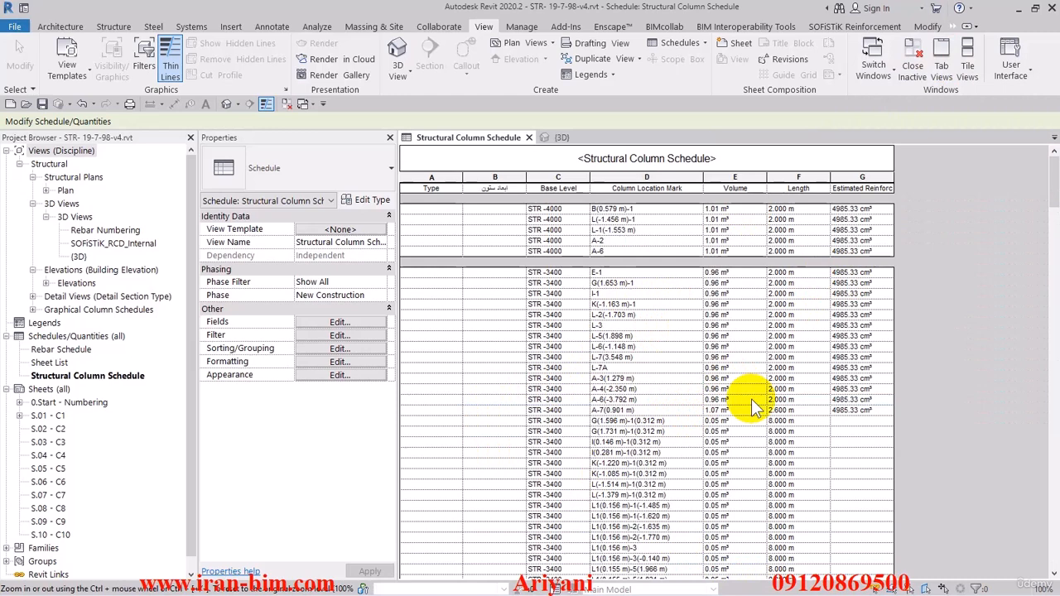
click(803, 419)
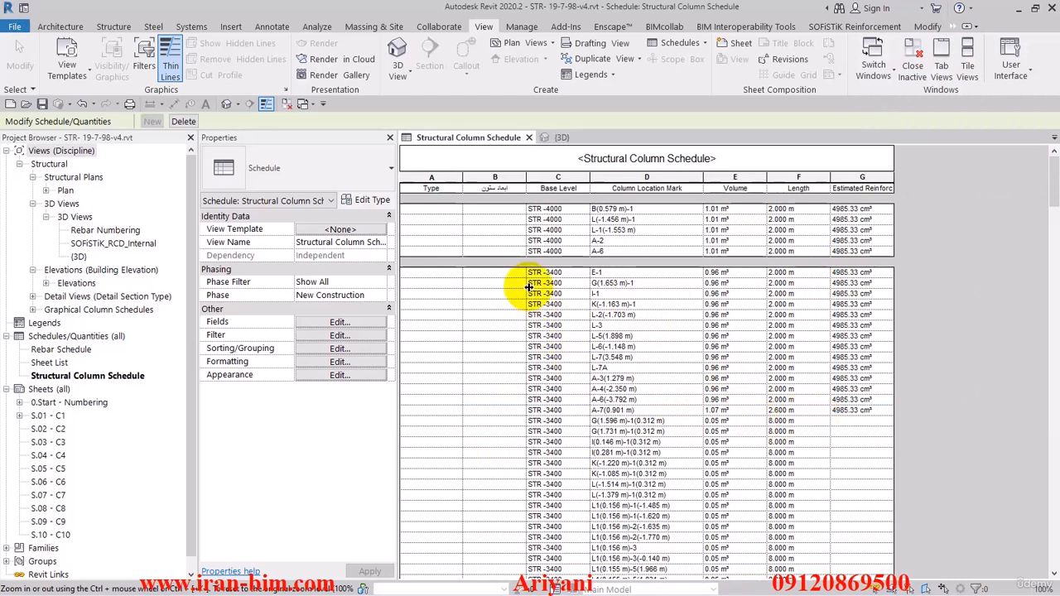
click(434, 220)
scroll(432, 239, down, 2)
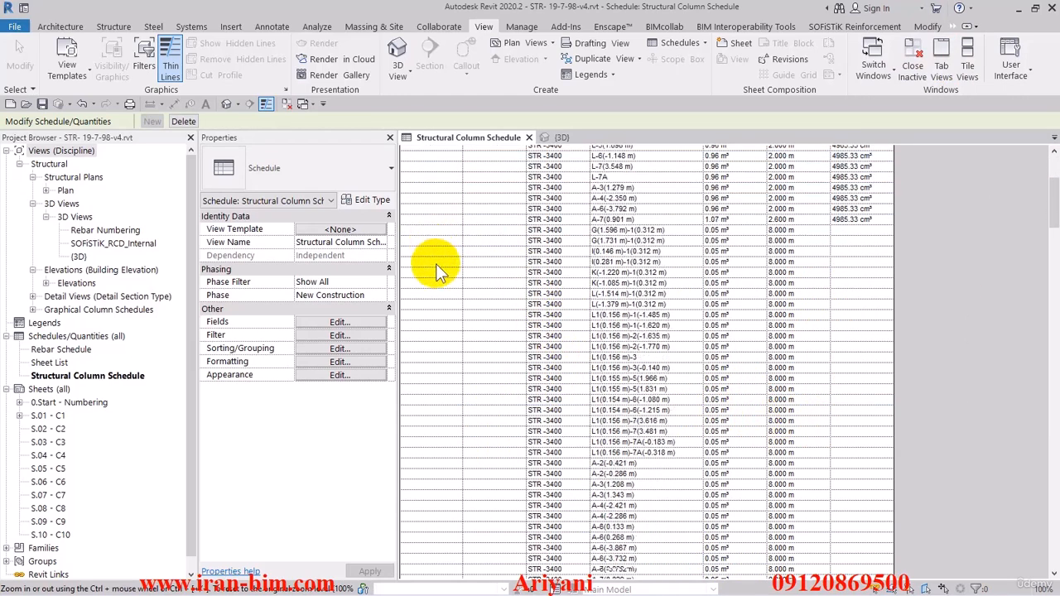
scroll(440, 267, up, 2)
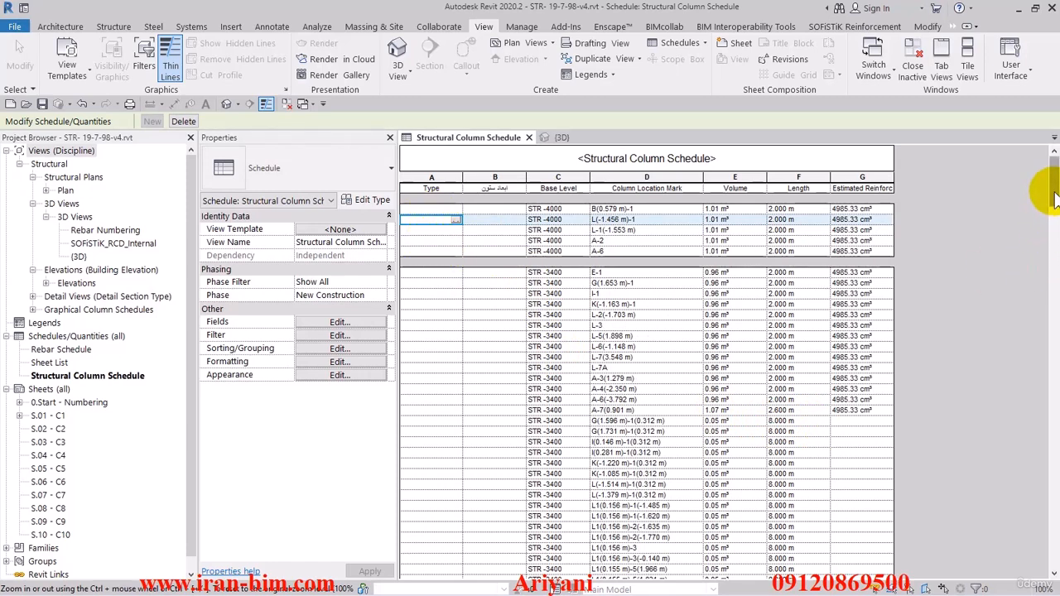
drag(1053, 197, 1047, 274)
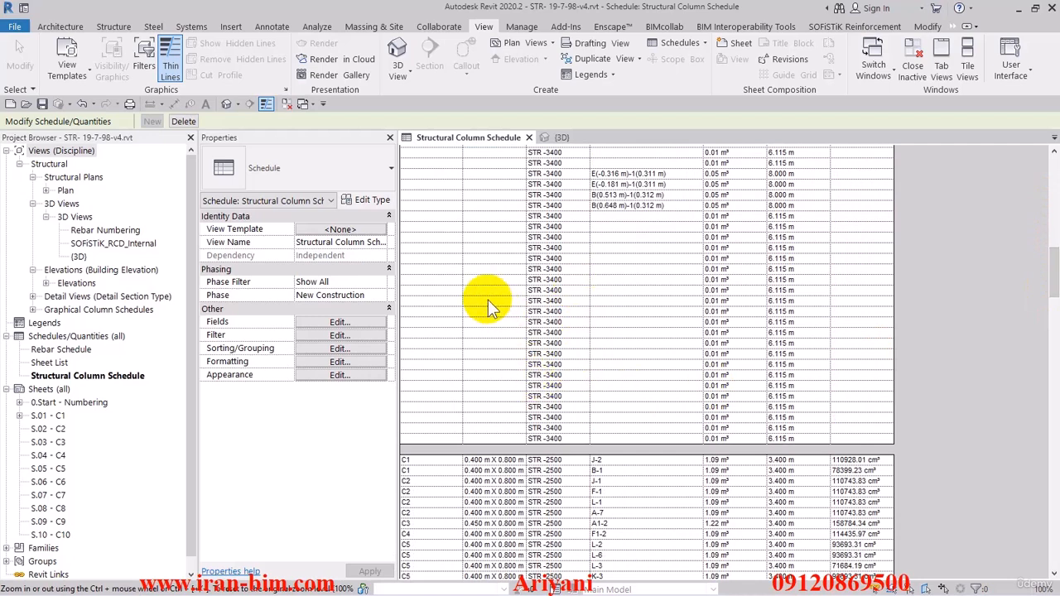
- Filter the schedule to list only columns whose Type has a value, and check the list from its beginning
click(314, 335)
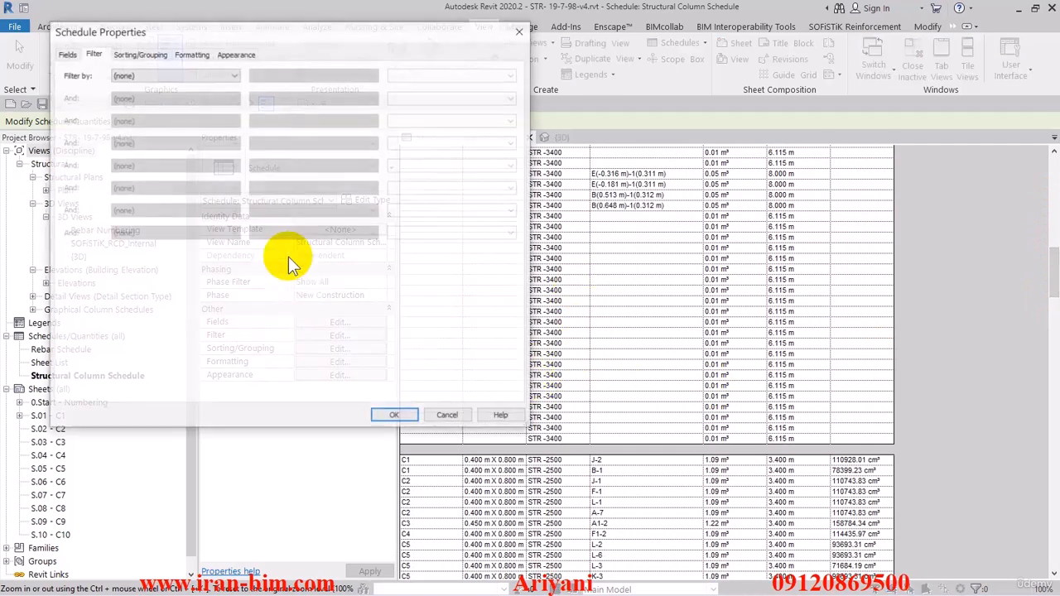
click(93, 52)
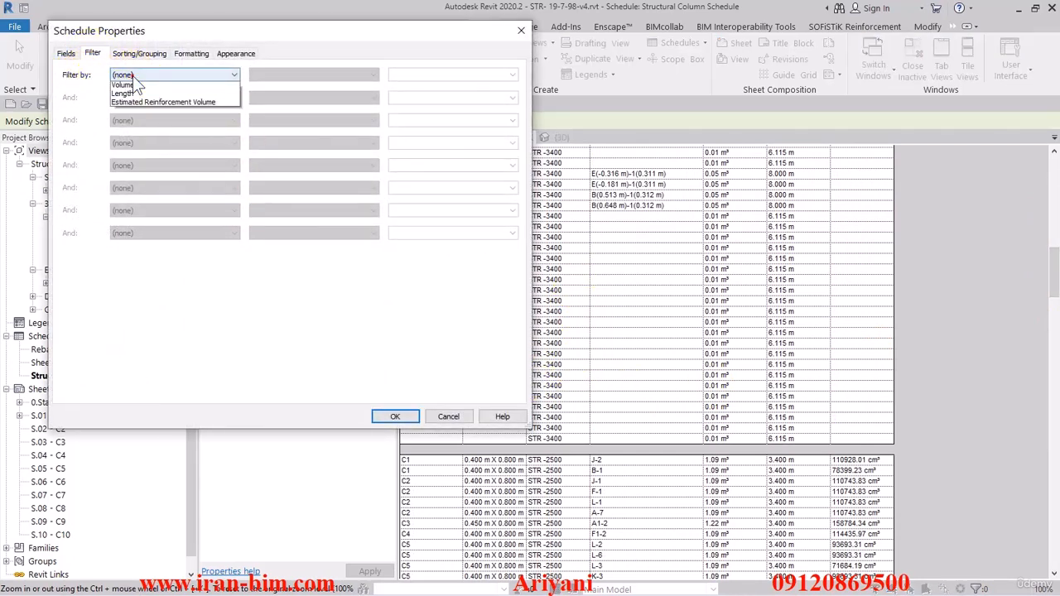
click(134, 92)
click(291, 74)
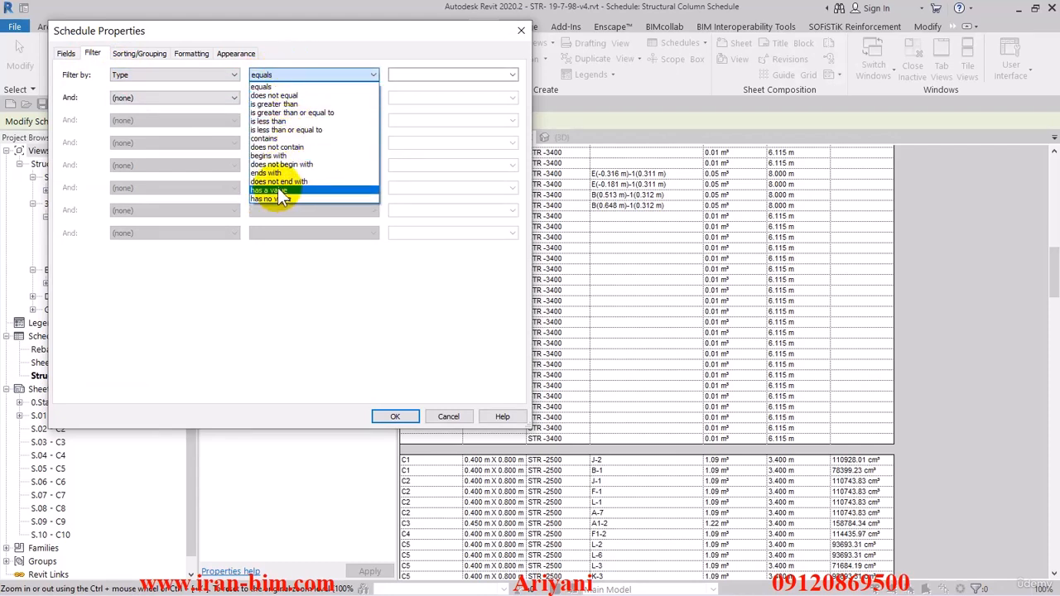
click(273, 191)
click(398, 415)
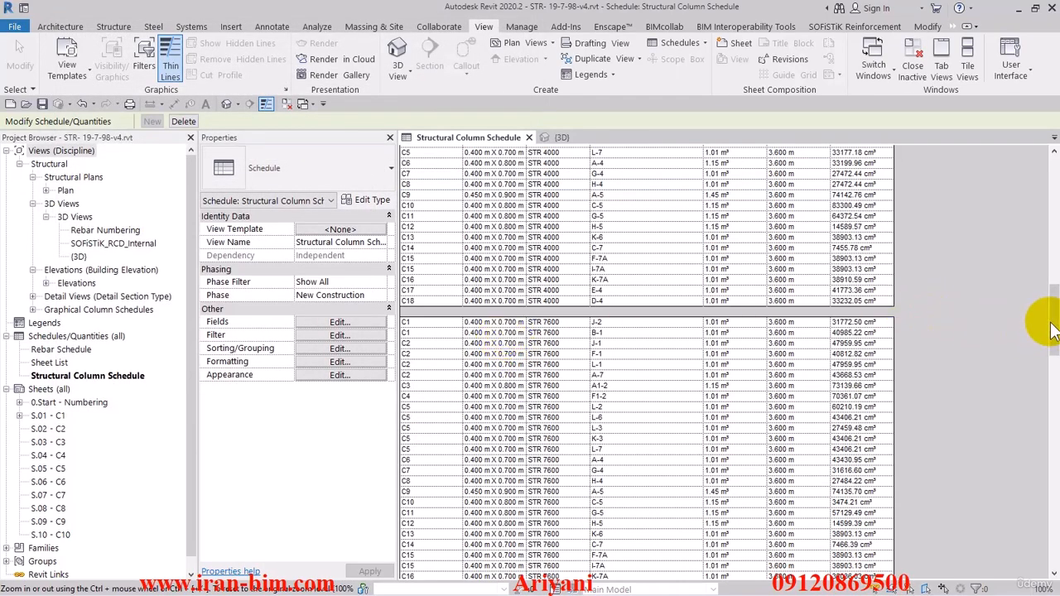
drag(1049, 330, 1043, 177)
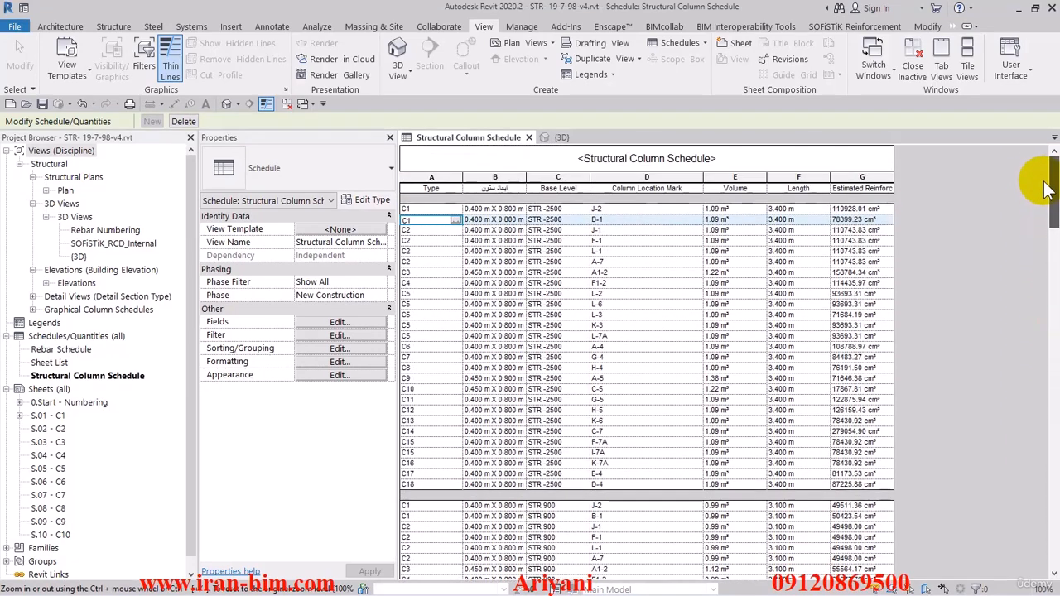
- Add Type as the schedule's second sort field with a blank line after each type, remove the Base Level blank line, and review the rows
click(319, 347)
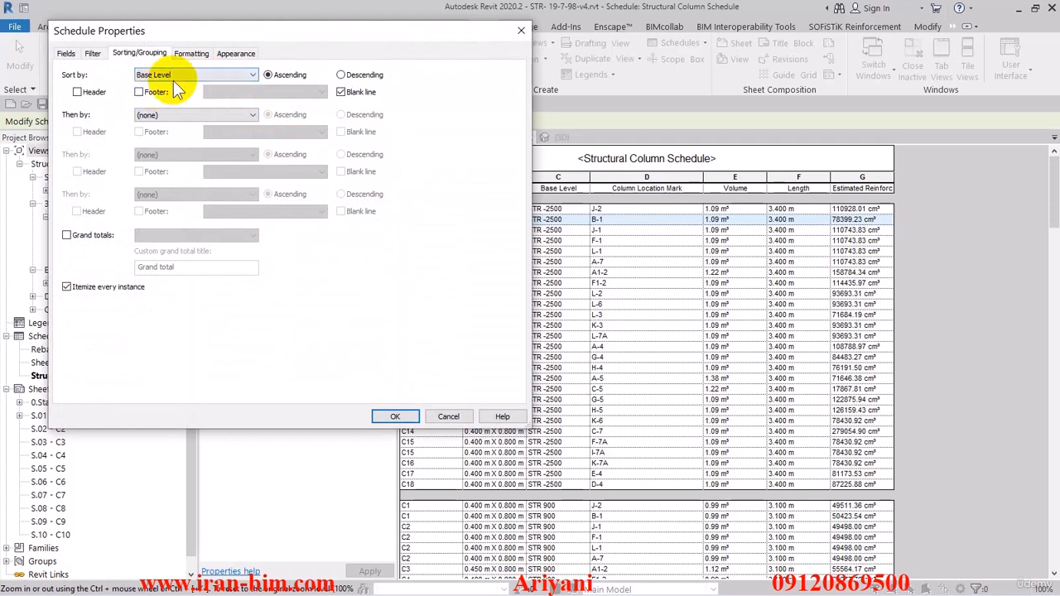
click(183, 75)
click(183, 75)
click(175, 119)
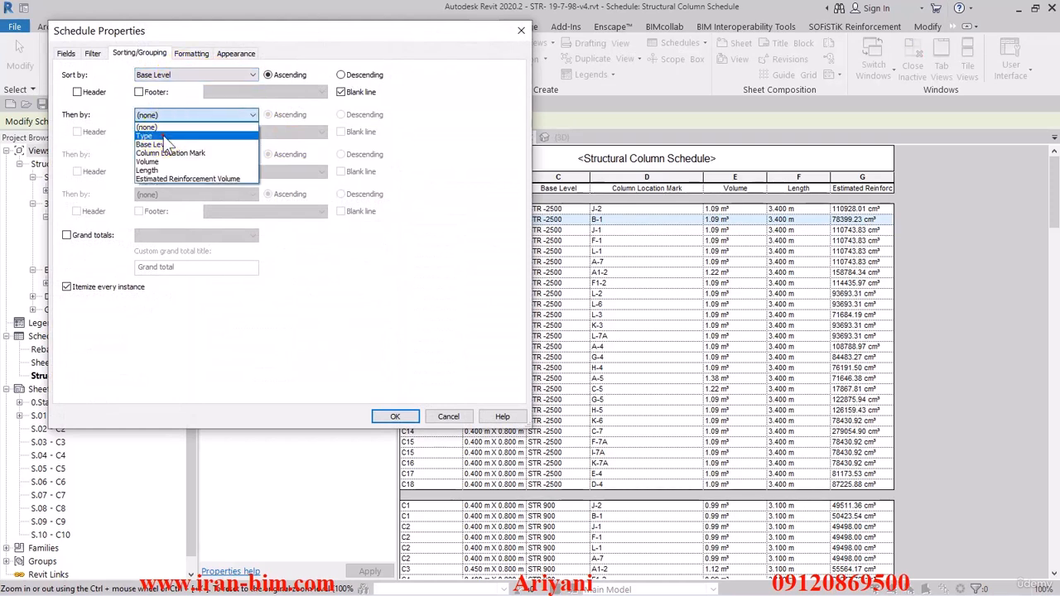
click(163, 135)
click(342, 92)
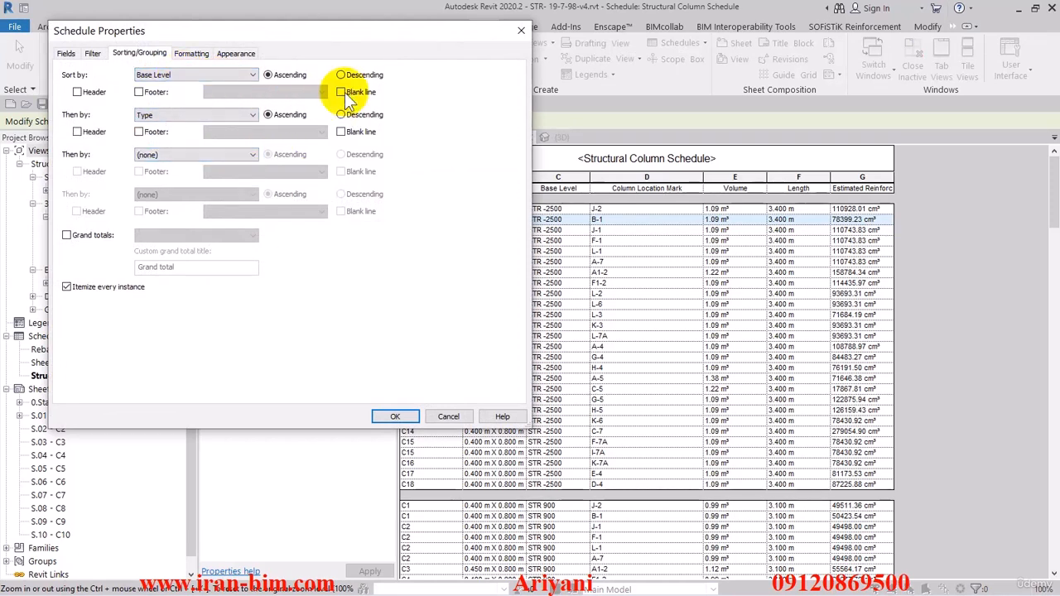
click(342, 134)
click(346, 92)
click(345, 92)
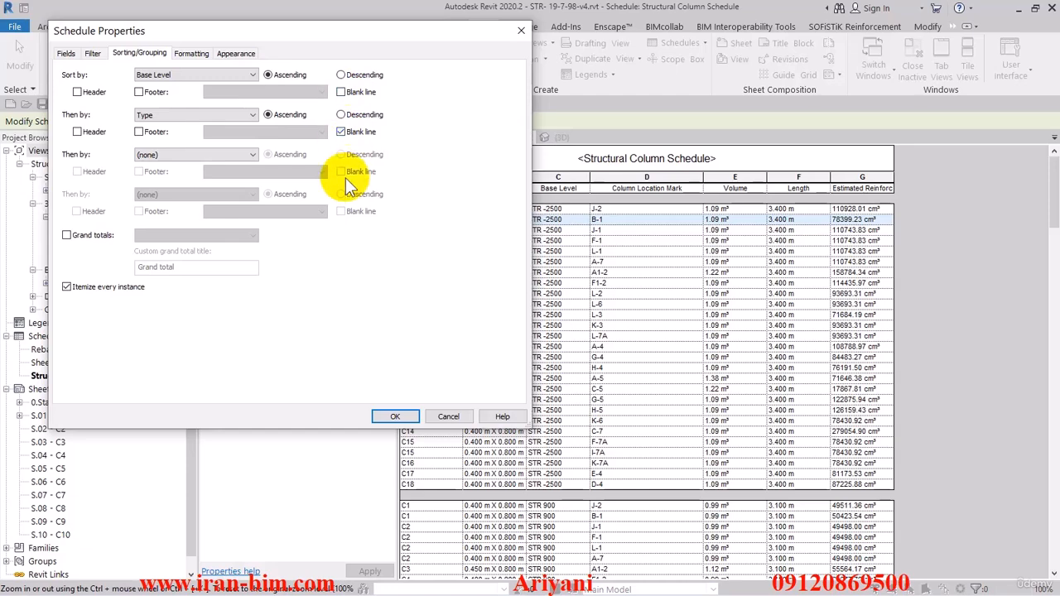
click(396, 416)
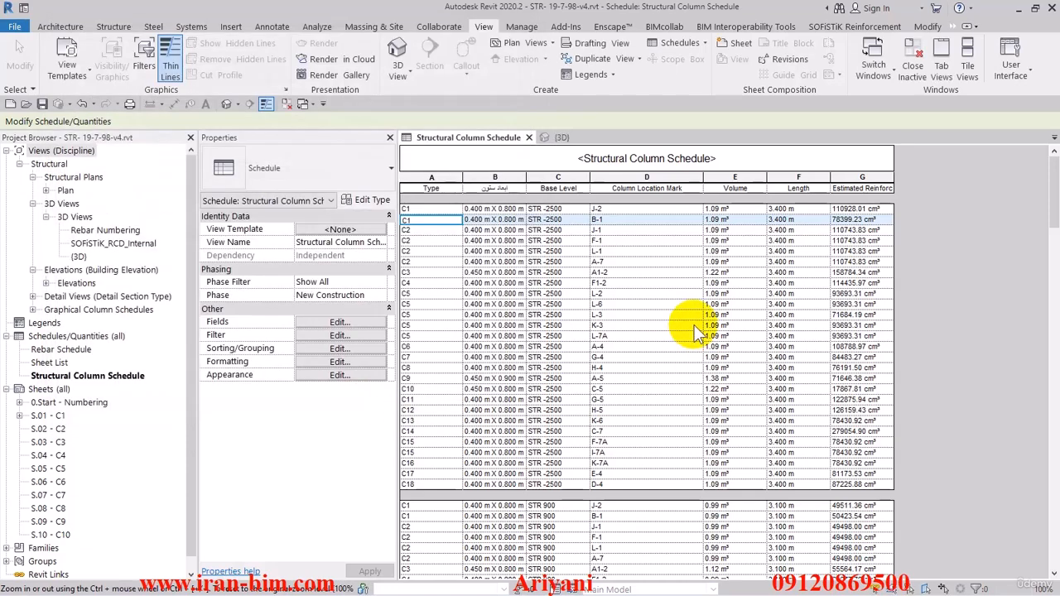
scroll(495, 245, down, 5)
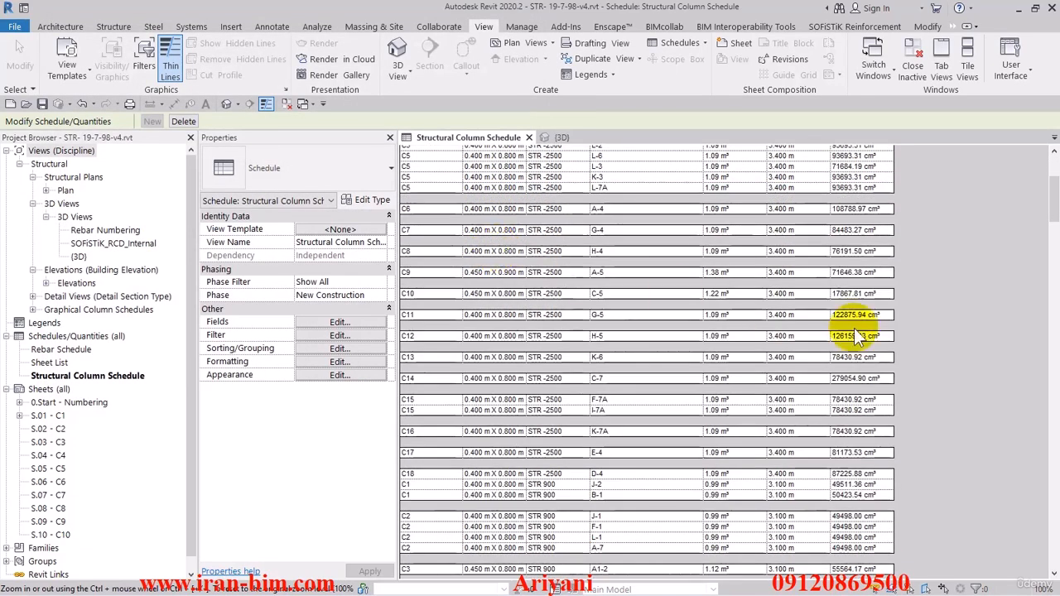
drag(1055, 207, 1054, 176)
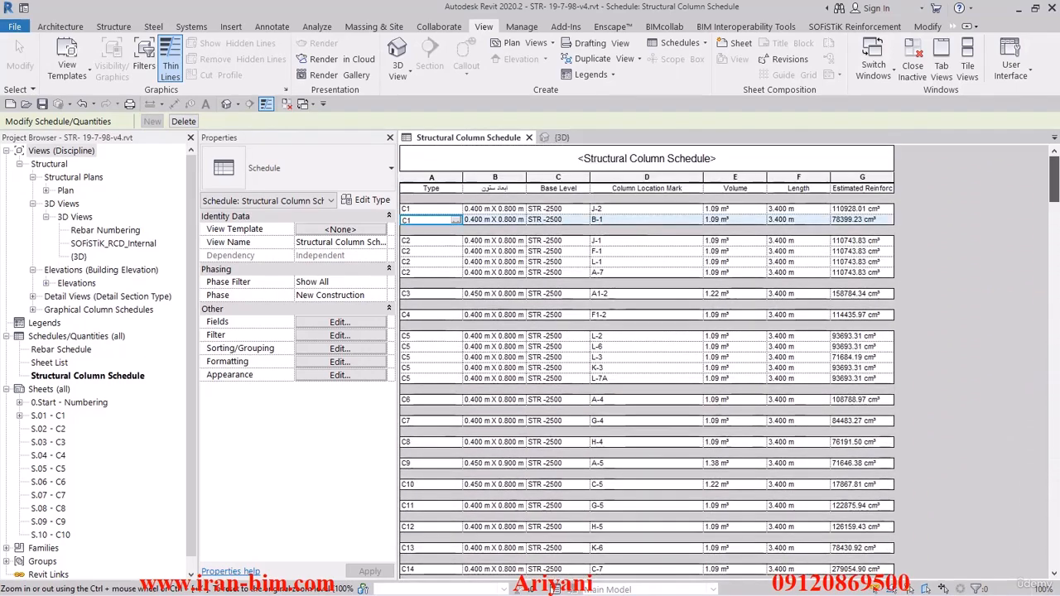
- Turn off itemizing every instance in the column schedule and enable grand totals with title, count, and totals
click(319, 335)
click(141, 57)
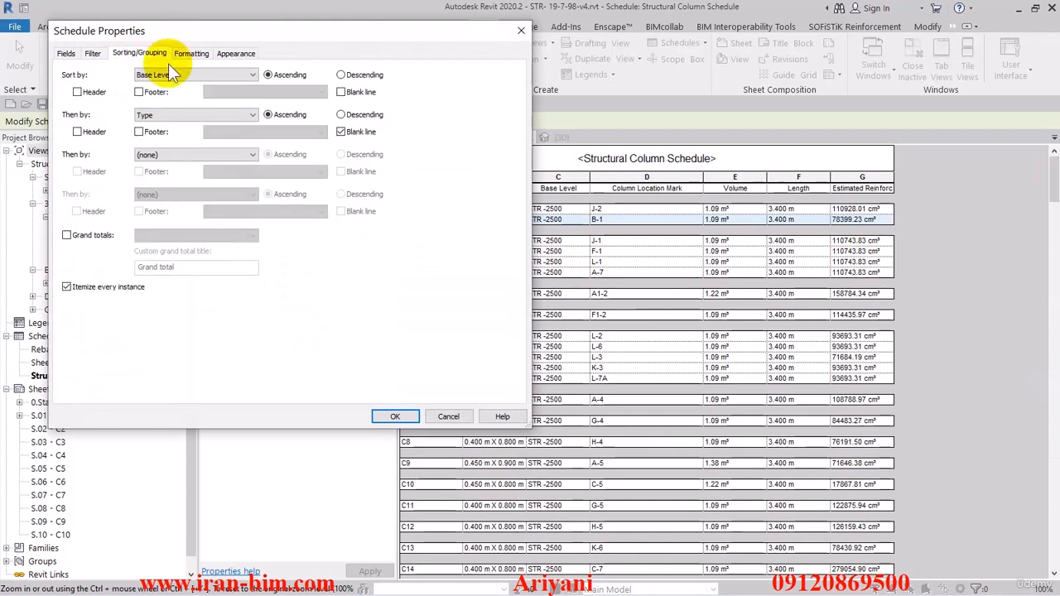
click(66, 235)
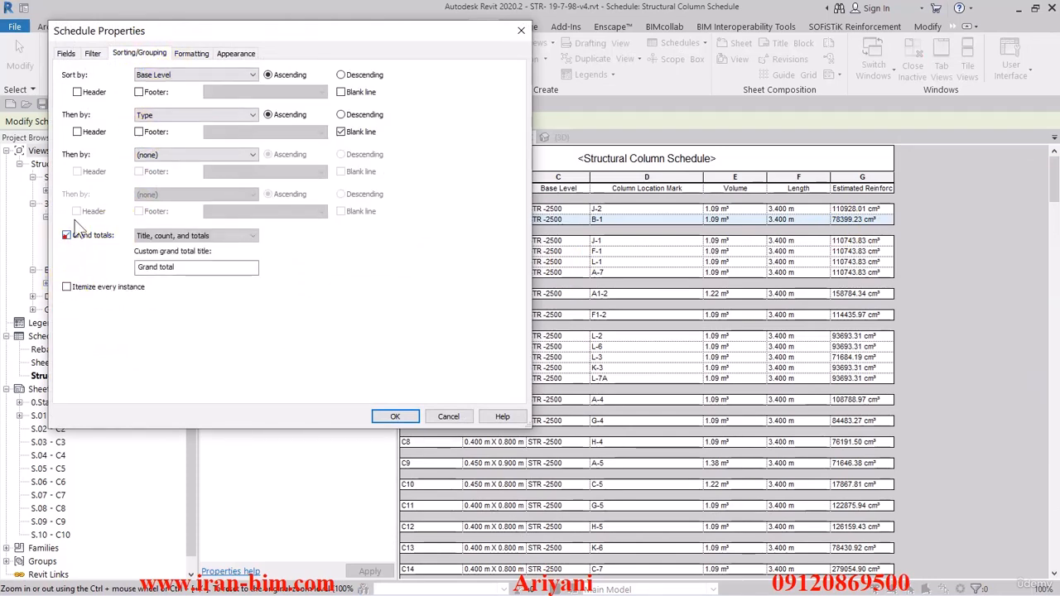
- Add the Count field directly after Base Level in the schedule and check the grouped rows
click(66, 53)
click(79, 189)
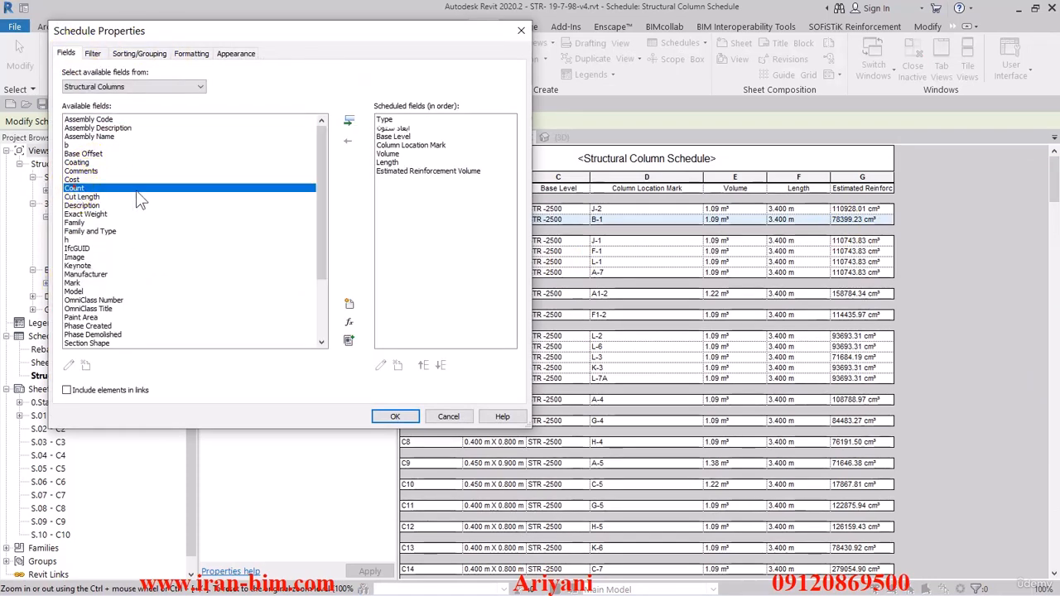
click(351, 123)
click(423, 365)
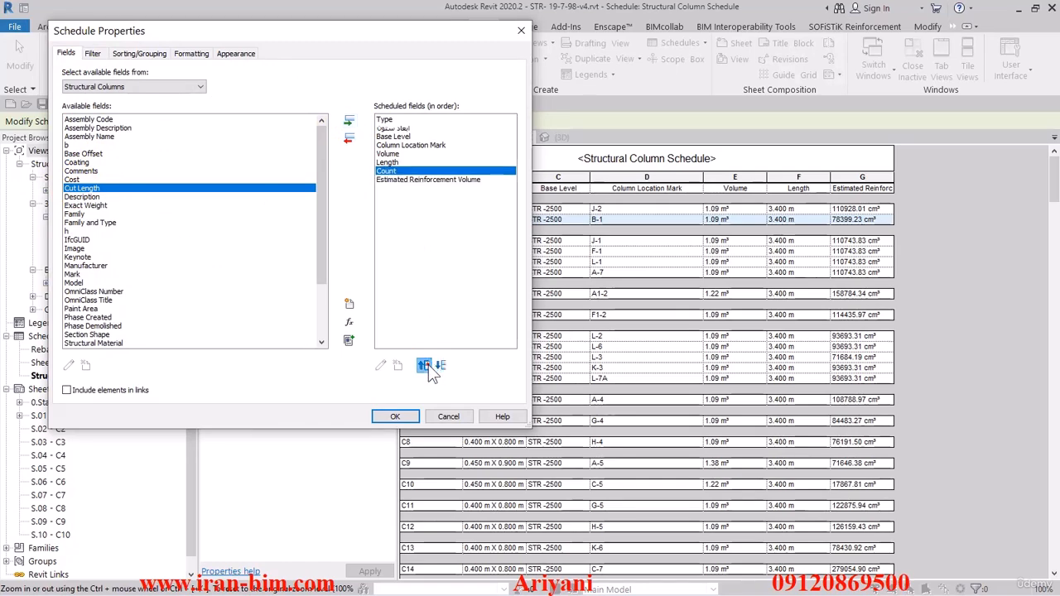
click(423, 365)
click(423, 365)
click(428, 364)
click(428, 364)
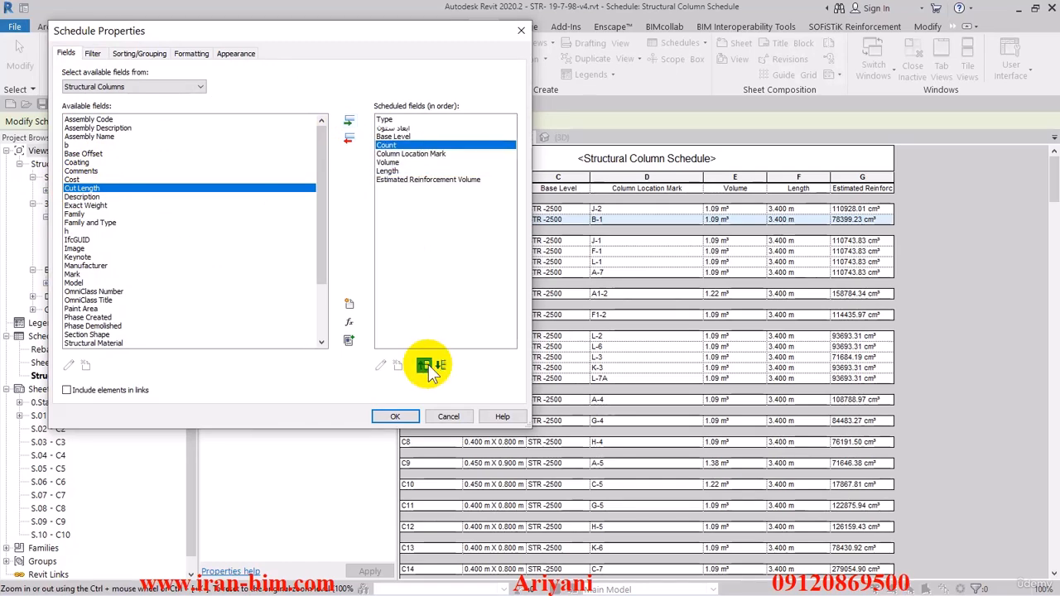
click(395, 416)
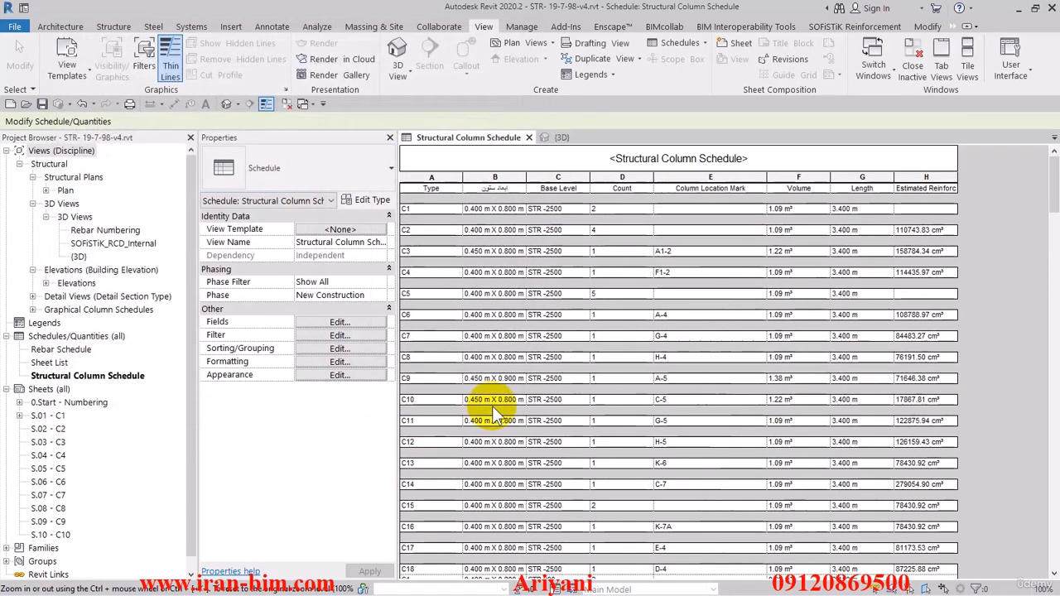
scroll(566, 351, down, 15)
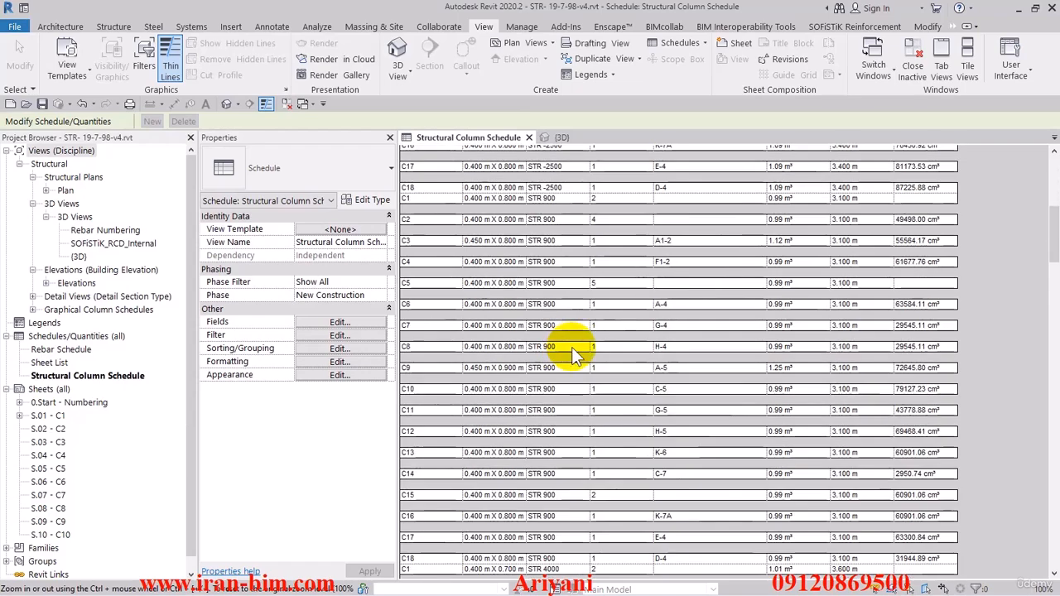
drag(1052, 323, 1053, 192)
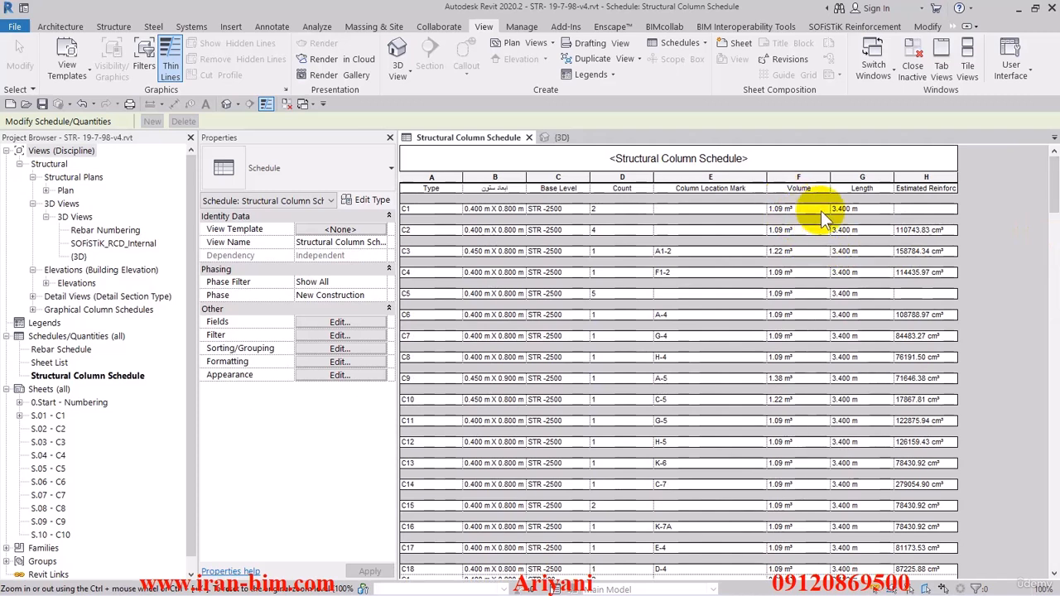
- Format the Estimated Reinforcement Volume and Length fields to calculate totals
click(337, 337)
click(193, 55)
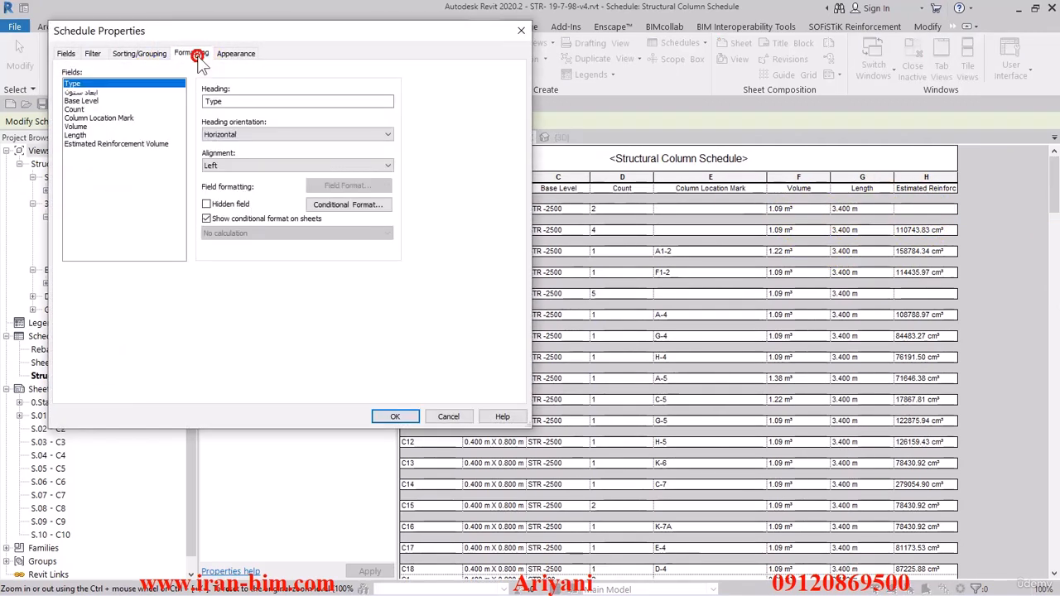
click(124, 143)
click(243, 233)
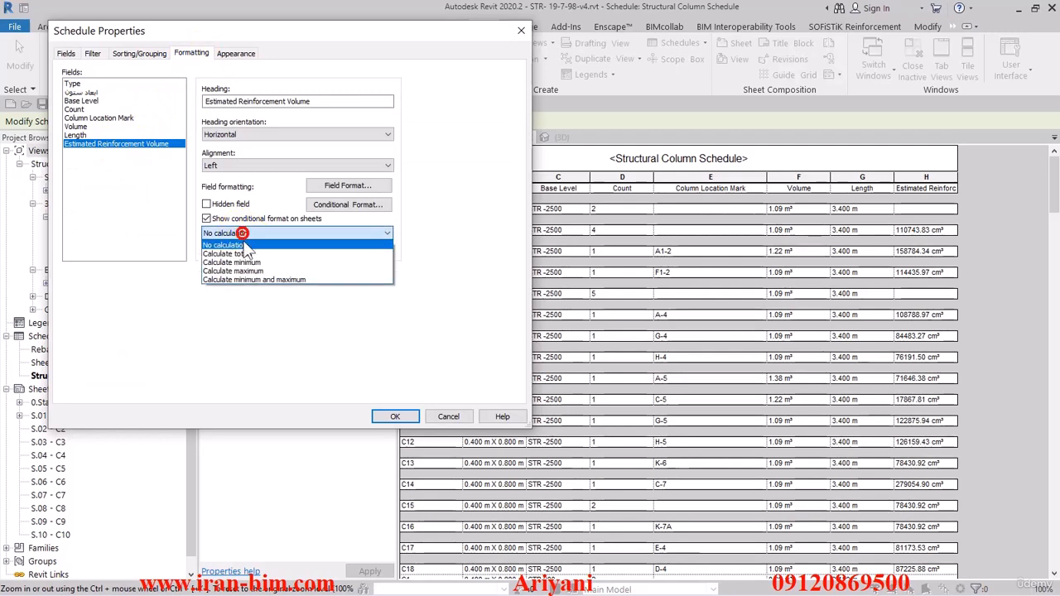
click(235, 251)
click(74, 134)
click(249, 233)
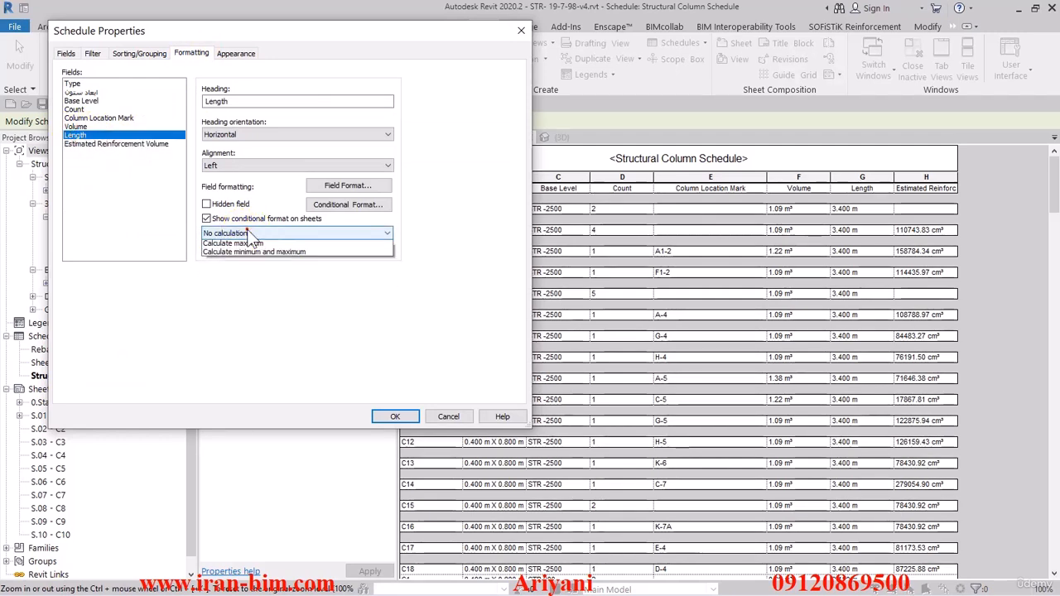
click(246, 251)
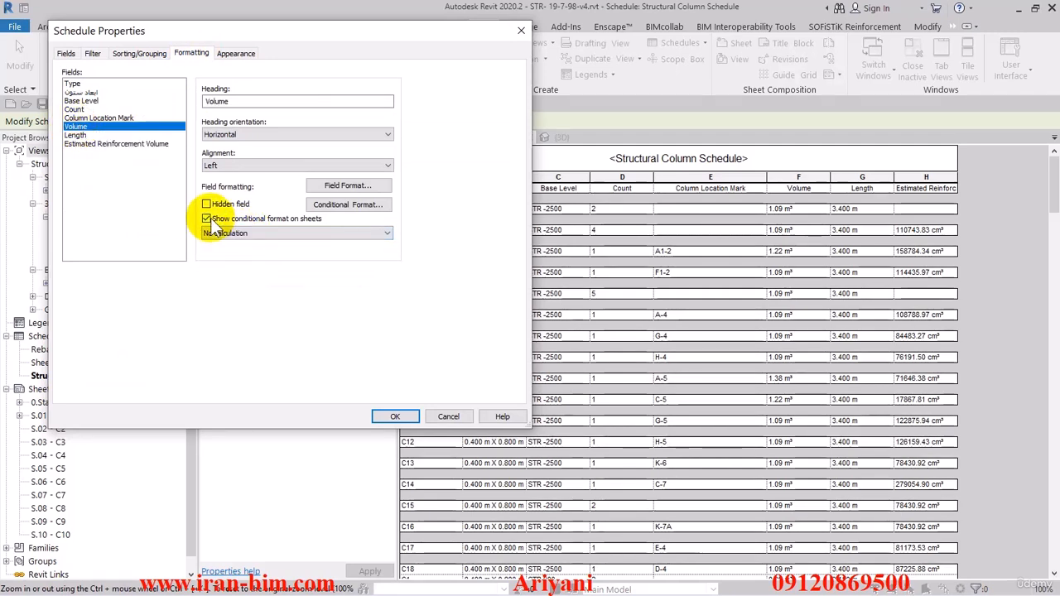
- Format the Volume and Count fields to calculate totals and apply the formatting to the schedule
click(248, 232)
click(232, 250)
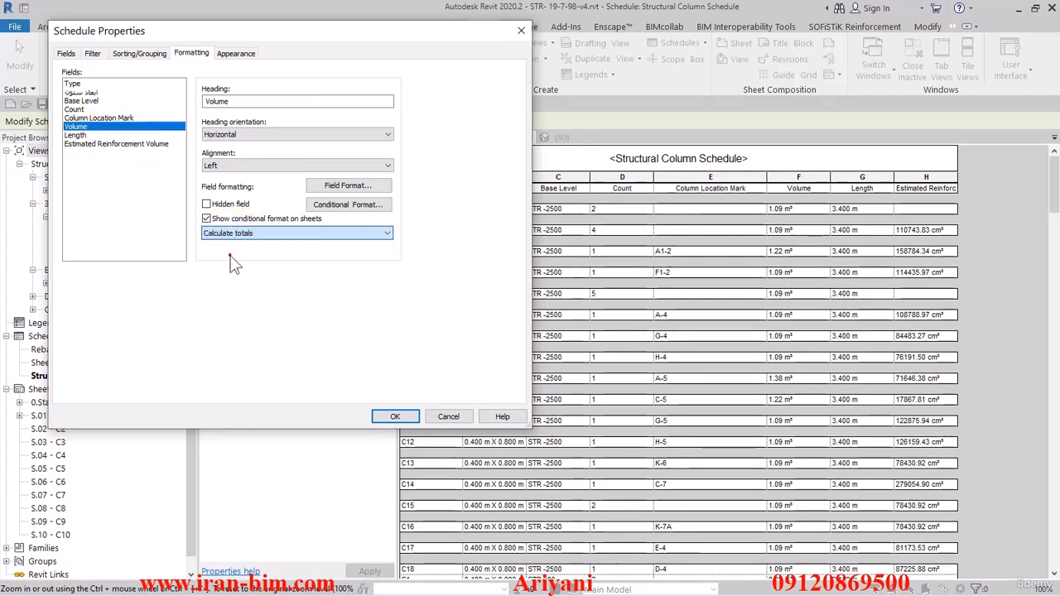
click(74, 109)
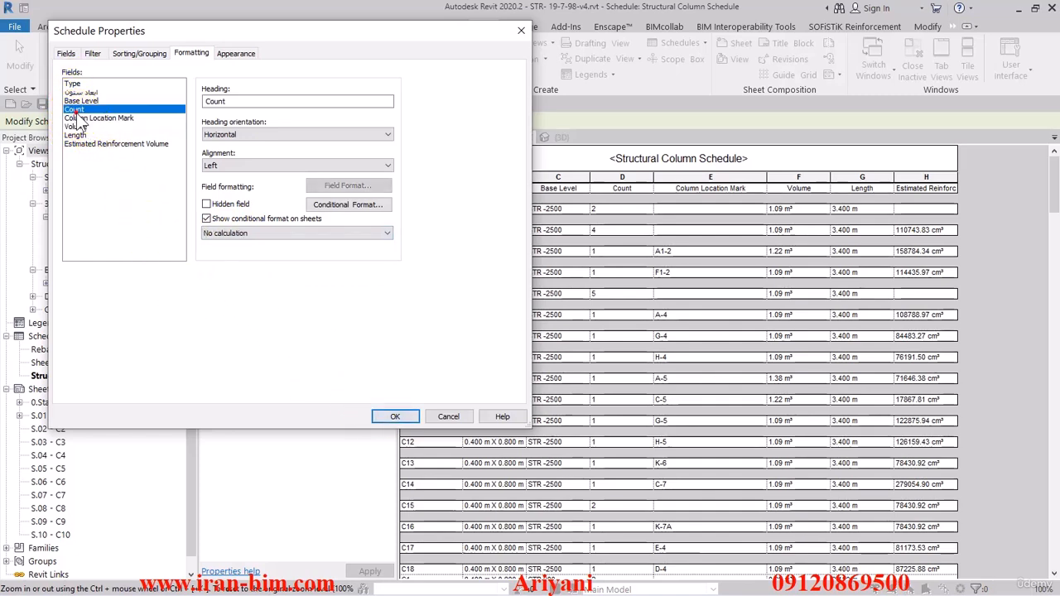
click(271, 234)
click(245, 254)
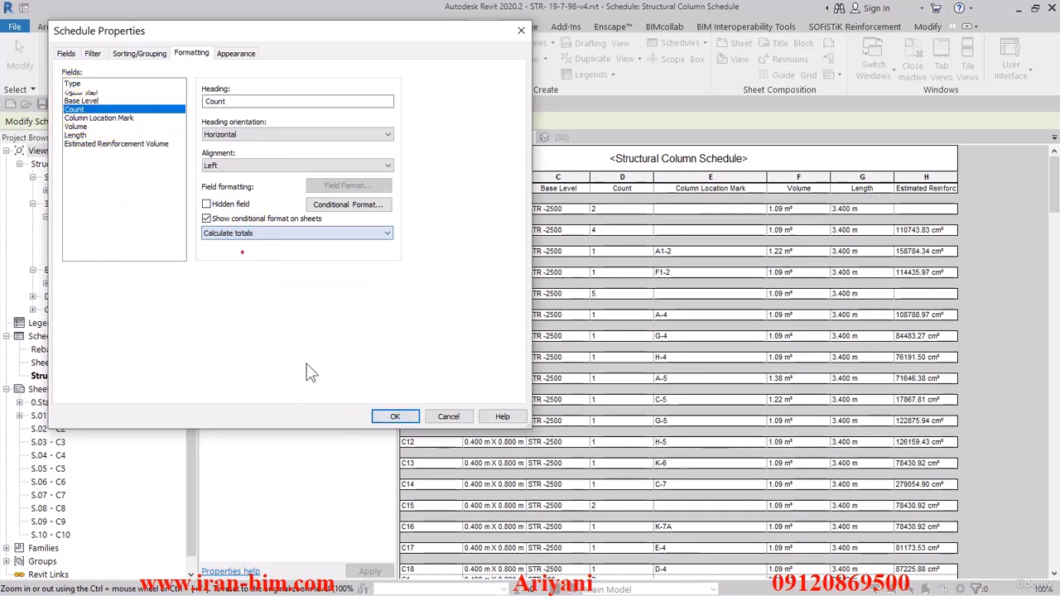
click(394, 416)
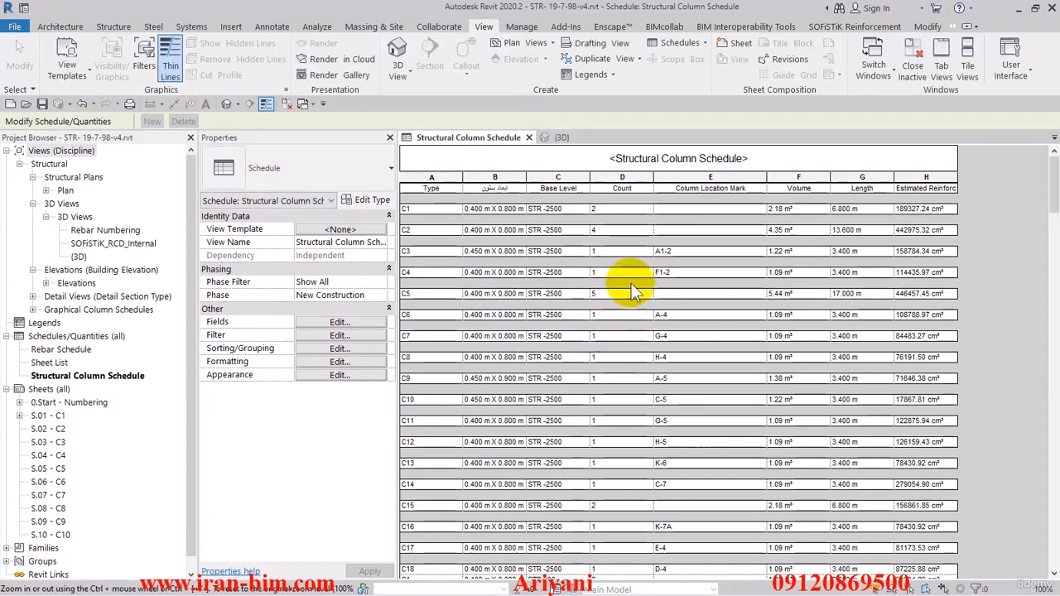
drag(1050, 182, 1022, 161)
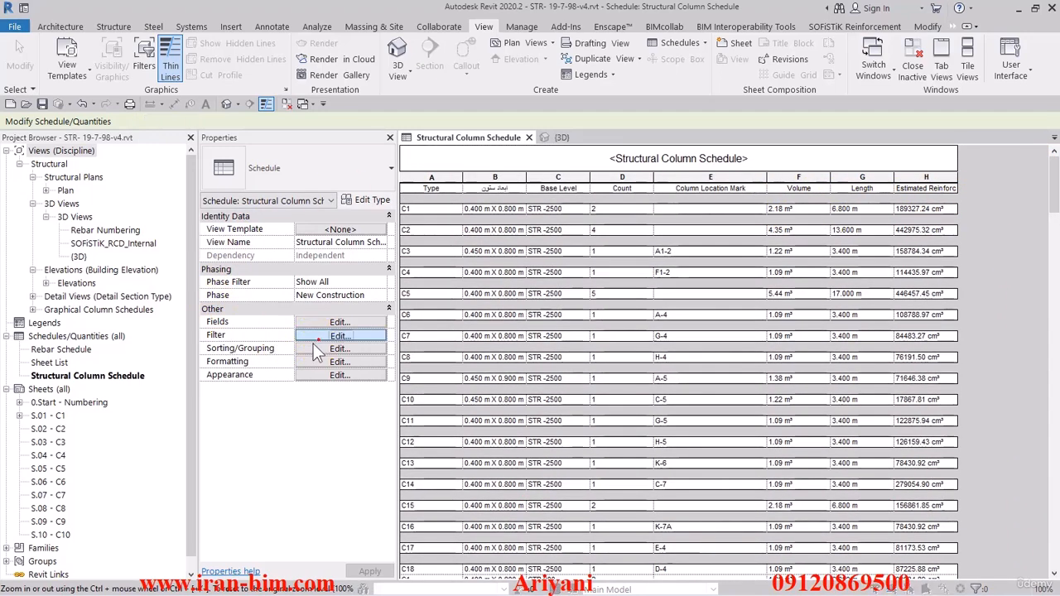
- Reorder the scheduled fields so that Length comes before Volume
click(339, 335)
click(65, 54)
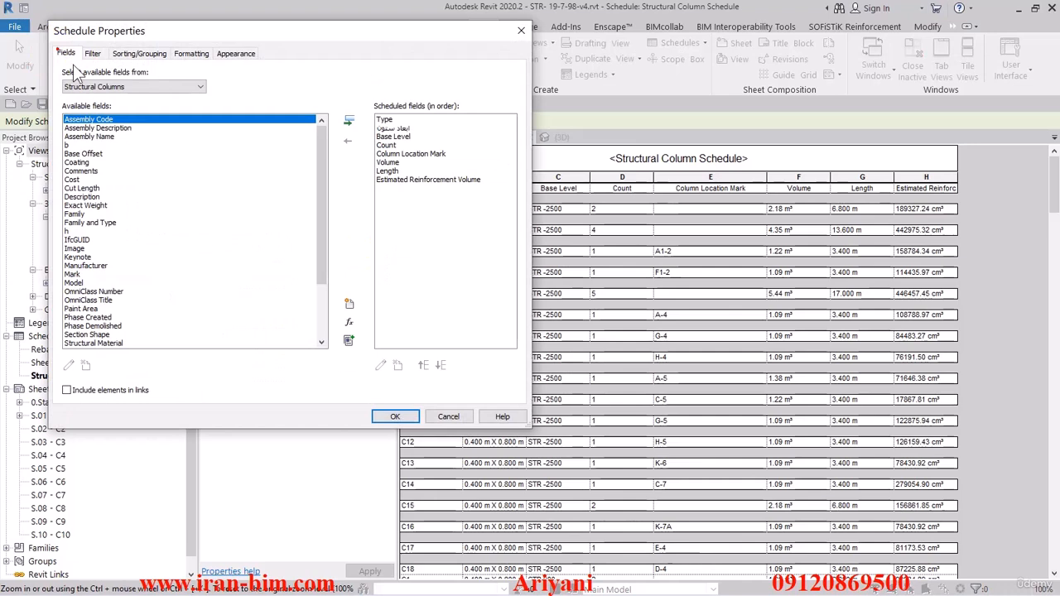
click(405, 170)
click(421, 365)
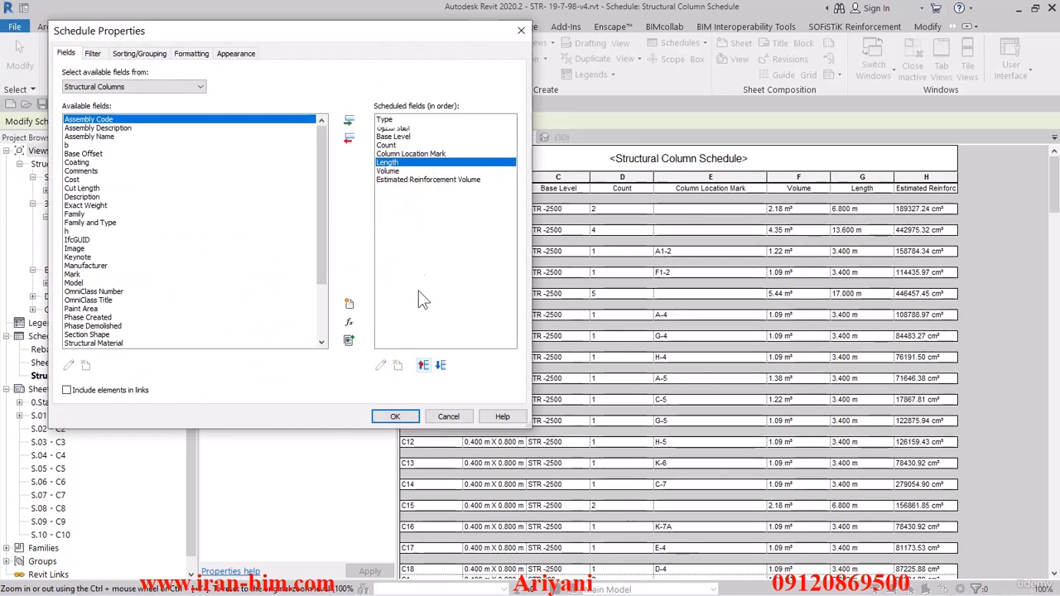
- Start a calculated value after Estimated Reinforcement Volume and name it "حجم خالص بتن"
click(386, 180)
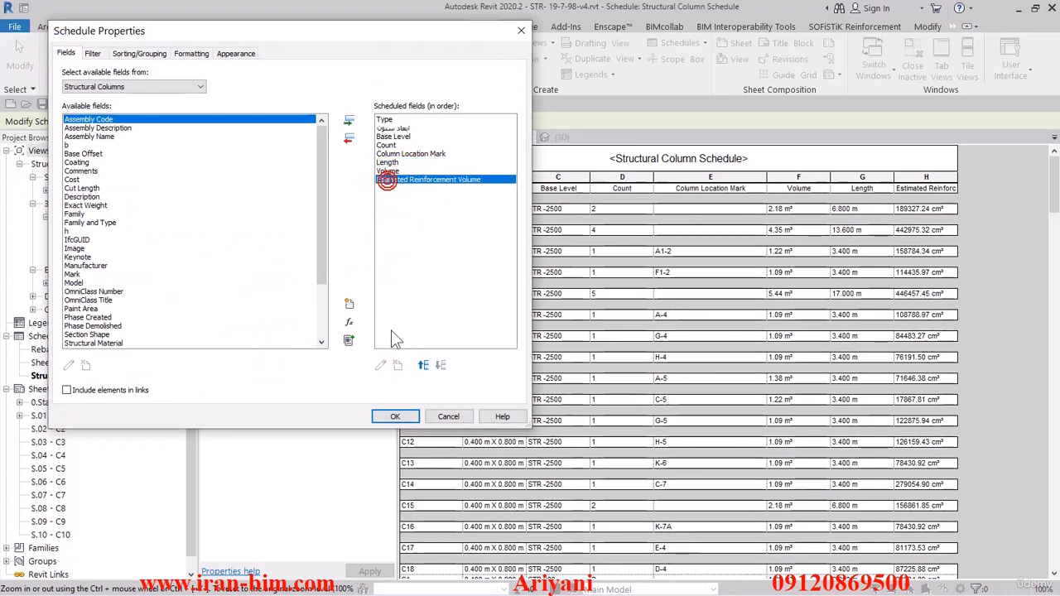
click(349, 322)
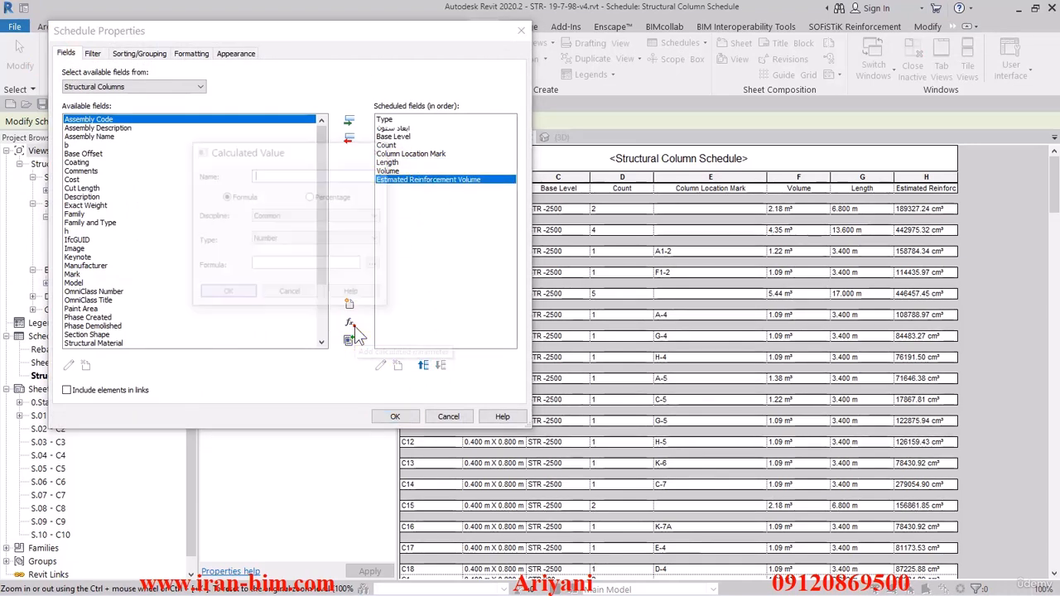
click(276, 174)
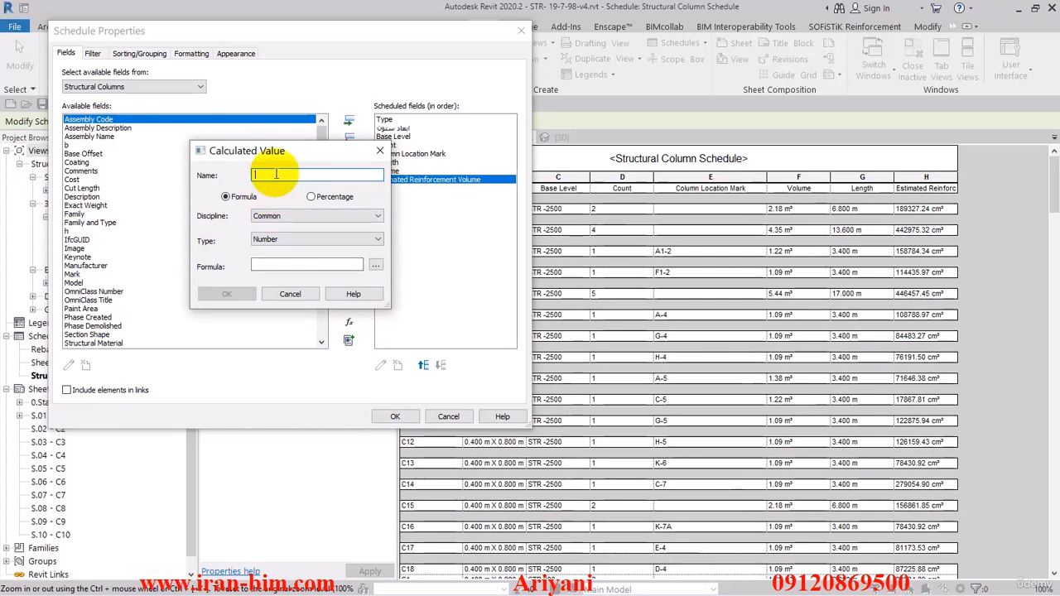
text(وزن خالص)
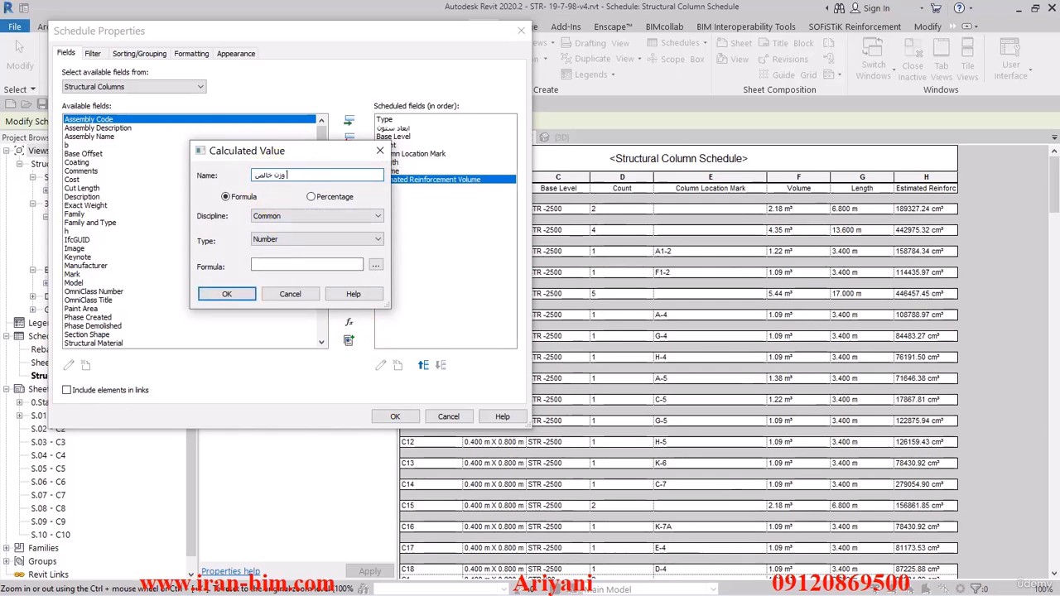
text( بتن)
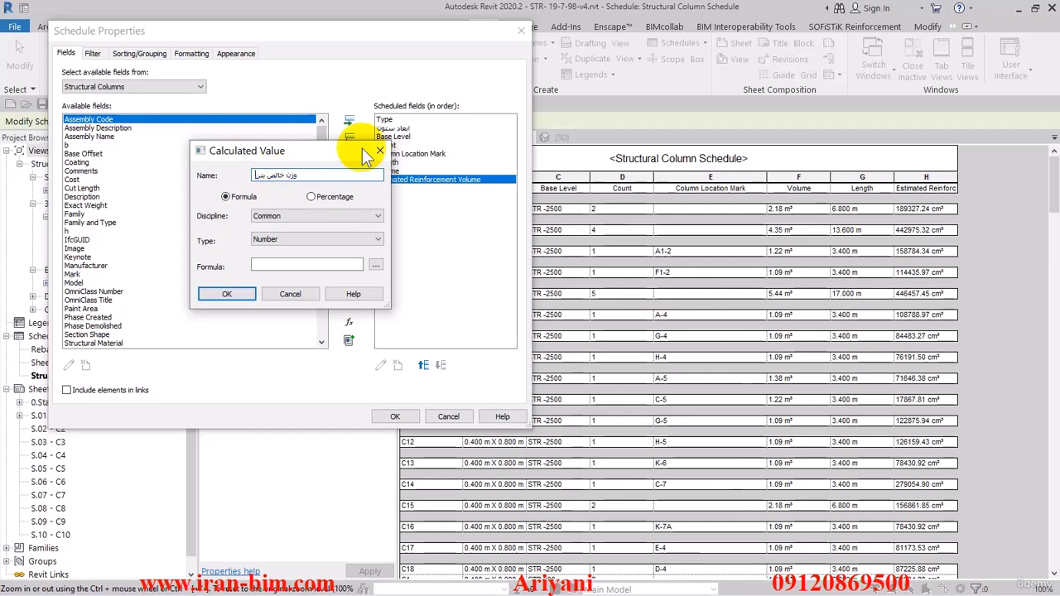
drag(306, 176, 243, 176)
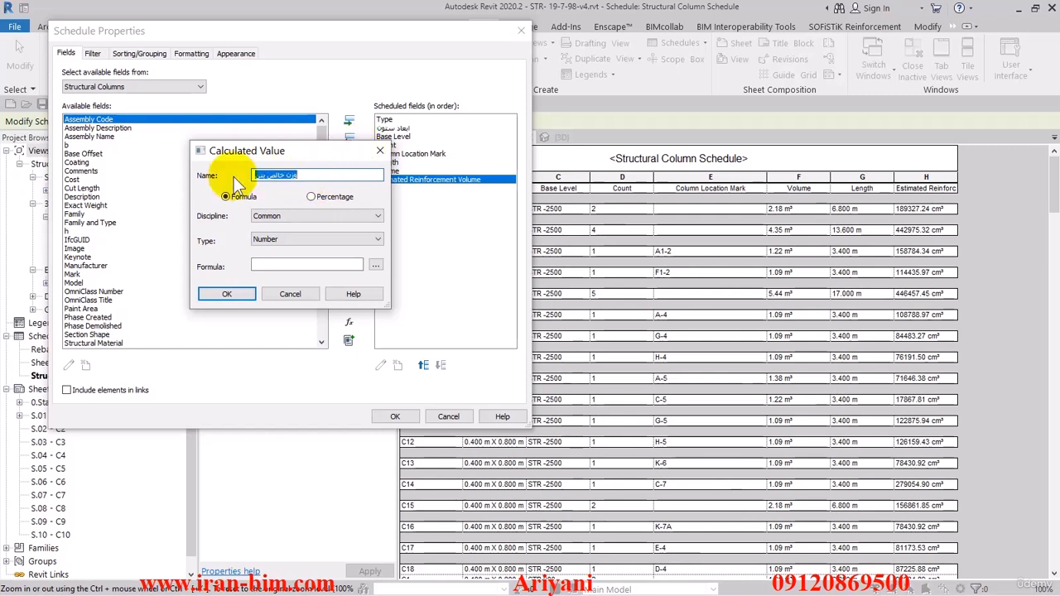
text(حجم خالص)
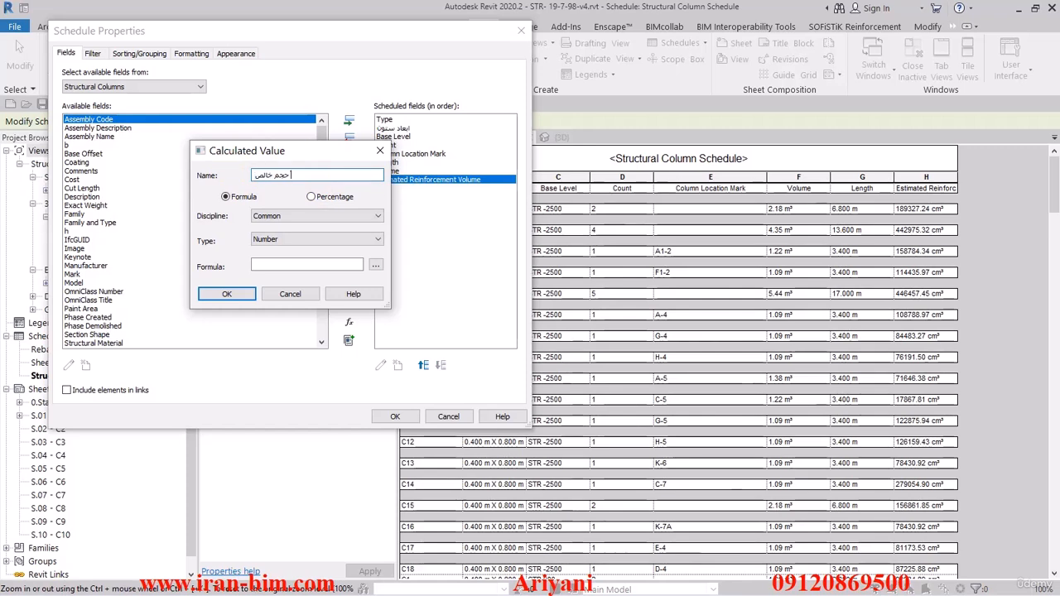
text( بتن)
click(237, 197)
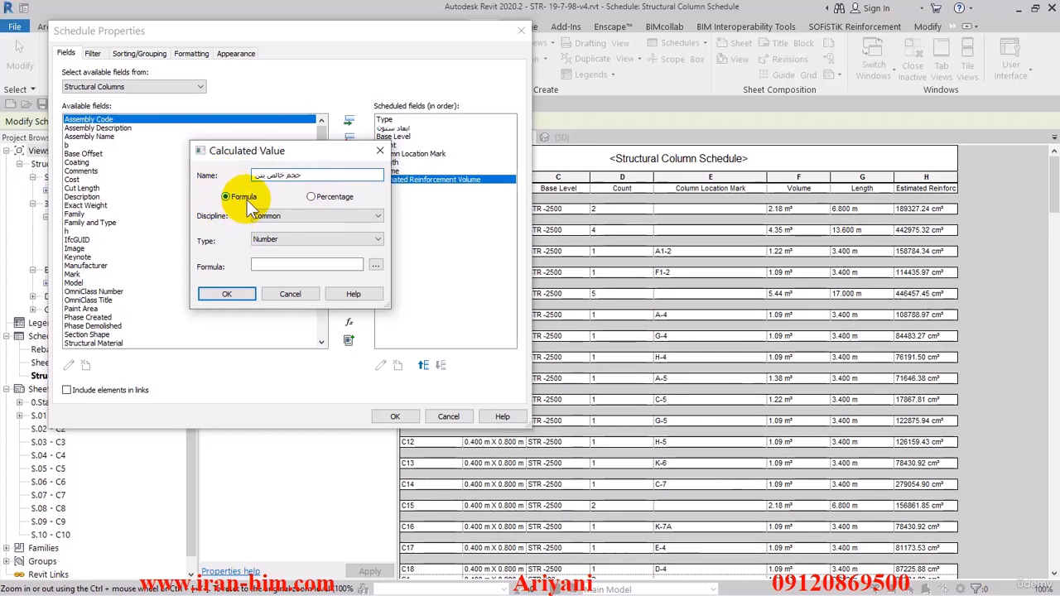
click(289, 217)
click(286, 236)
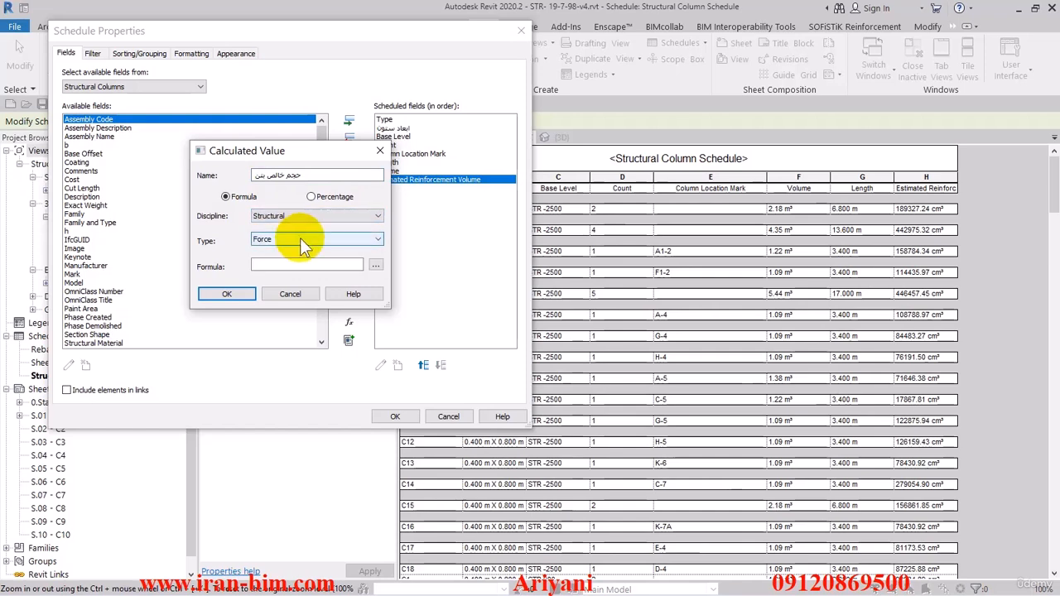
click(301, 238)
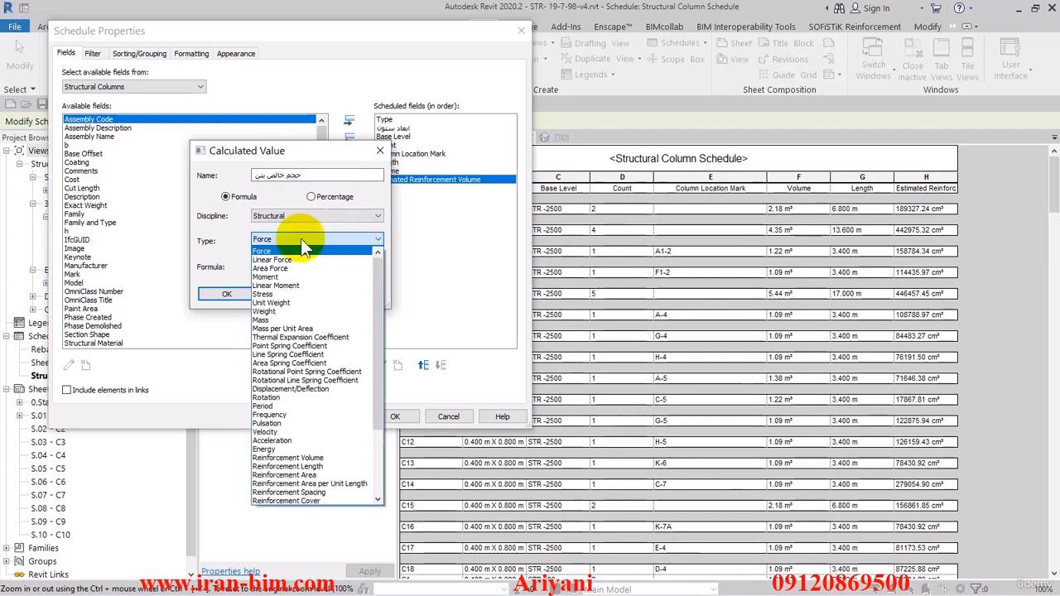
scroll(308, 319, down, 3)
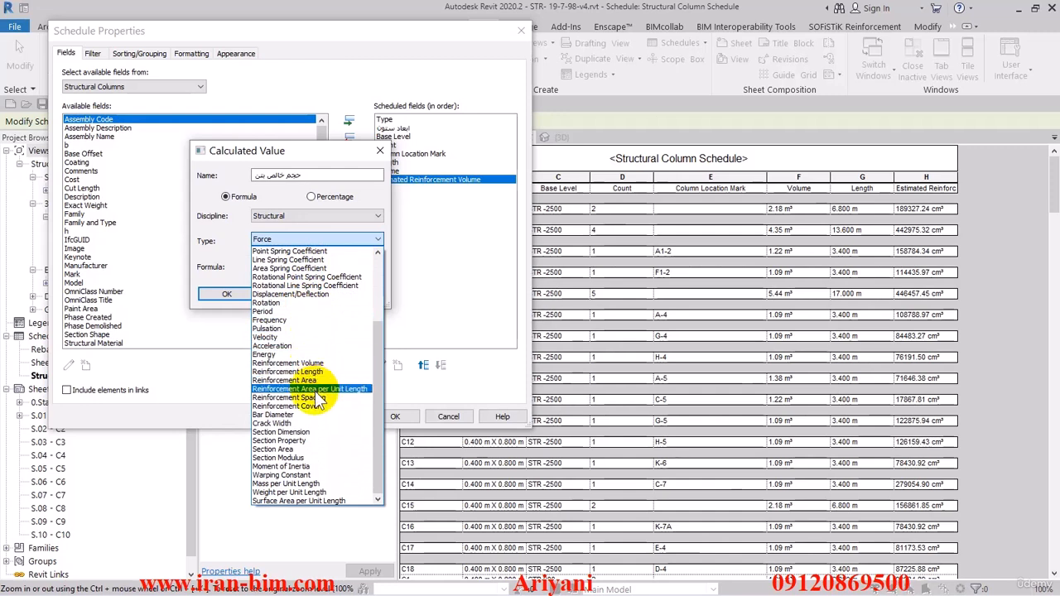
click(244, 199)
- Set the calculated value's discipline to Common and its type to Volume
click(288, 217)
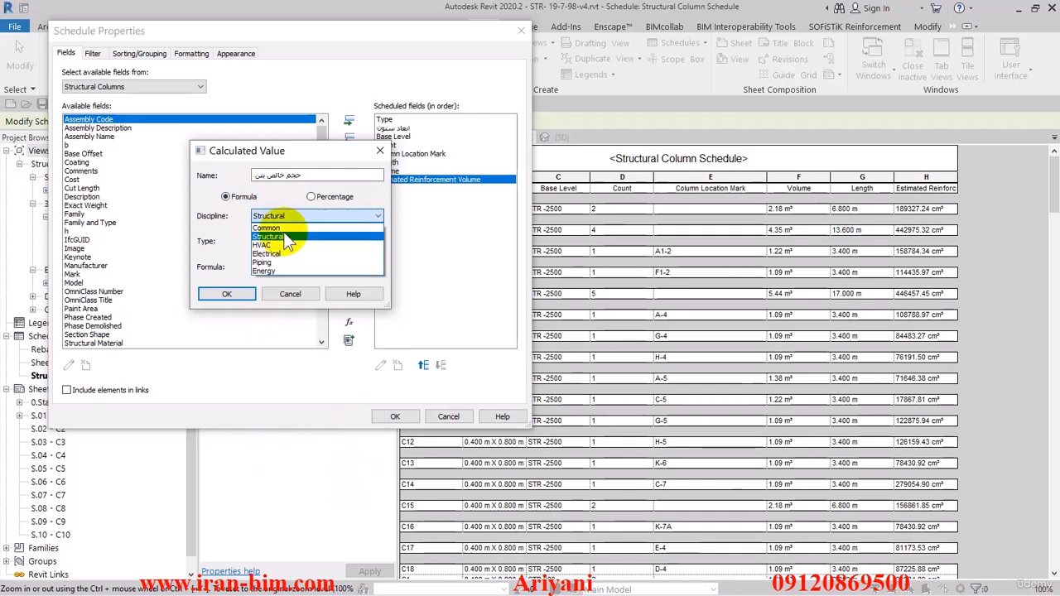
click(282, 228)
click(287, 240)
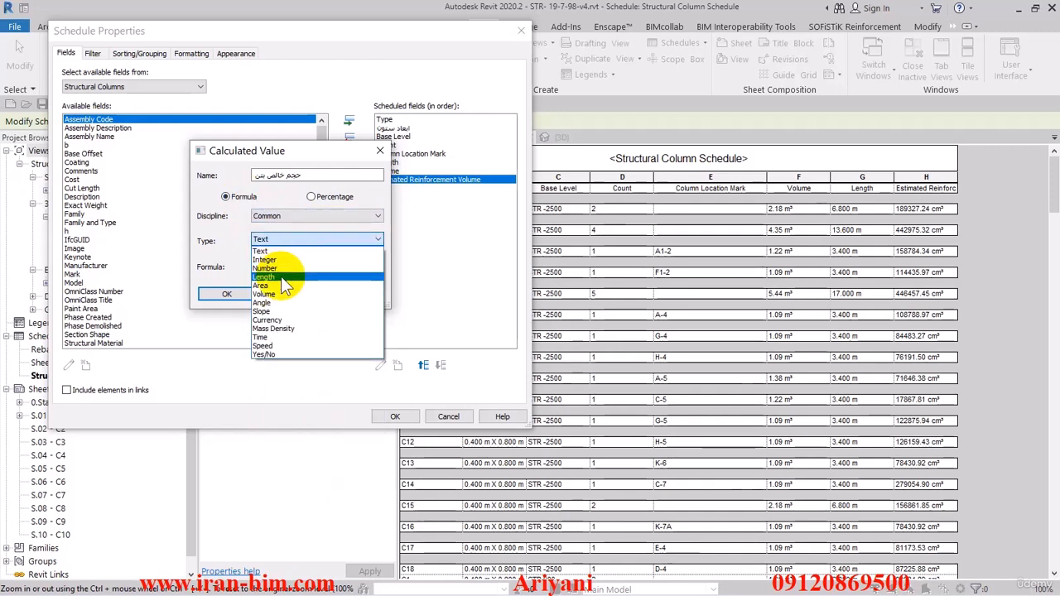
click(279, 294)
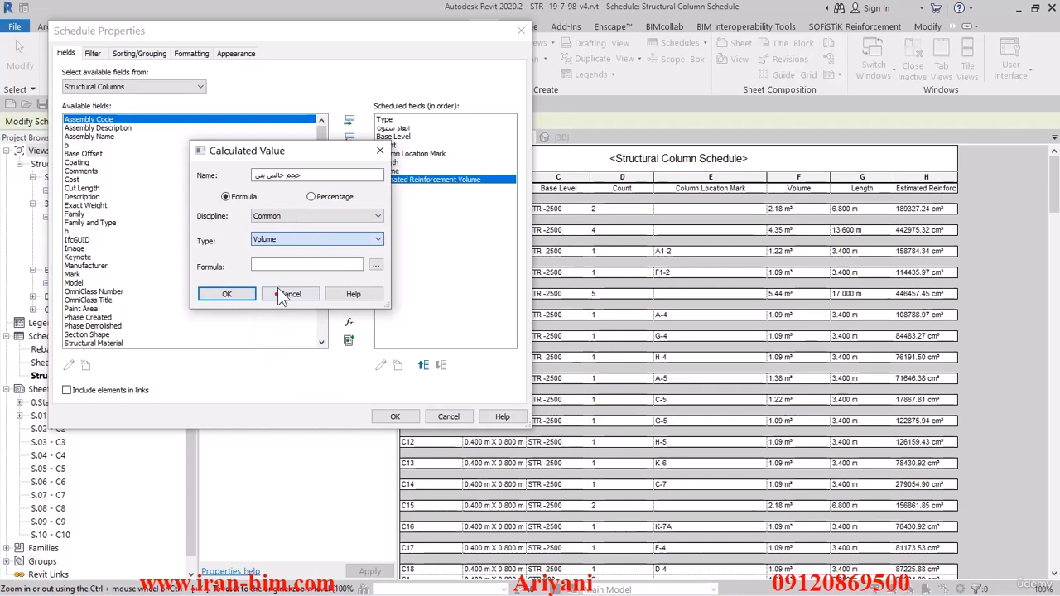
- Define the formula as Volume minus Estimated Reinforcement Volume and add the calculated field to the schedule
click(376, 266)
click(240, 191)
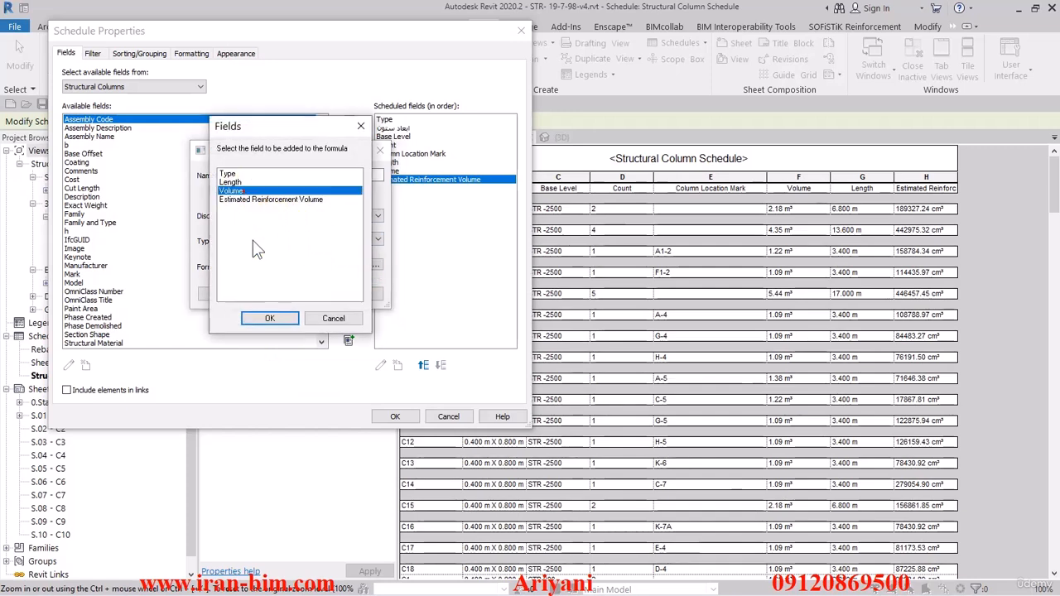
click(270, 318)
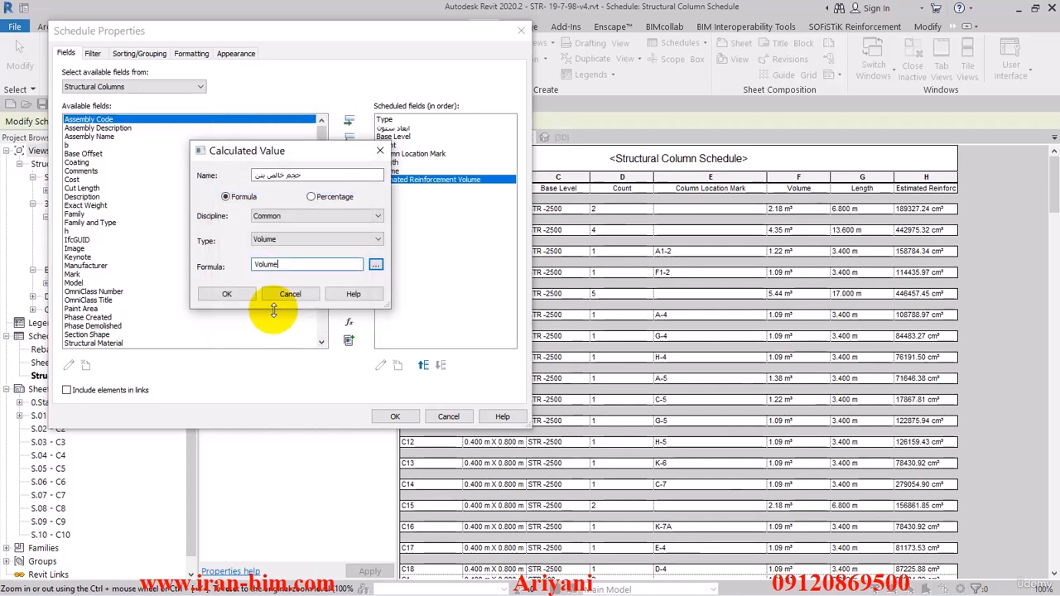
click(375, 265)
click(251, 200)
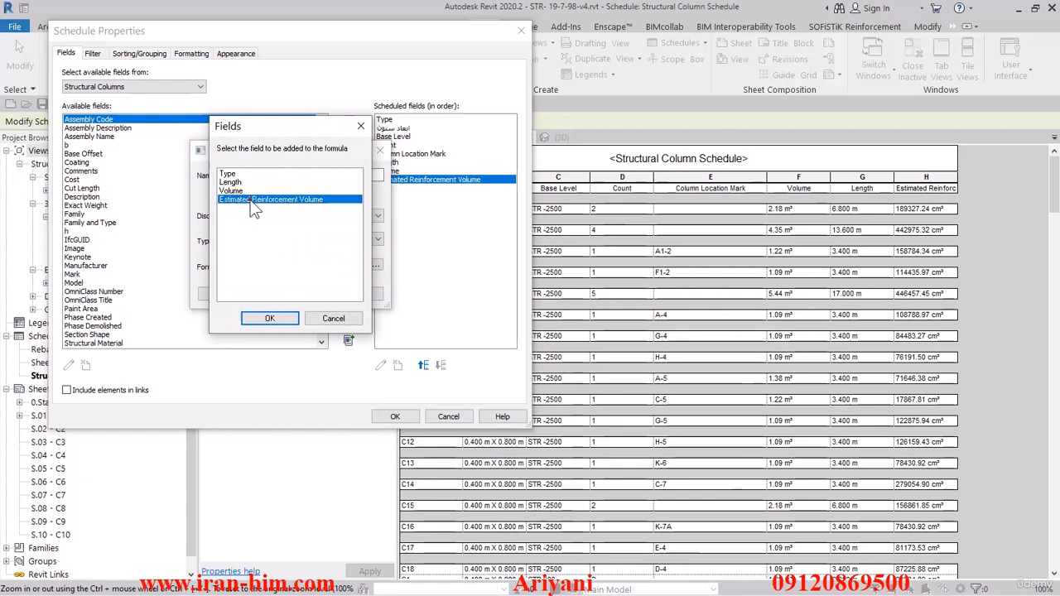
click(269, 318)
click(227, 293)
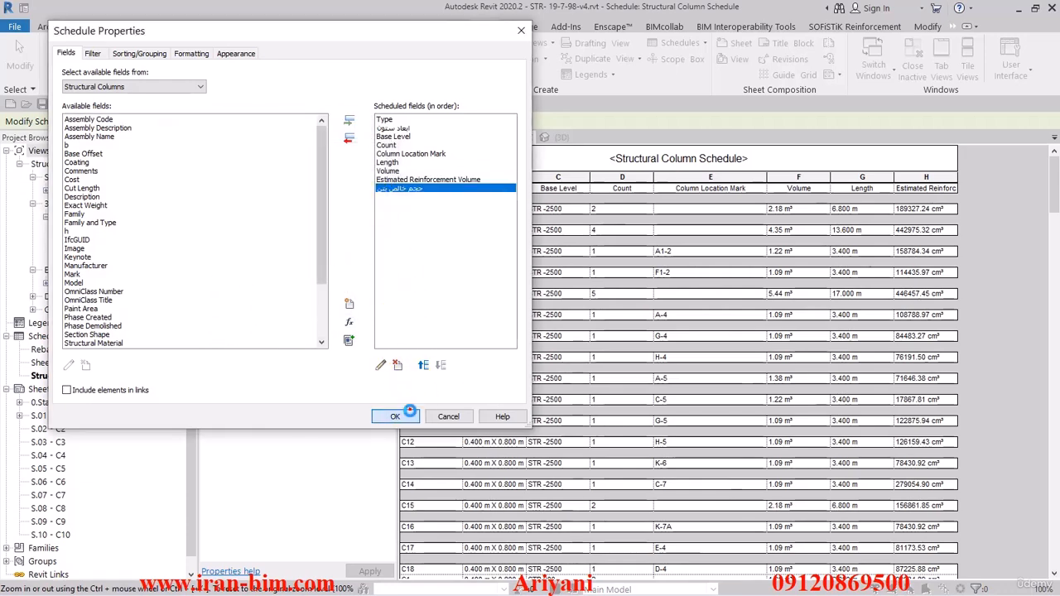
click(396, 415)
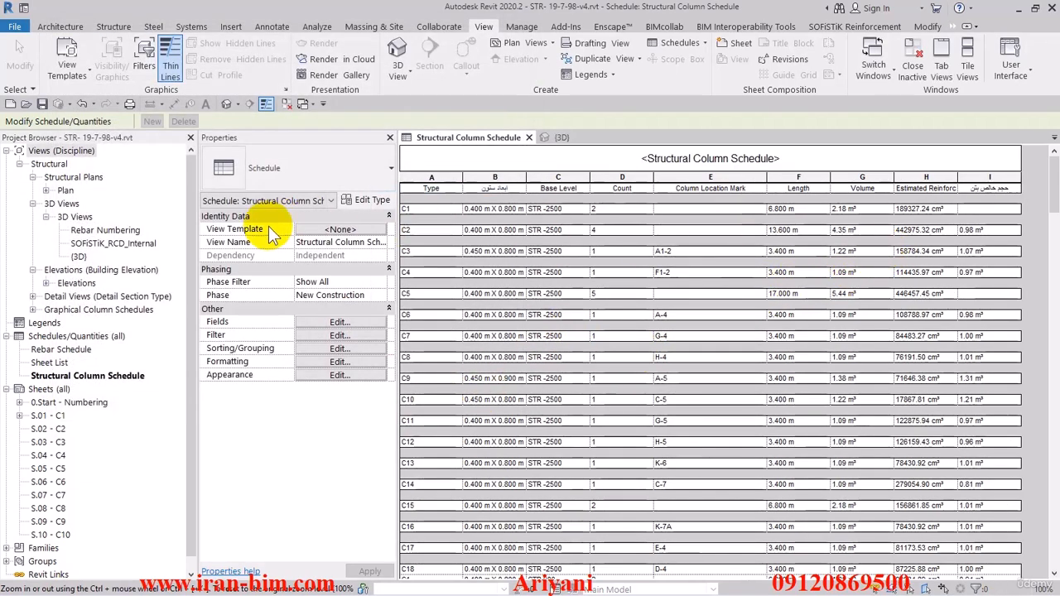
- Format the "حجم خالص بتن" field to calculate totals and apply it to the schedule
click(340, 361)
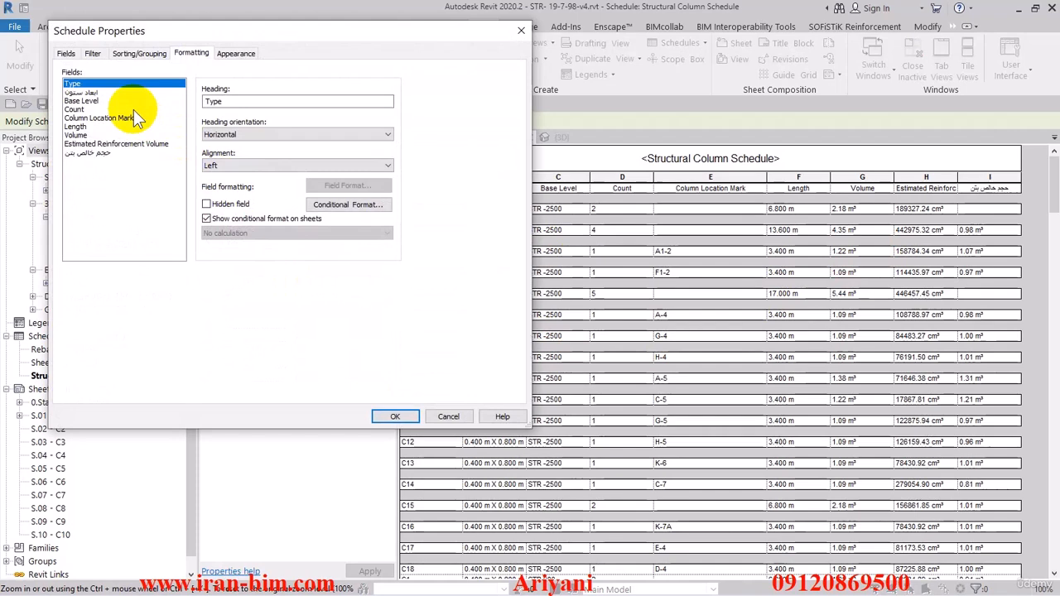
click(87, 153)
click(232, 233)
click(235, 253)
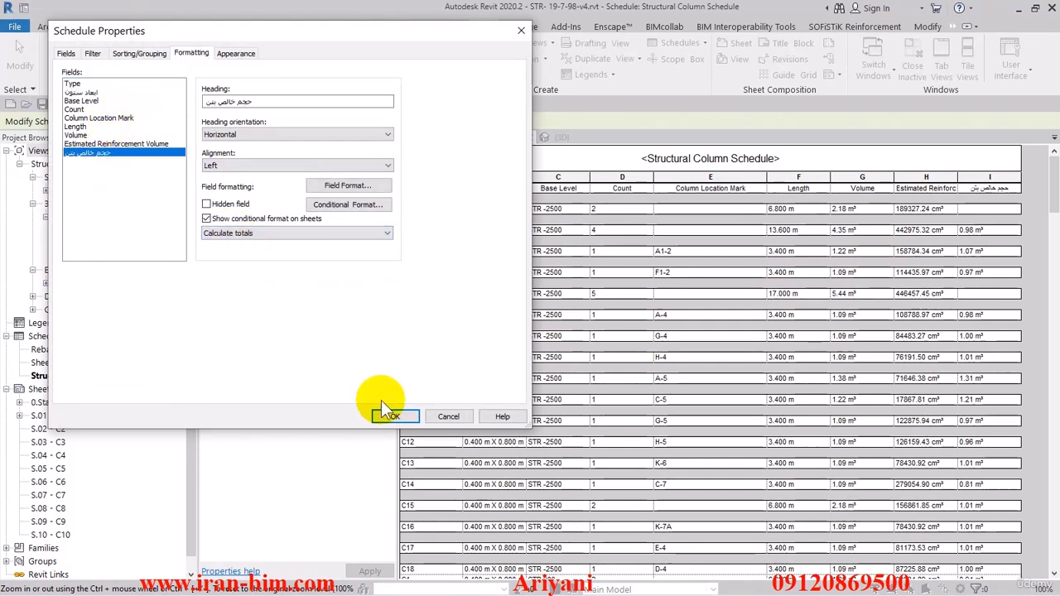
click(394, 416)
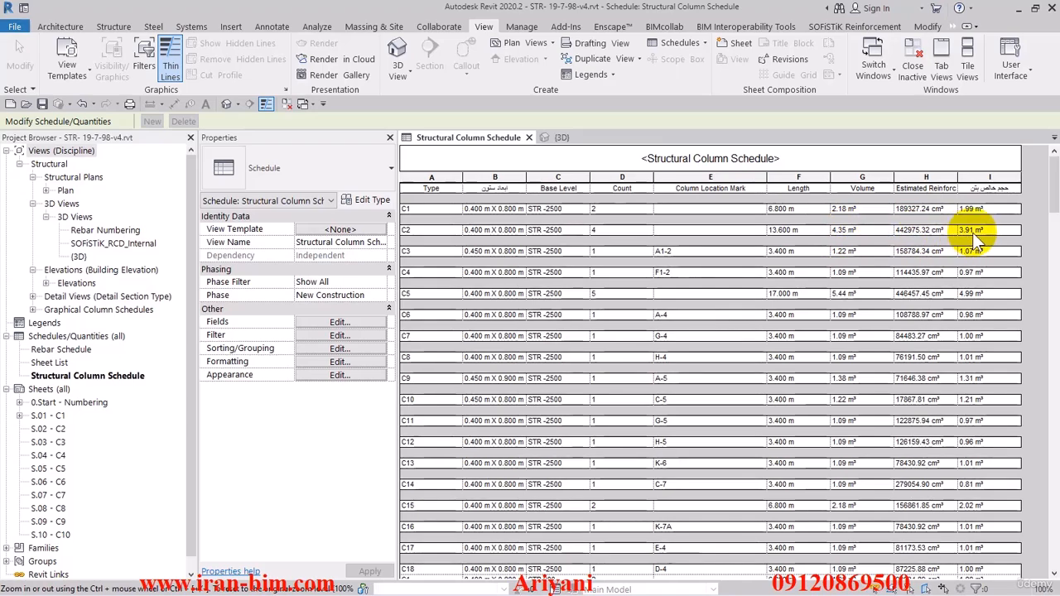
- Set all schedule fields together to horizontal heading orientation and Center alignment
drag(1051, 202, 1048, 551)
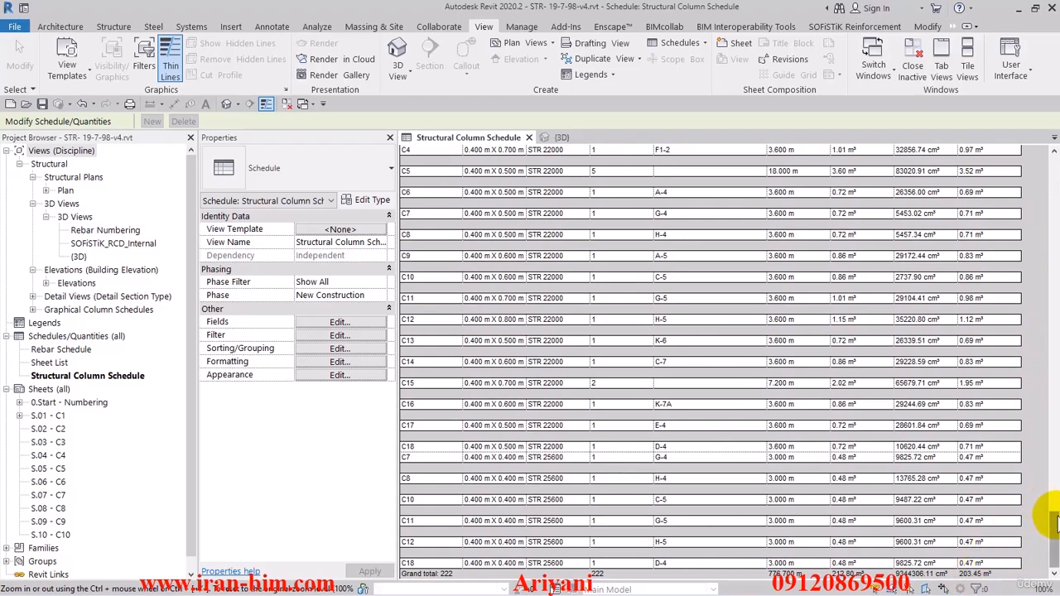
drag(1048, 509, 1045, 143)
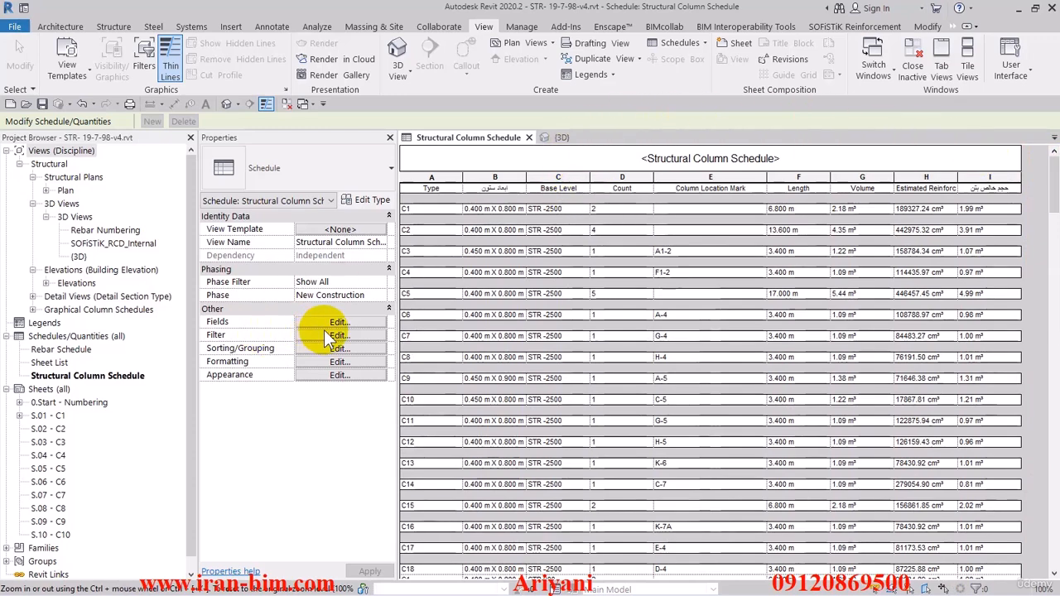
click(329, 351)
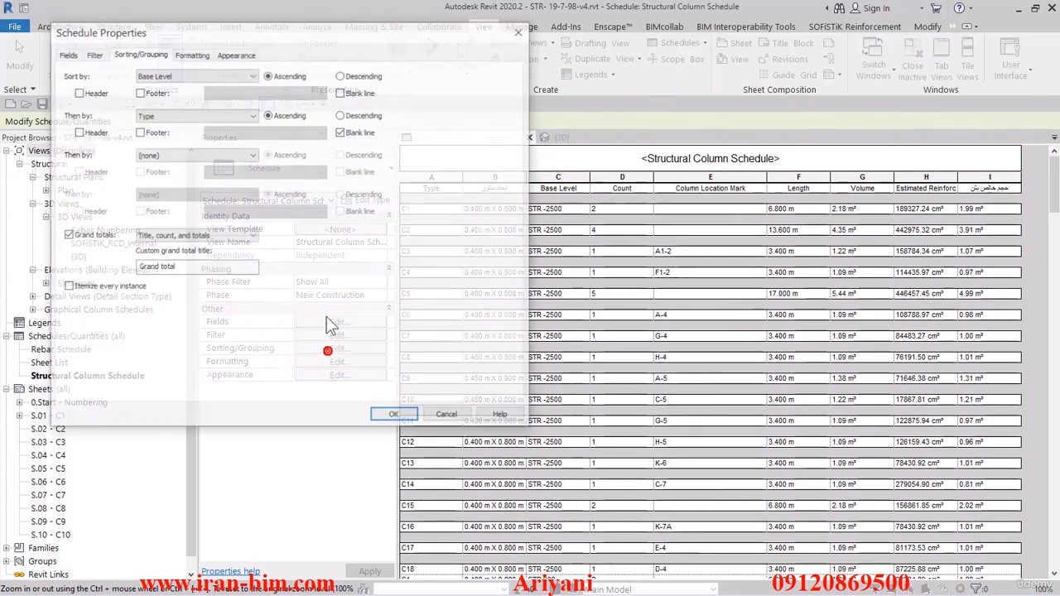
click(179, 55)
drag(206, 34, 312, 37)
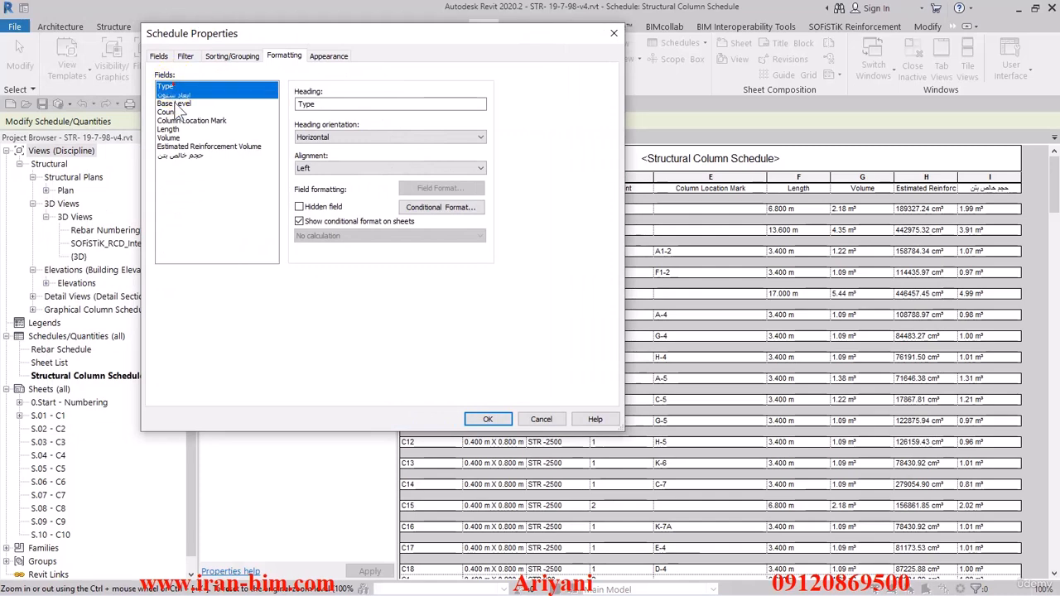
shift+click(176, 155)
click(329, 137)
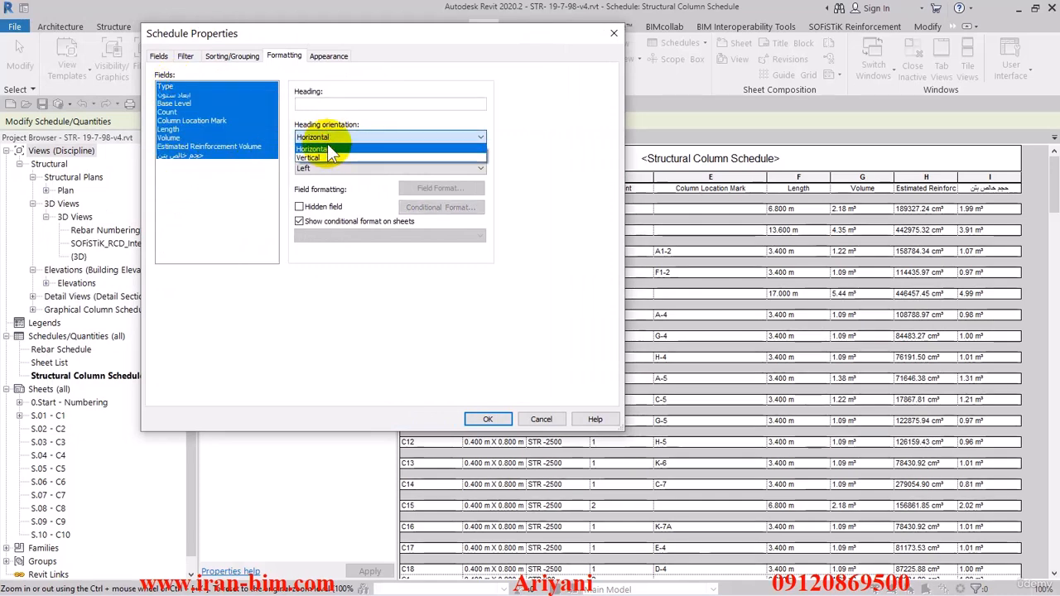
click(327, 148)
click(327, 168)
click(317, 186)
click(221, 204)
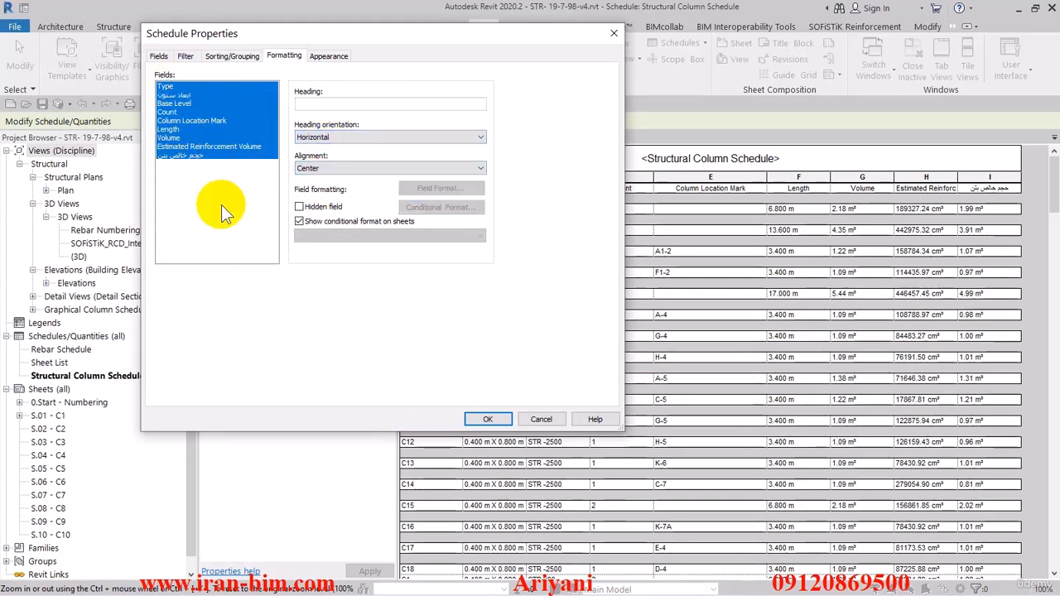
- Change the Type field's heading to "تیپ ستون"
click(170, 137)
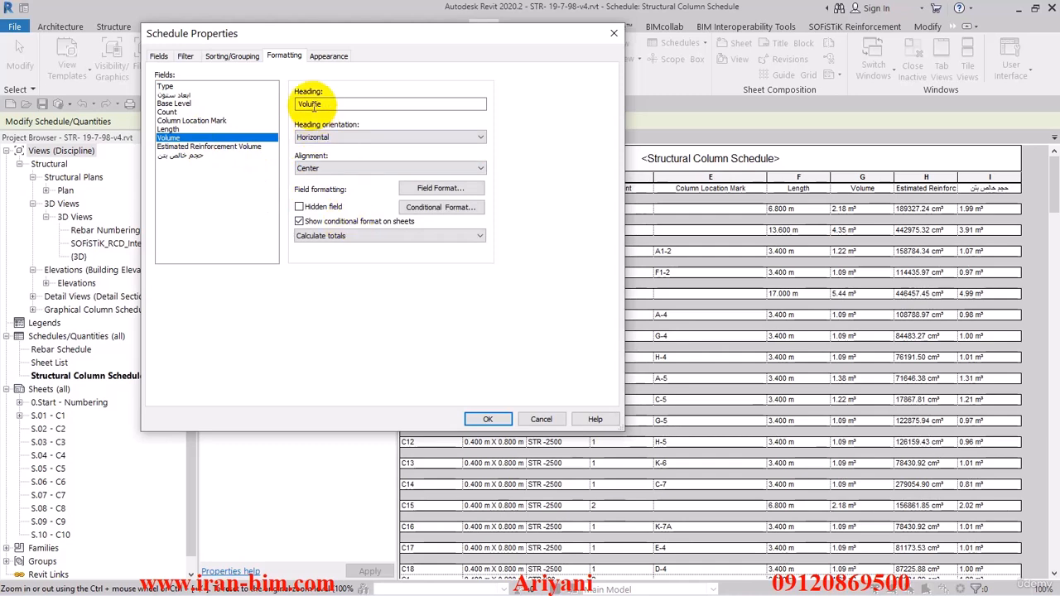
click(164, 86)
double_click(334, 105)
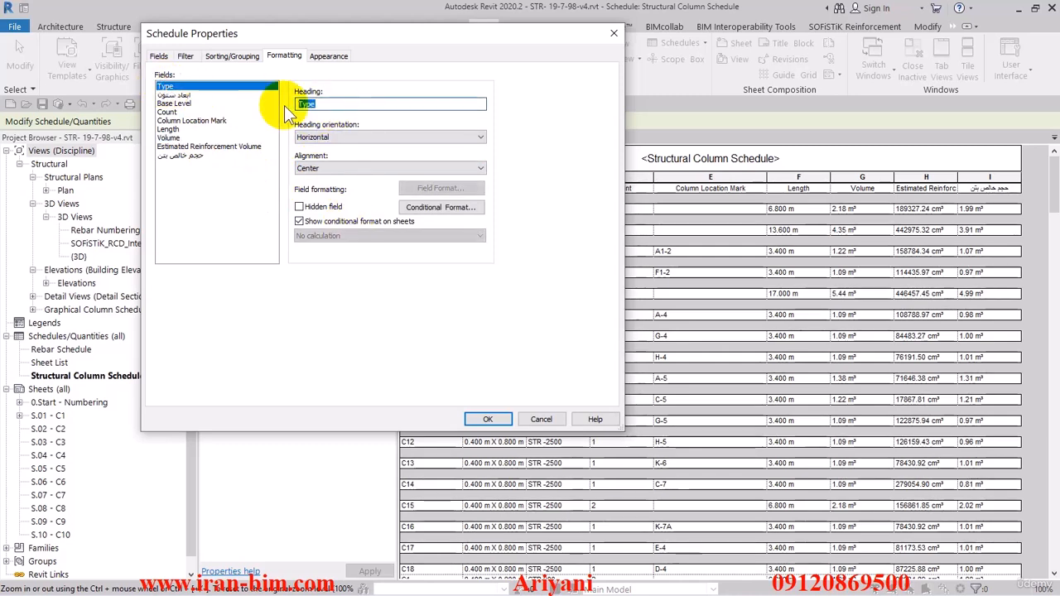
text(jdl)
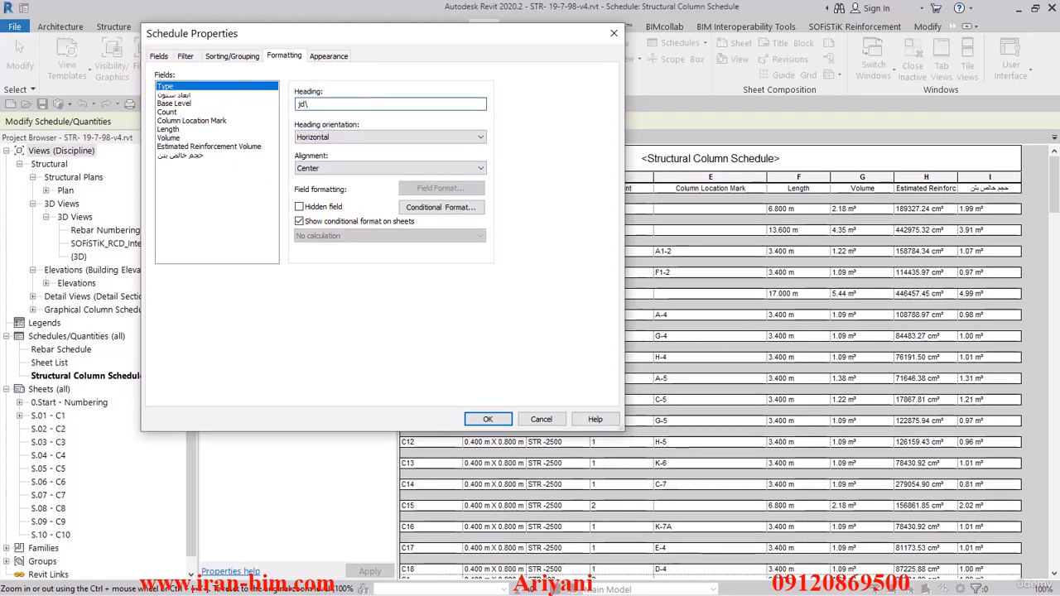
text(تیپ ستو)
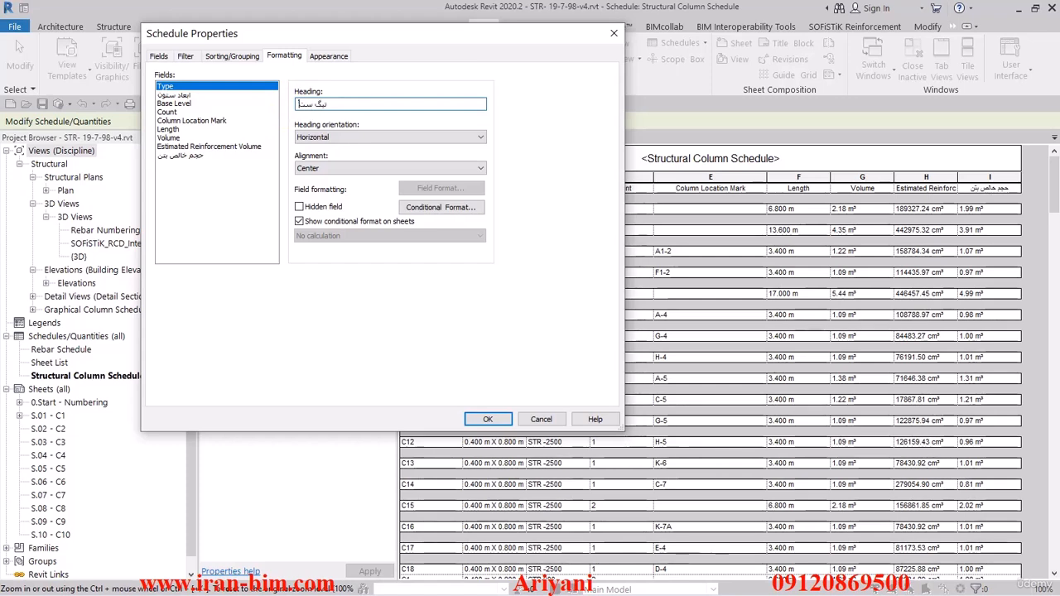
key(BackSpace)
key(BackSpace)
key(BackSpace)
key(BackSpace)
key(BackSpace)
key(BackSpace)
key(BackSpace)
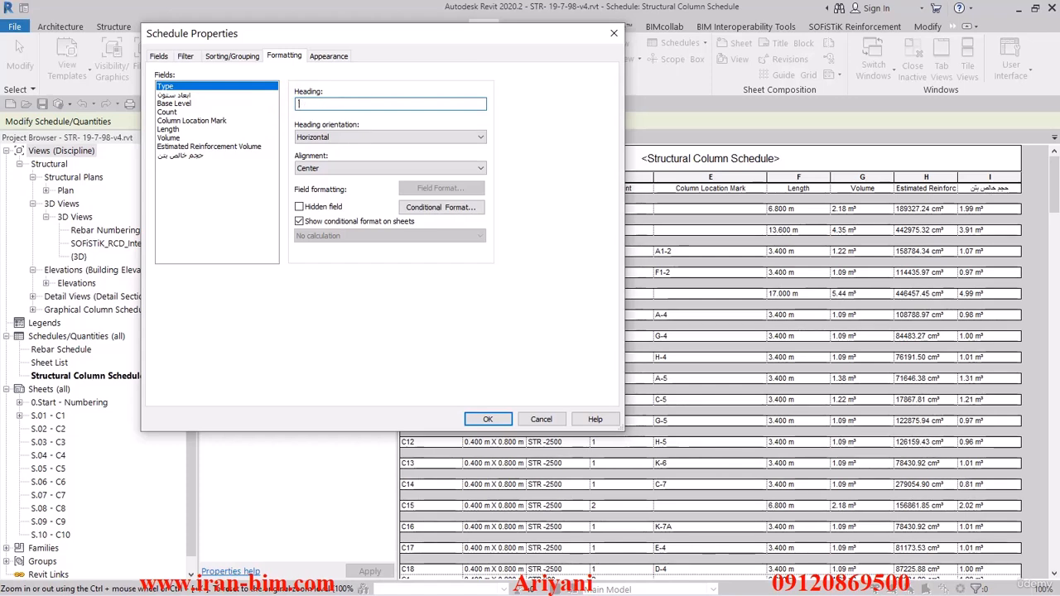
text(تیپ ستون)
- Change the Base Level field's heading to "کد زیر ستون"
click(192, 106)
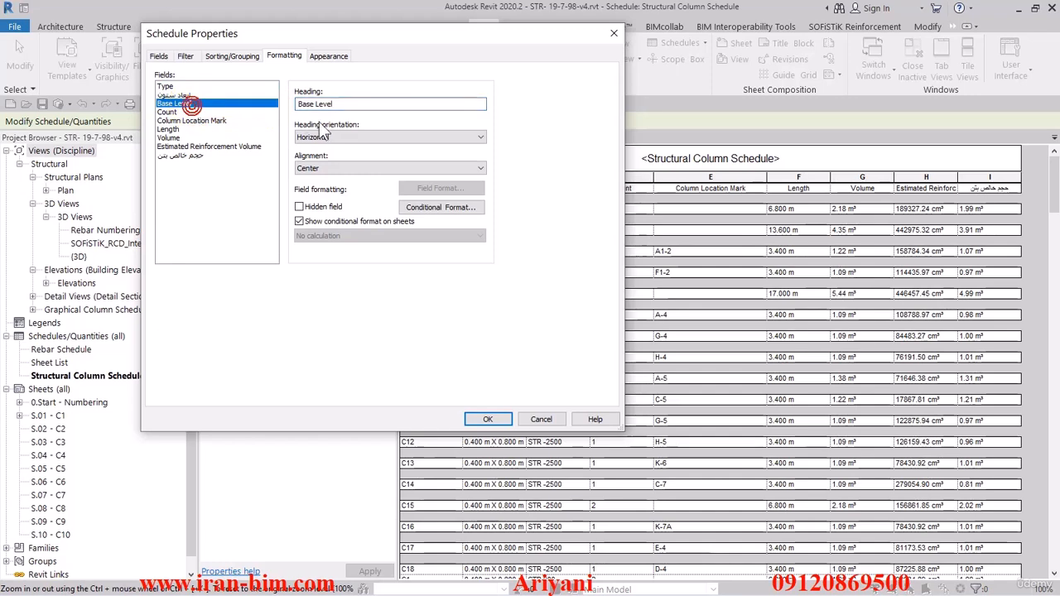
drag(364, 104, 287, 106)
key(BackSpace)
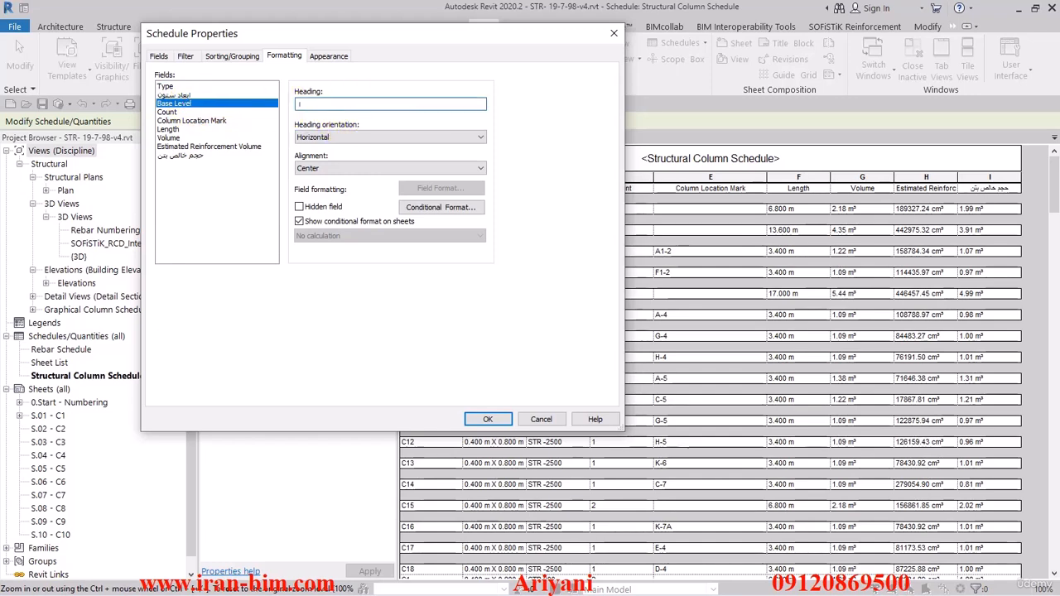
text(کد زیر ستون)
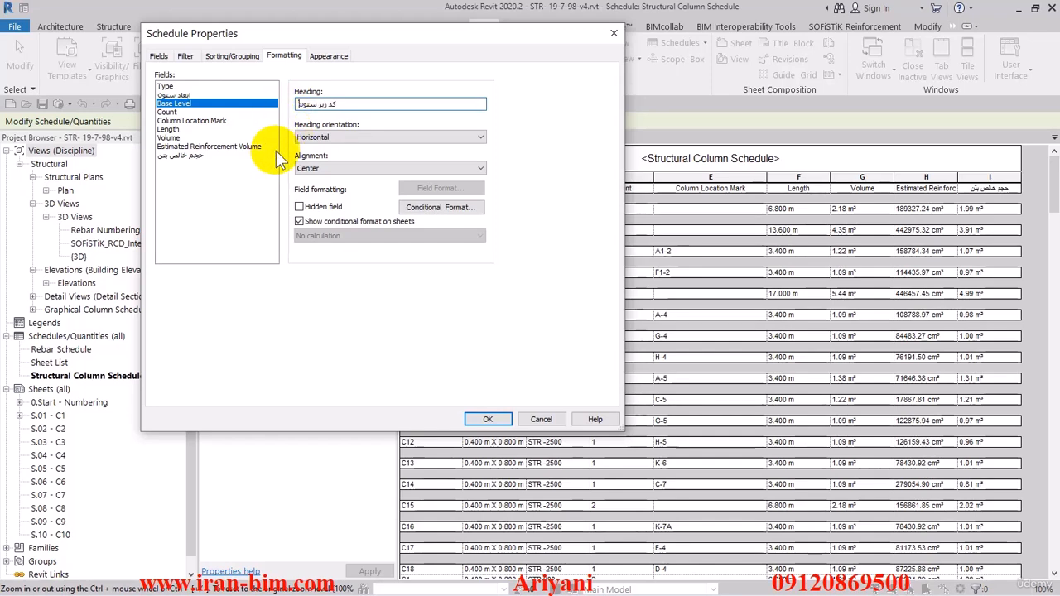
click(176, 113)
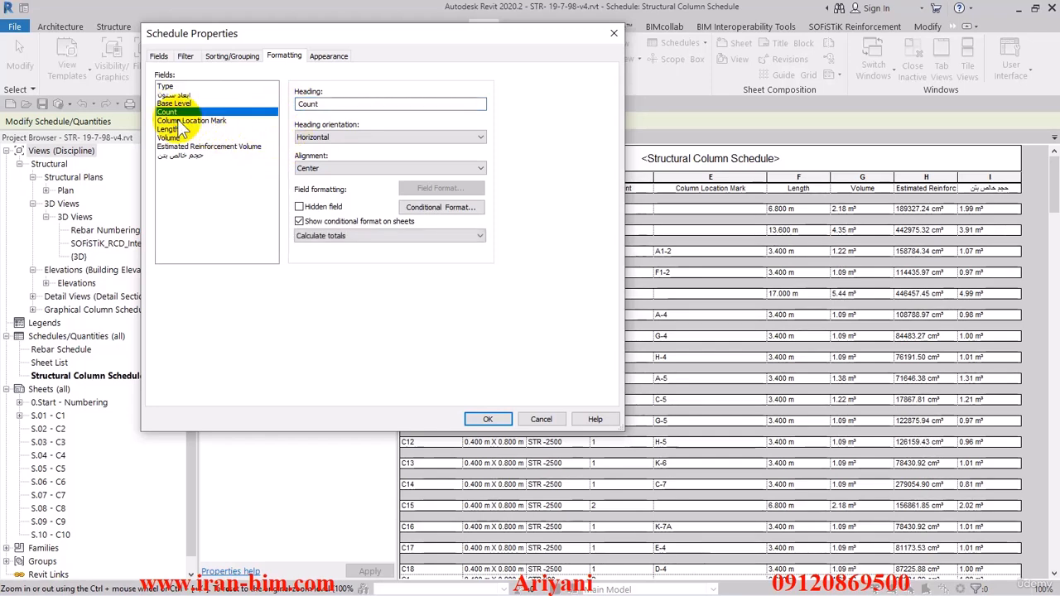
click(183, 104)
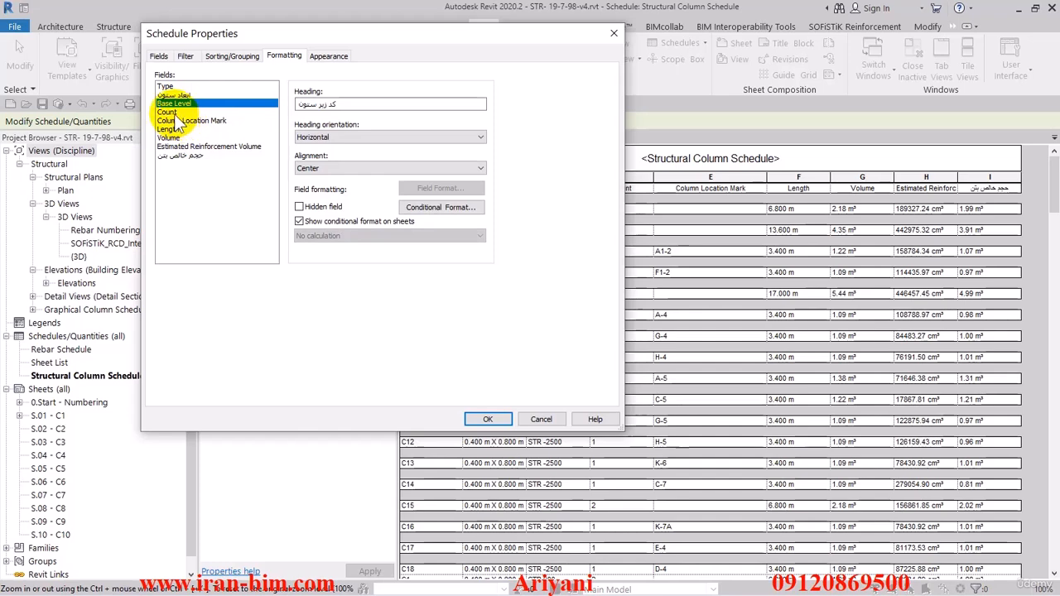
- Replace the Count field's English heading with a Persian one
click(174, 113)
double_click(361, 104)
text(تعا)
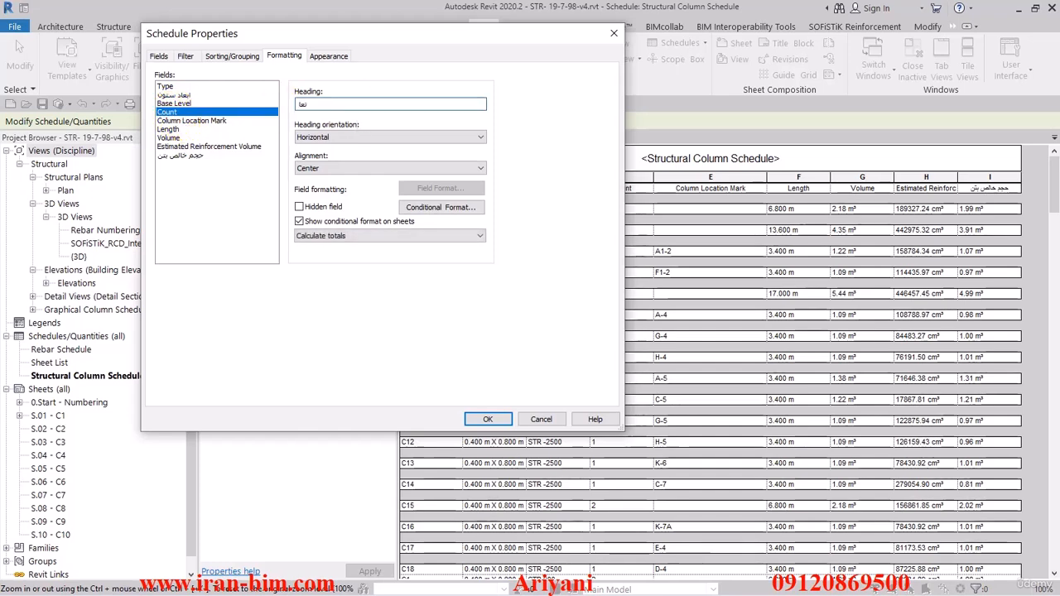
key(BackSpace)
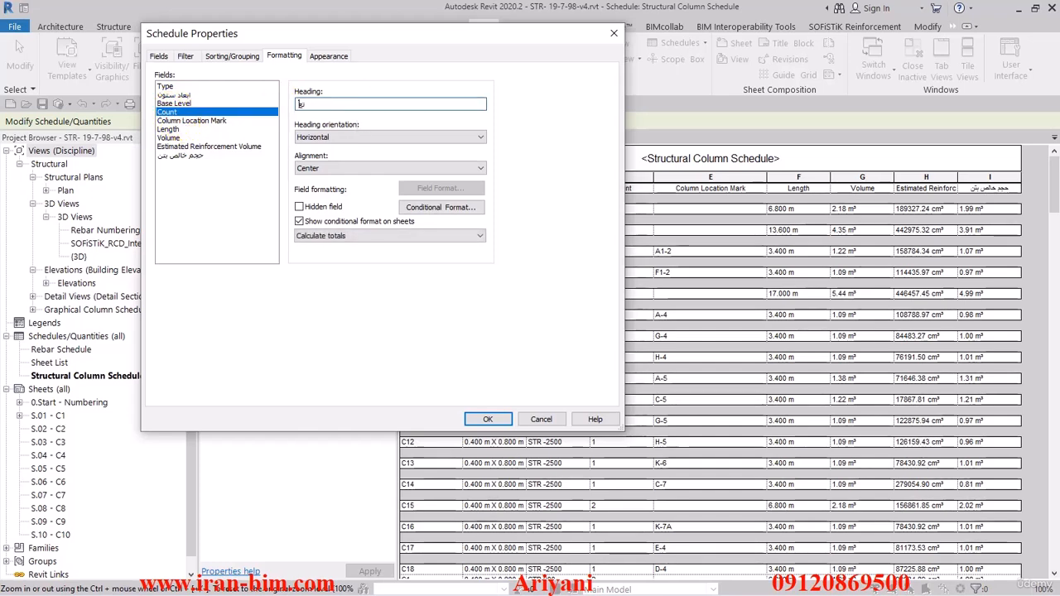
- Change the Column Location Mark field's heading to "موقعیت"
click(248, 121)
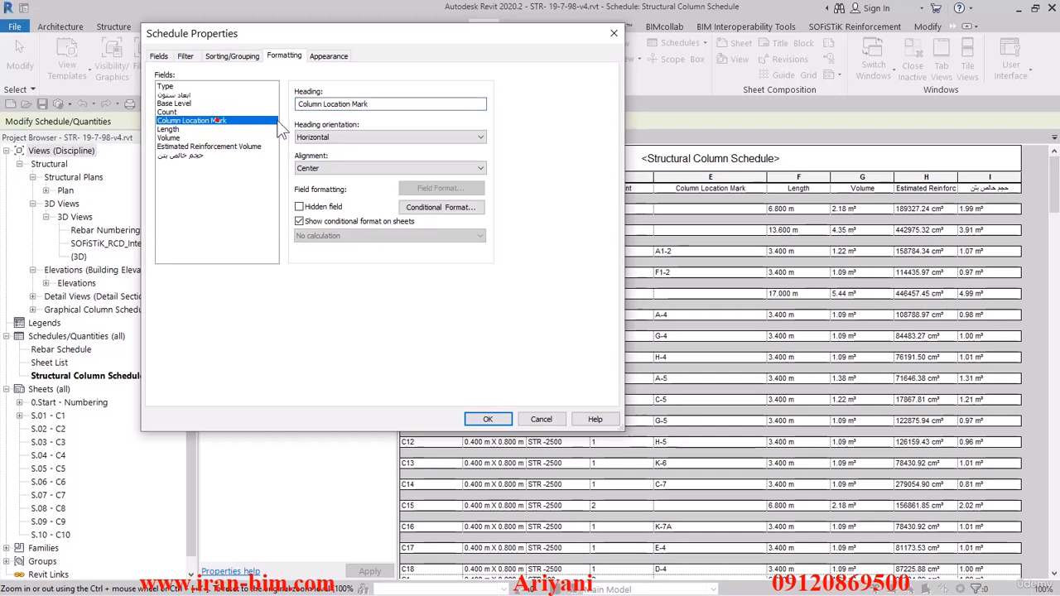
double_click(380, 103)
text(موق)
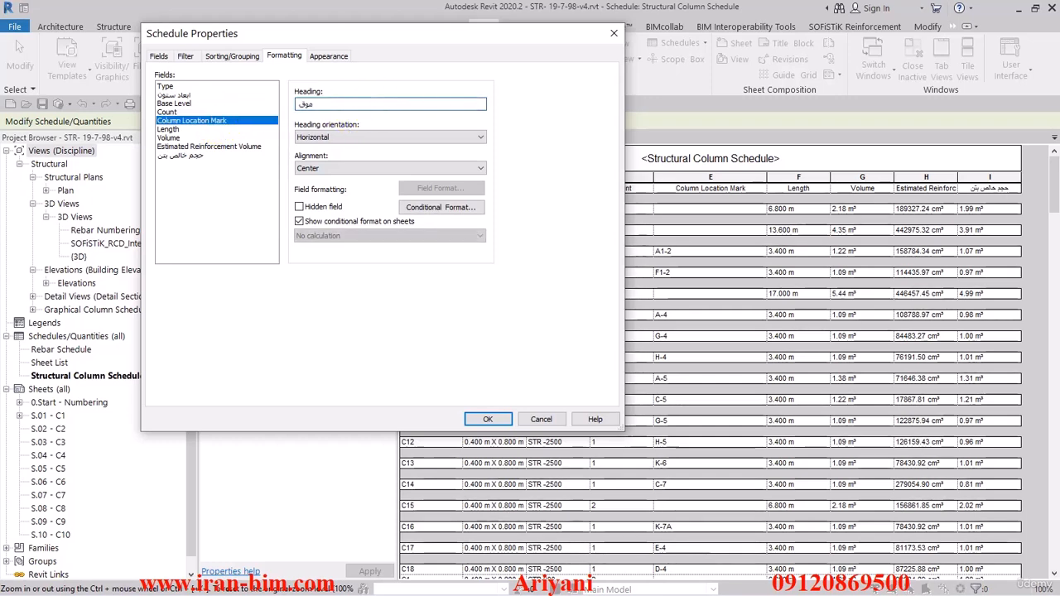
text(عیا)
key(BackSpace)
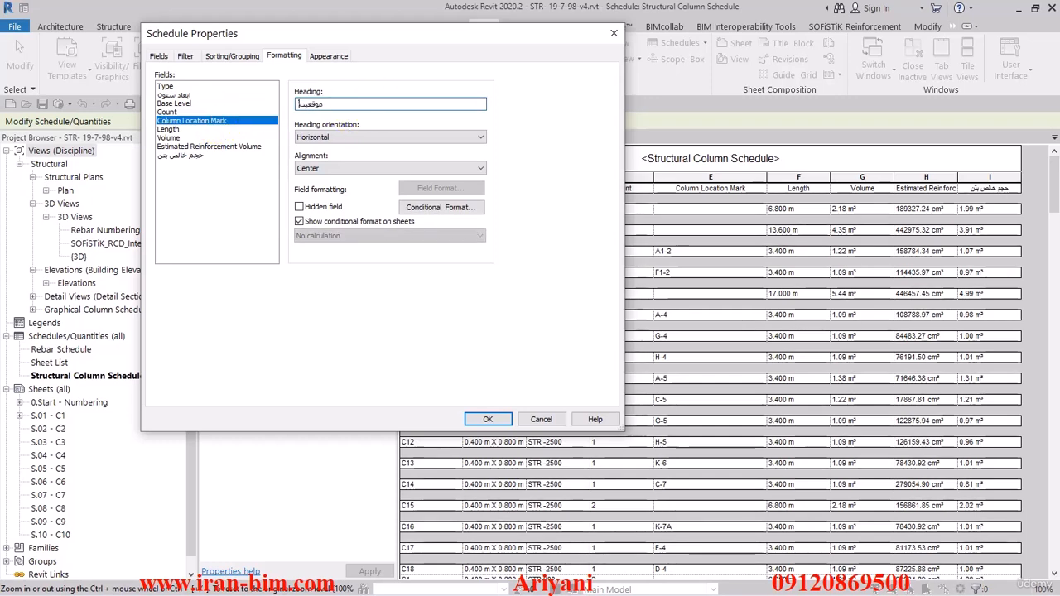
- Change the Length field's heading to "طول" and the Volume field's heading to "حجم"
click(170, 130)
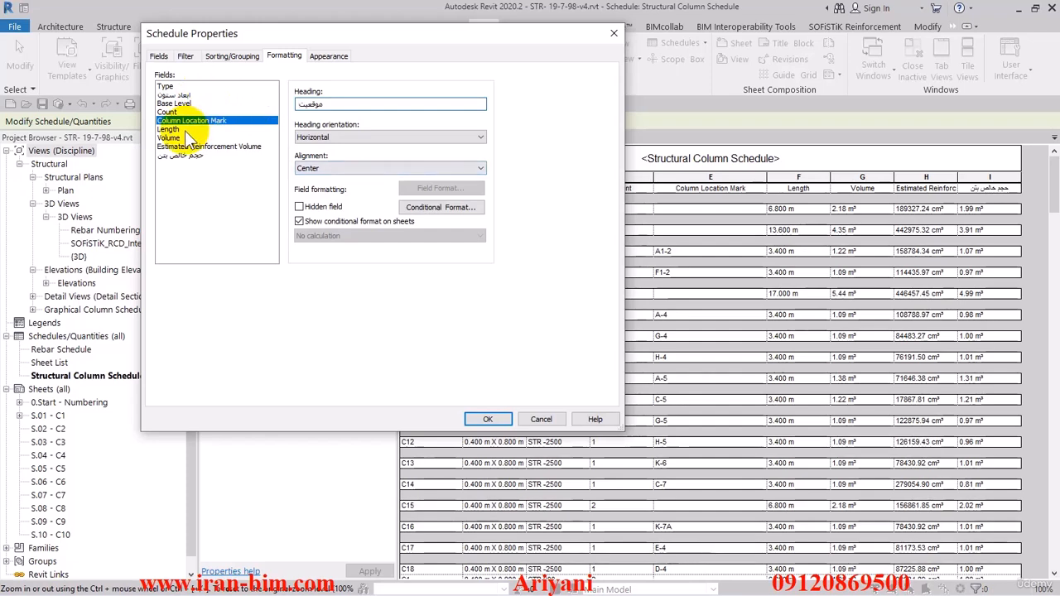
double_click(349, 103)
text(طول)
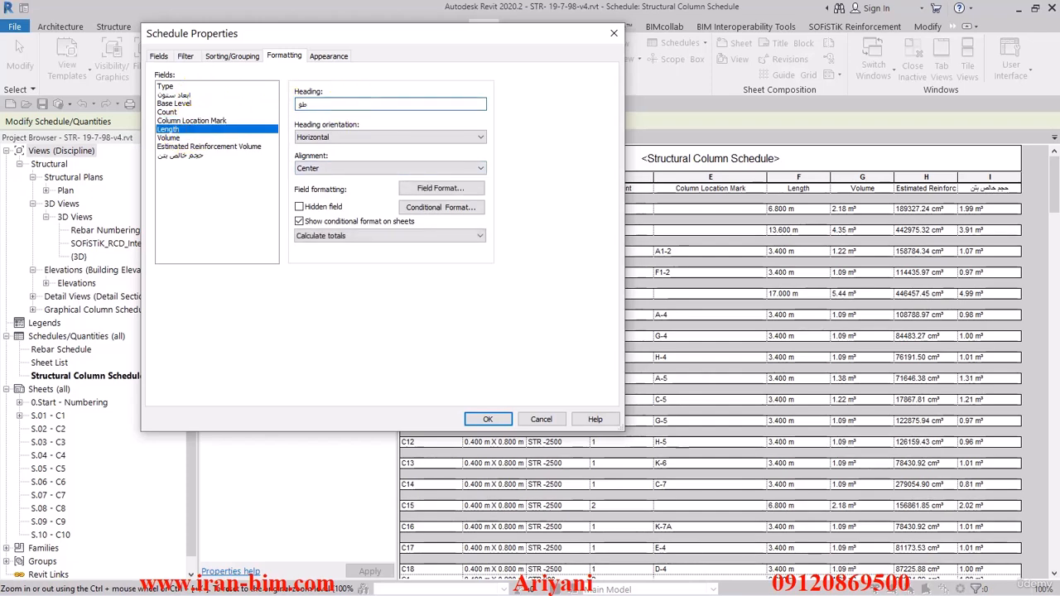
click(202, 138)
double_click(331, 104)
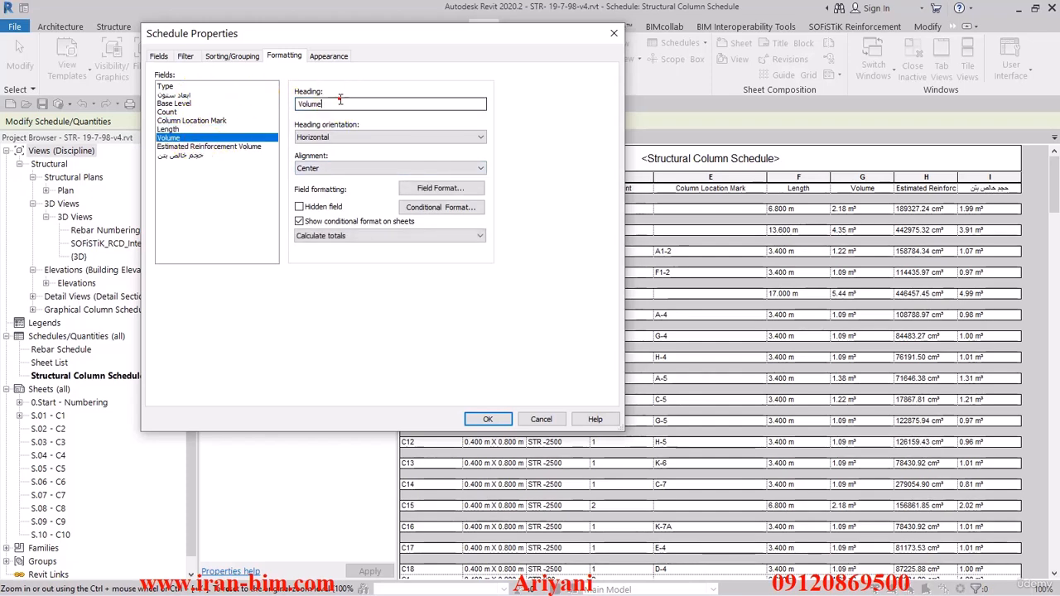
text(حجم)
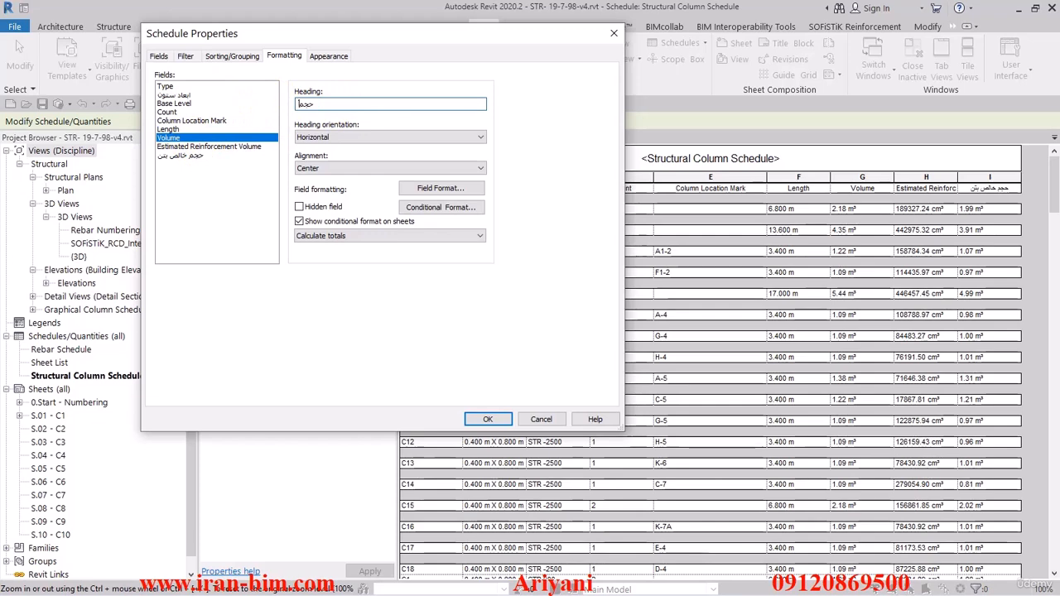
- Change the Estimated Reinforcement Volume field's heading to "حجم میلگرد مصرفی" and apply the schedule formatting
click(209, 146)
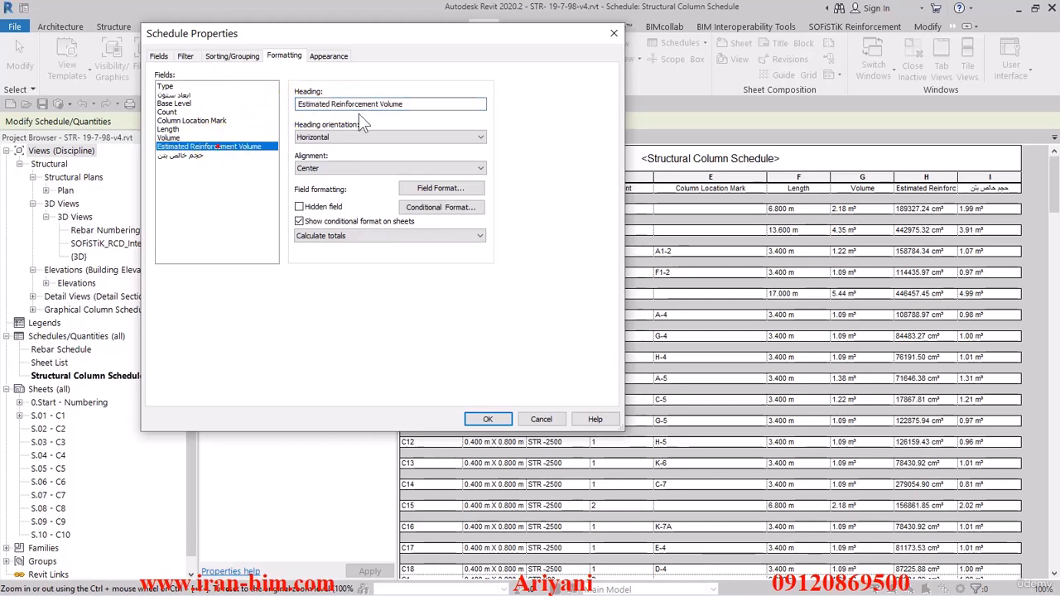
triple_click(418, 104)
text(حجم)
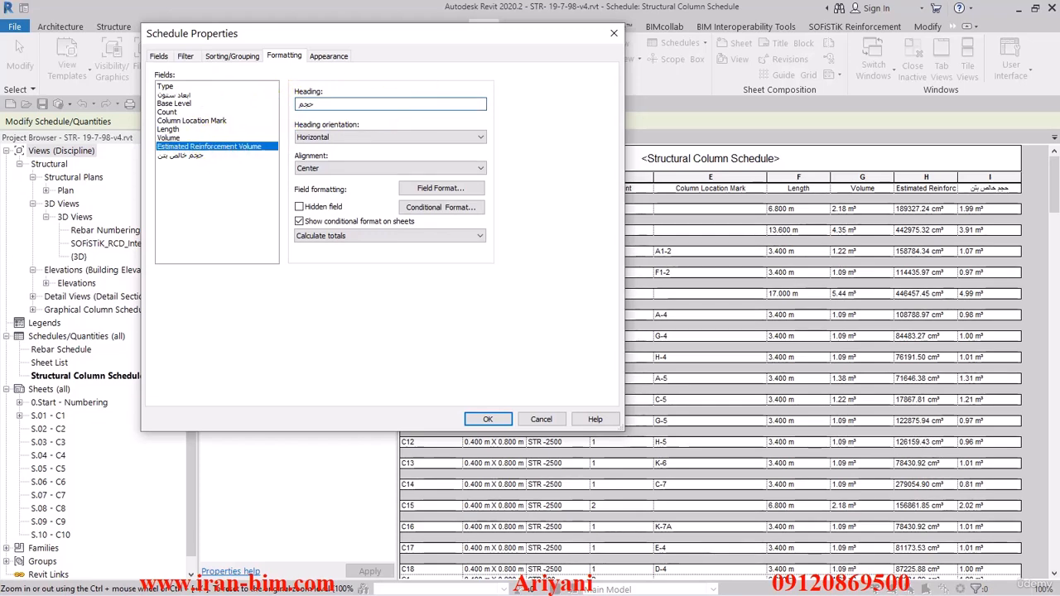
text( میلگرد مصرفی)
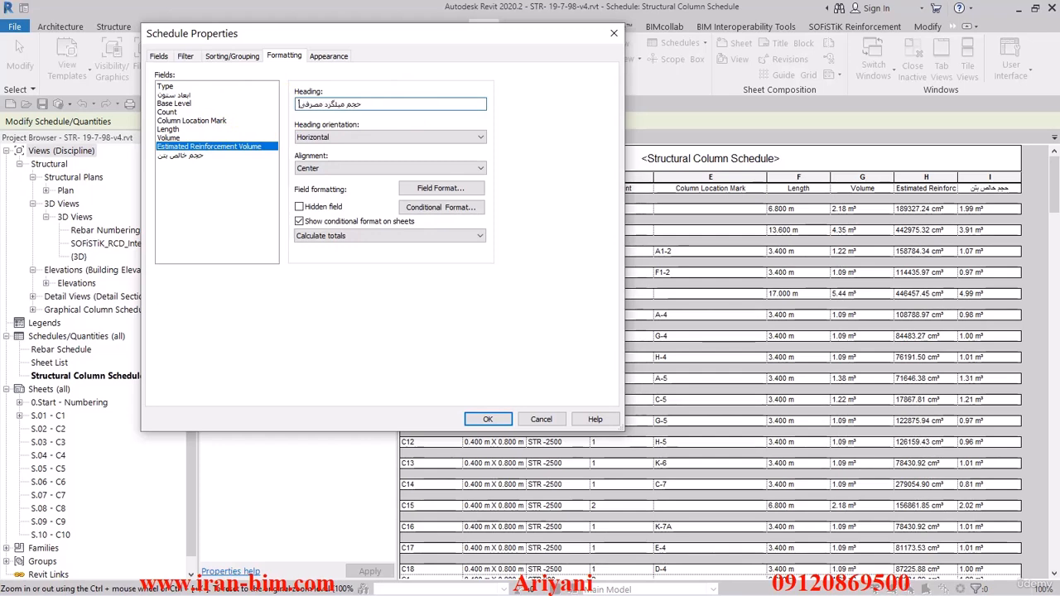
click(184, 154)
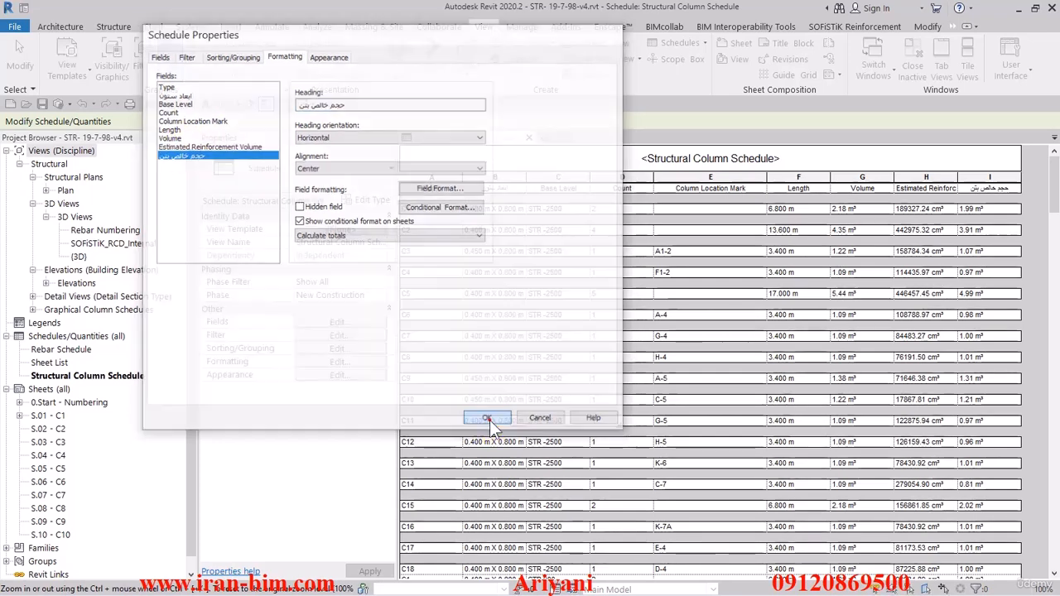
click(489, 418)
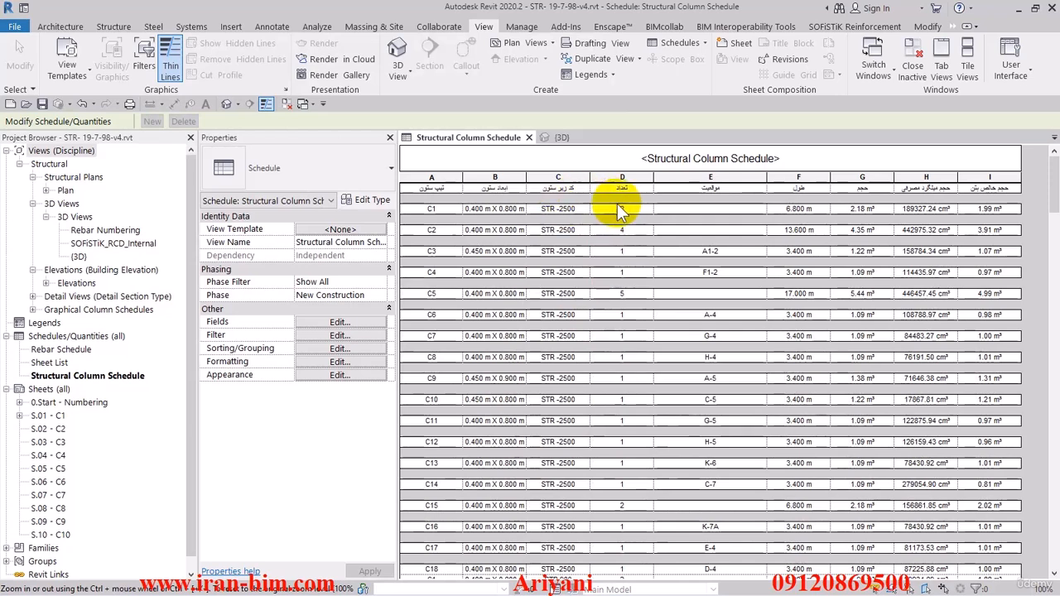
- Replace the schedule's title with "برآورد مقدار بتن مصرفی ستون ها"
drag(420, 188, 977, 188)
click(787, 157)
drag(796, 154, 621, 153)
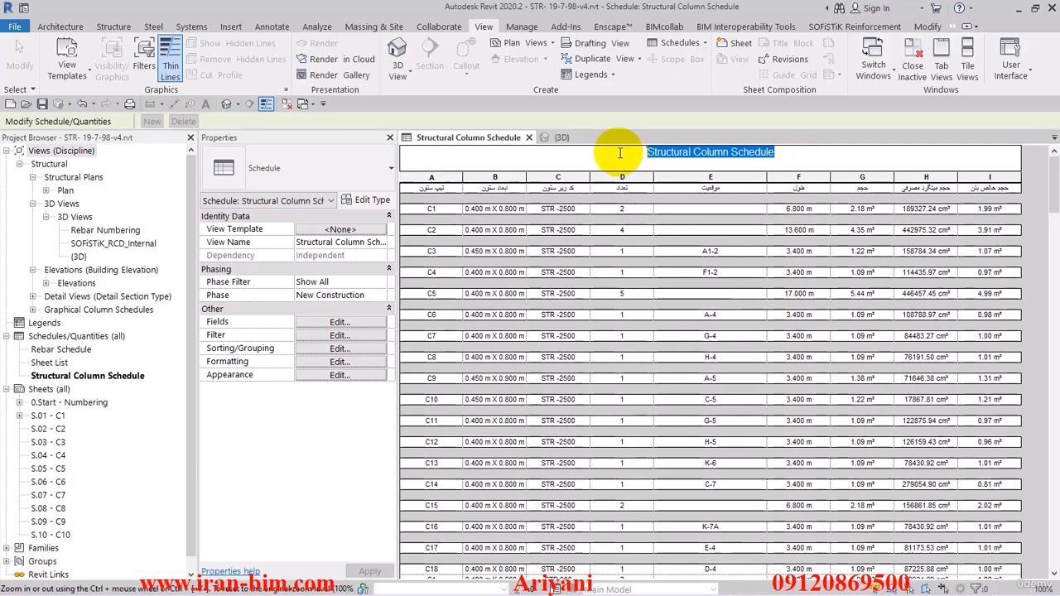
text(برآورد بتن و)
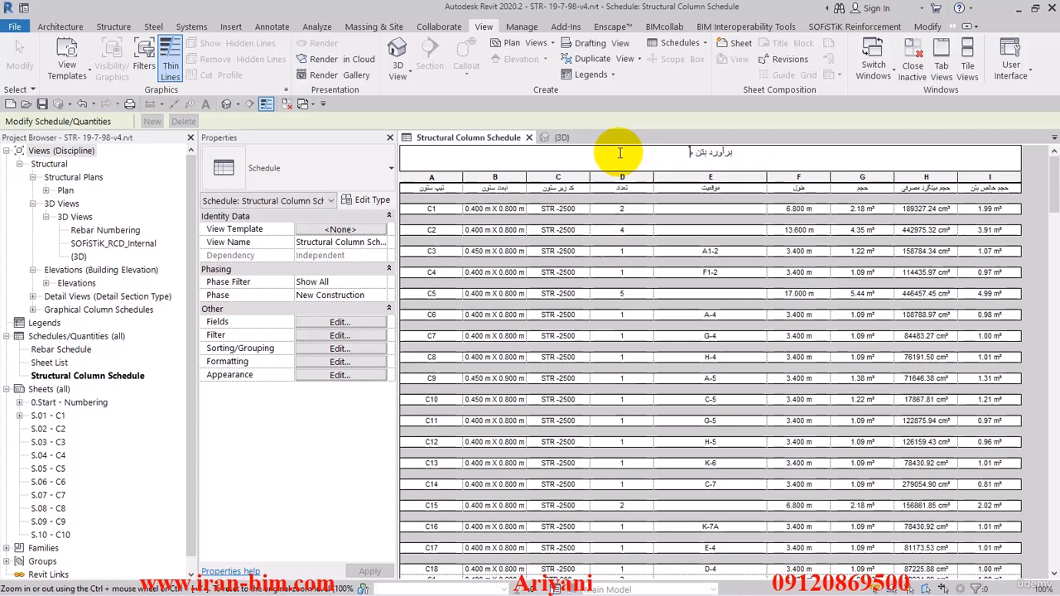
key(BackSpace)
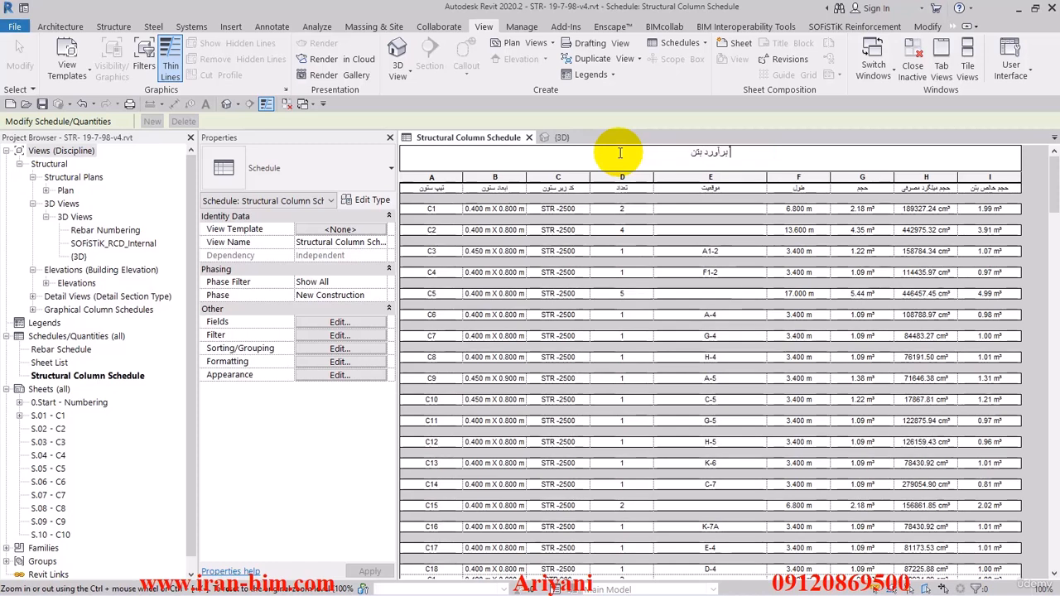
text(مقد)
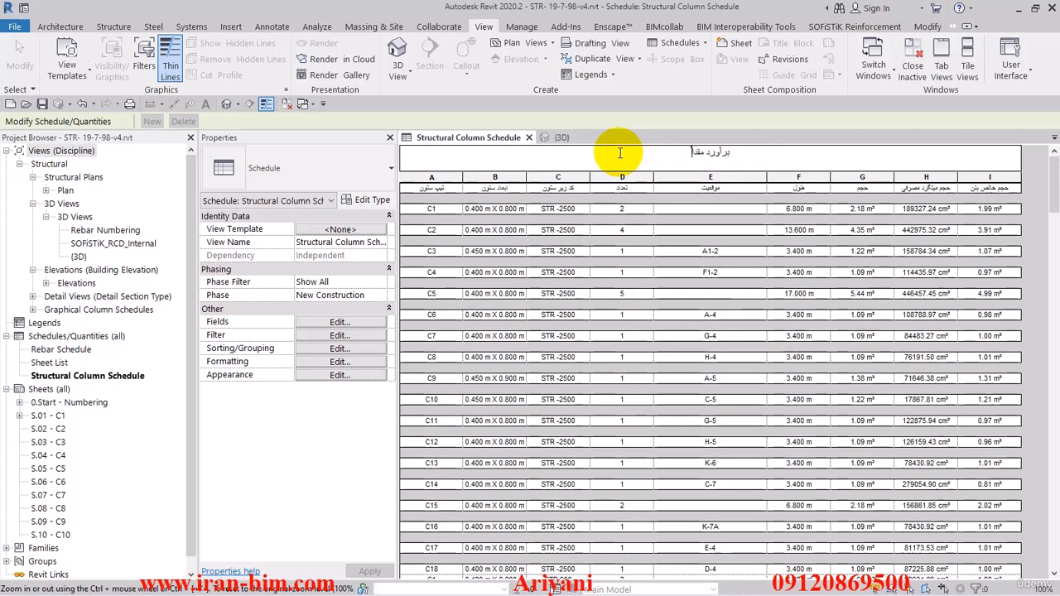
text(ار بتن مصرفی ستون ها)
click(639, 205)
- Shade the schedule's title row with the grey colour RGB 192-192-192, dismissing the save reminder
click(688, 159)
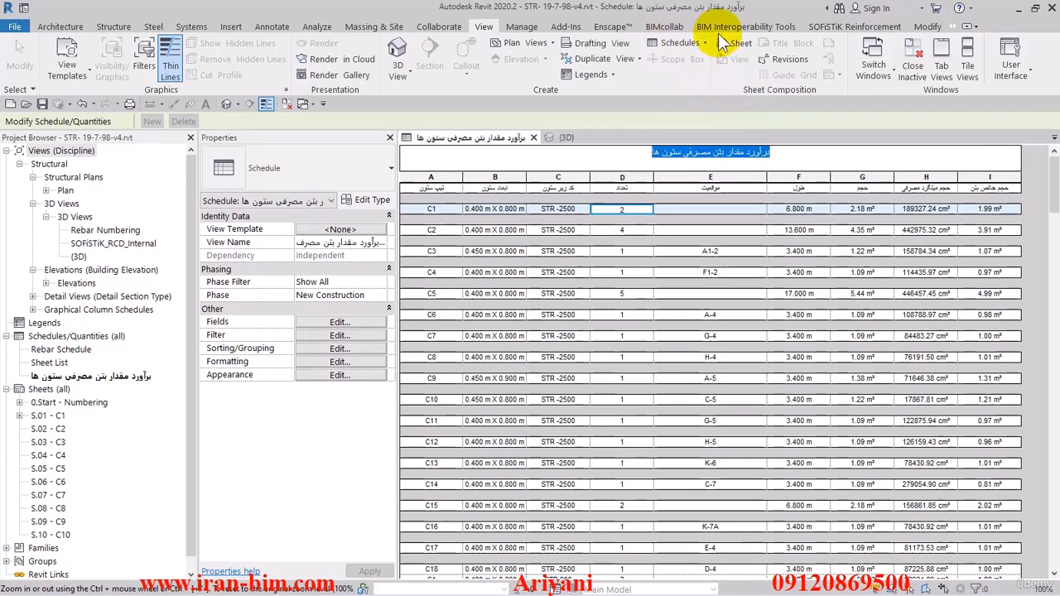
click(953, 27)
click(955, 47)
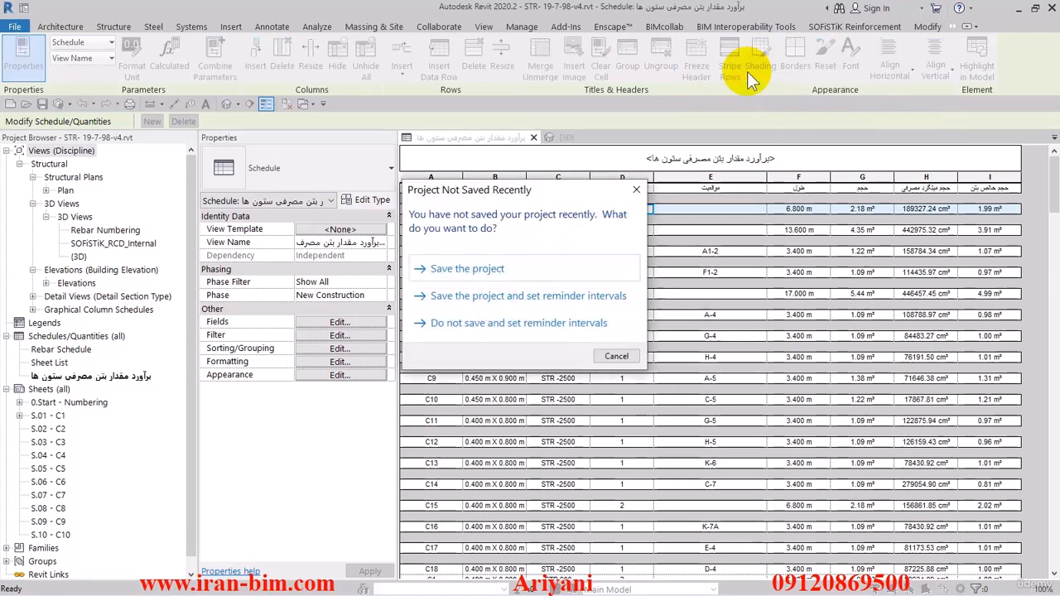
click(635, 190)
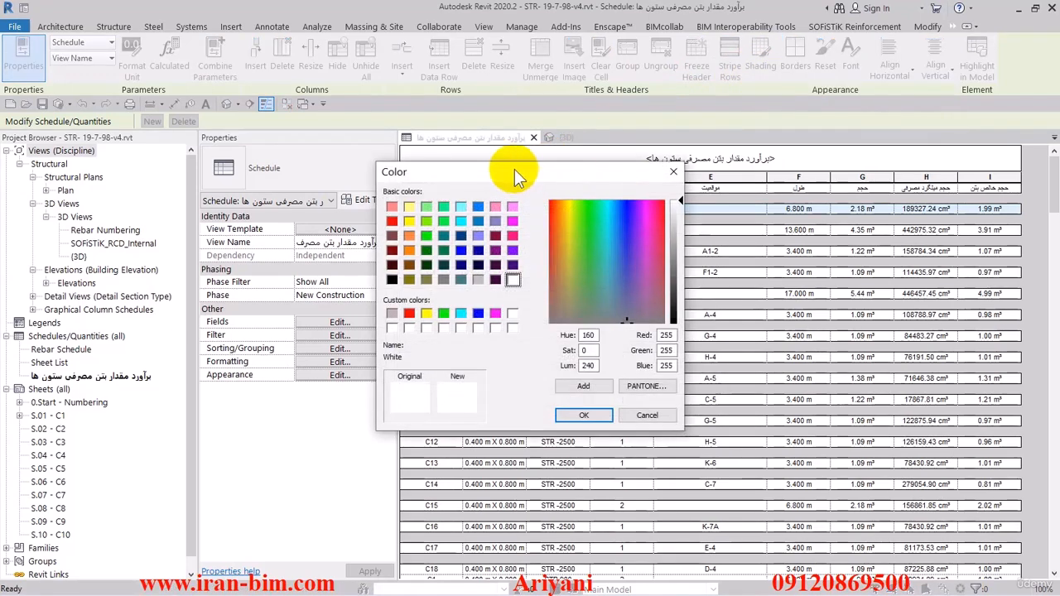
drag(514, 169, 203, 56)
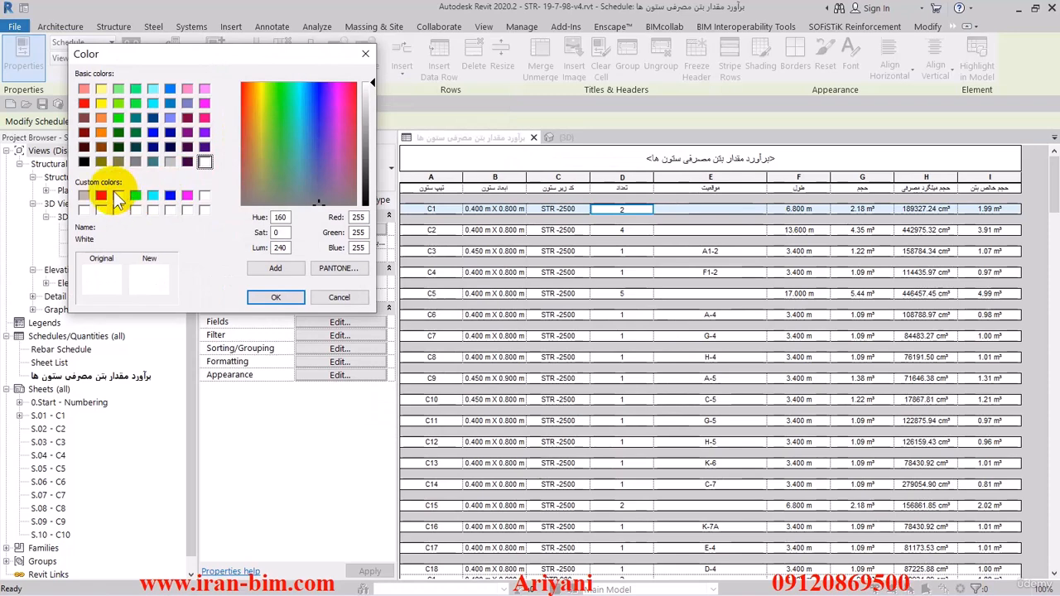
click(169, 160)
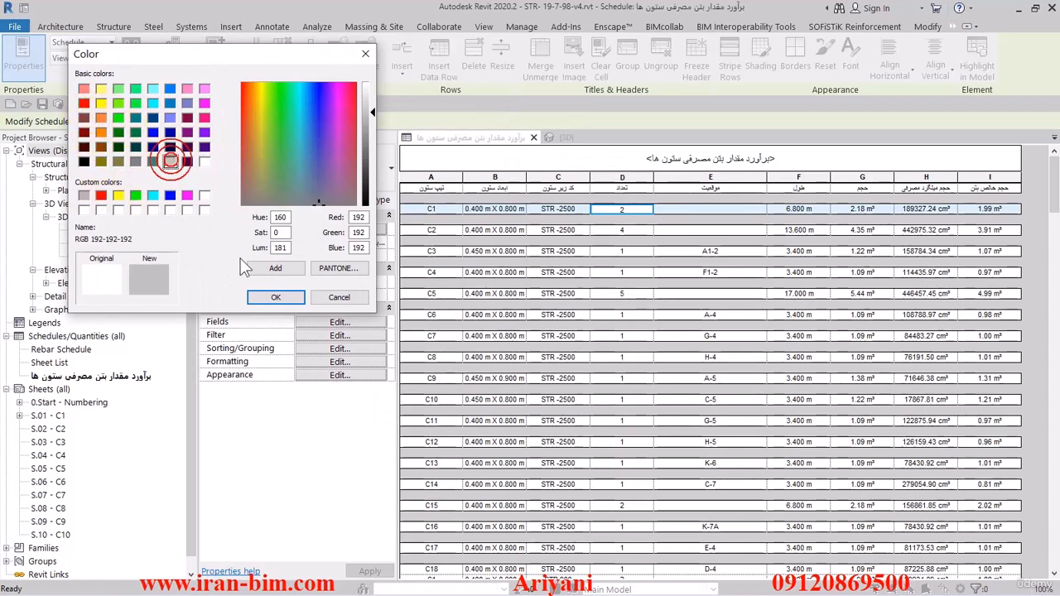
click(276, 298)
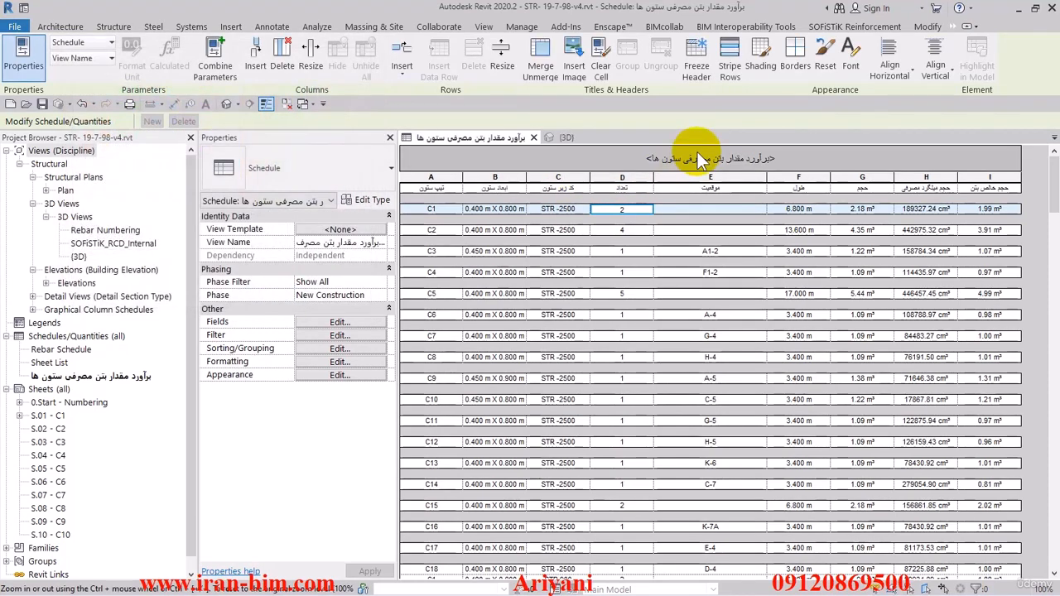
- Set the schedule title's font to Arial with a size of 8 mm
click(850, 57)
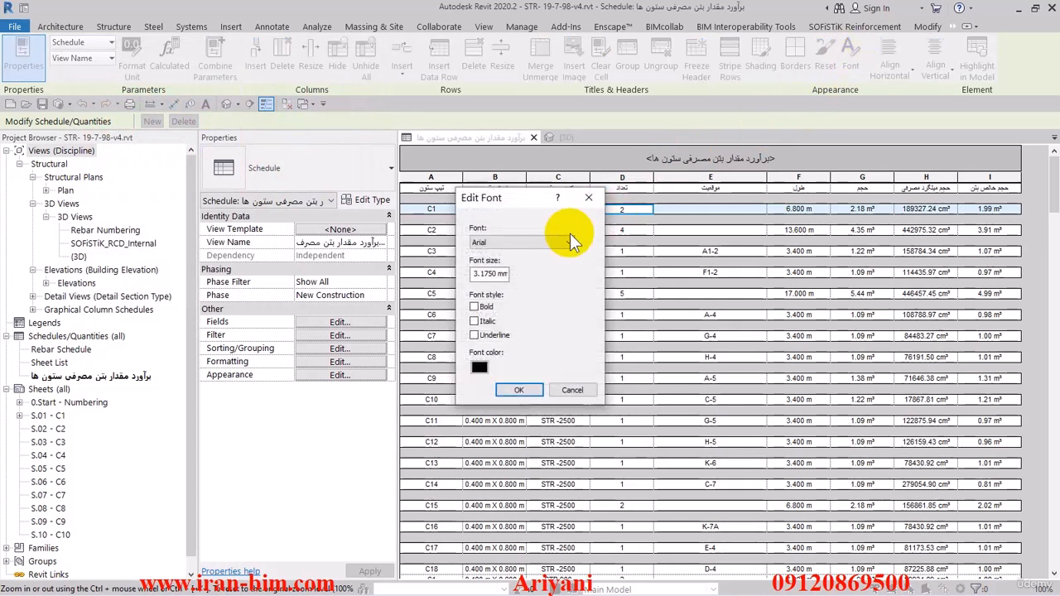
click(569, 240)
click(513, 247)
drag(506, 274, 470, 274)
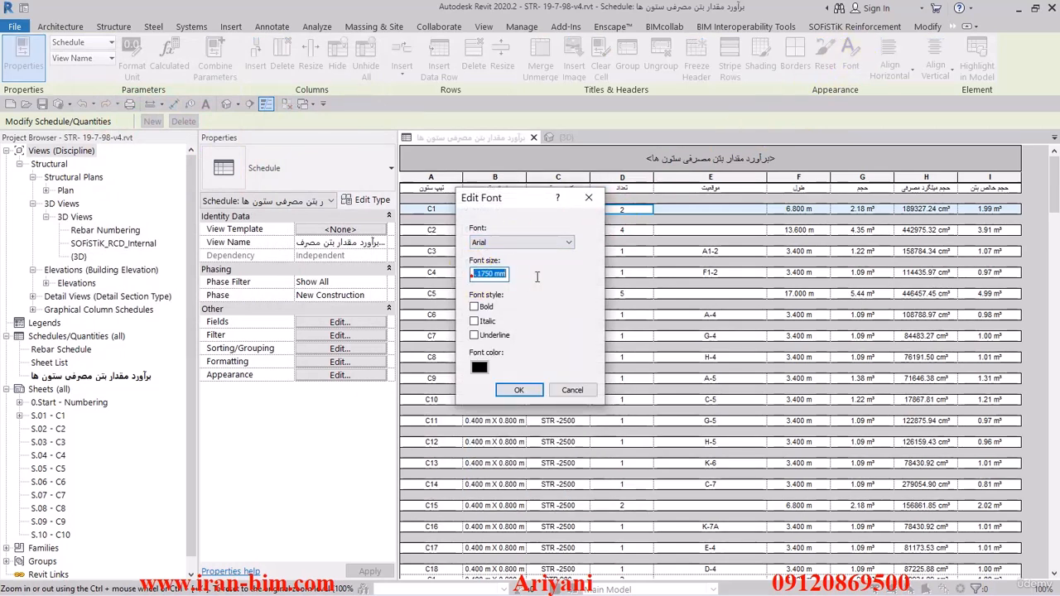
text(8)
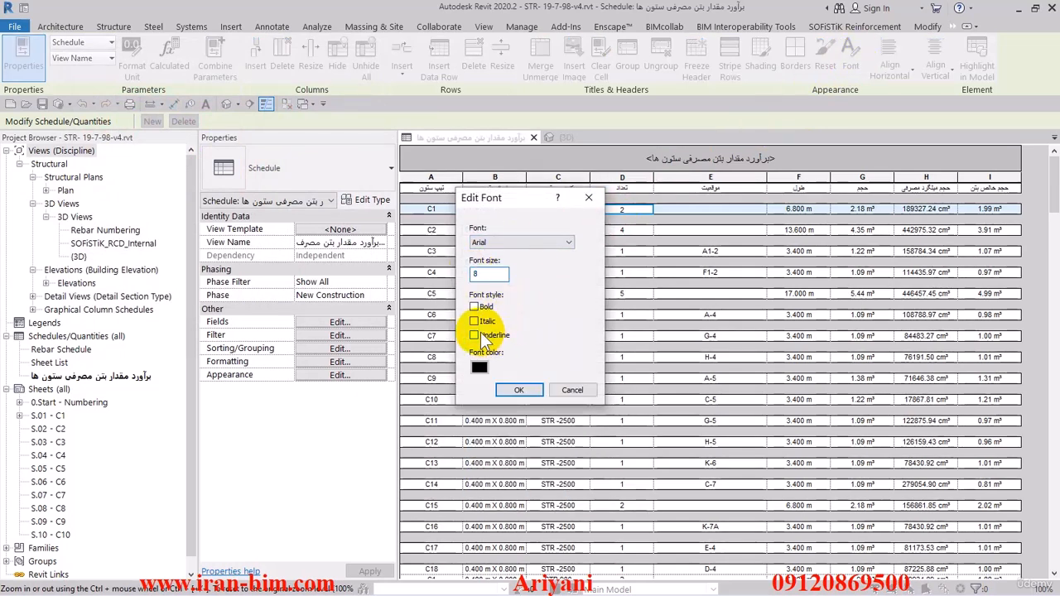
click(519, 390)
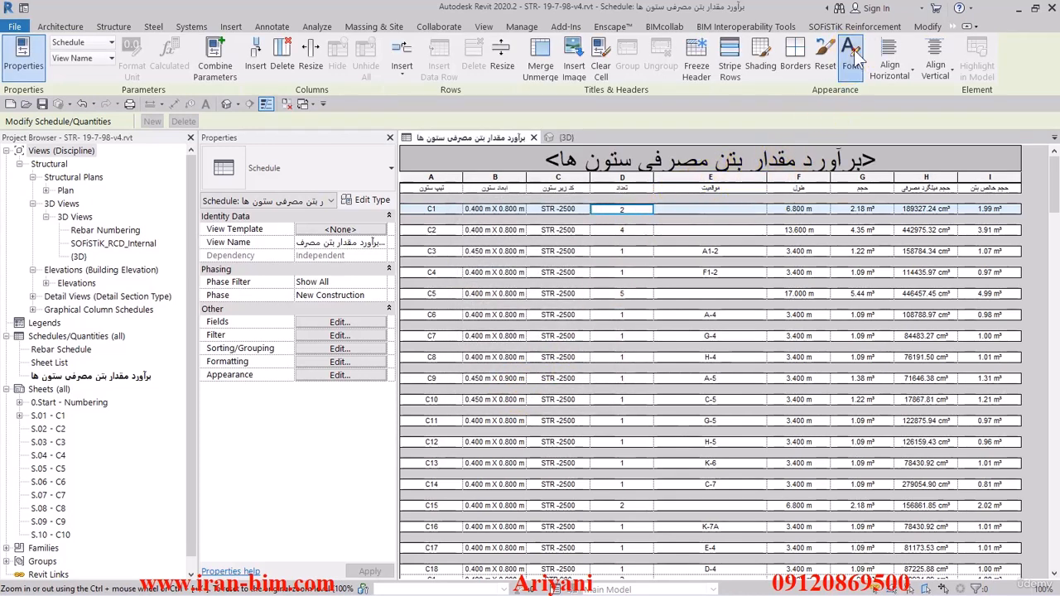
- Set the schedule title's font size to 6 mm
click(851, 58)
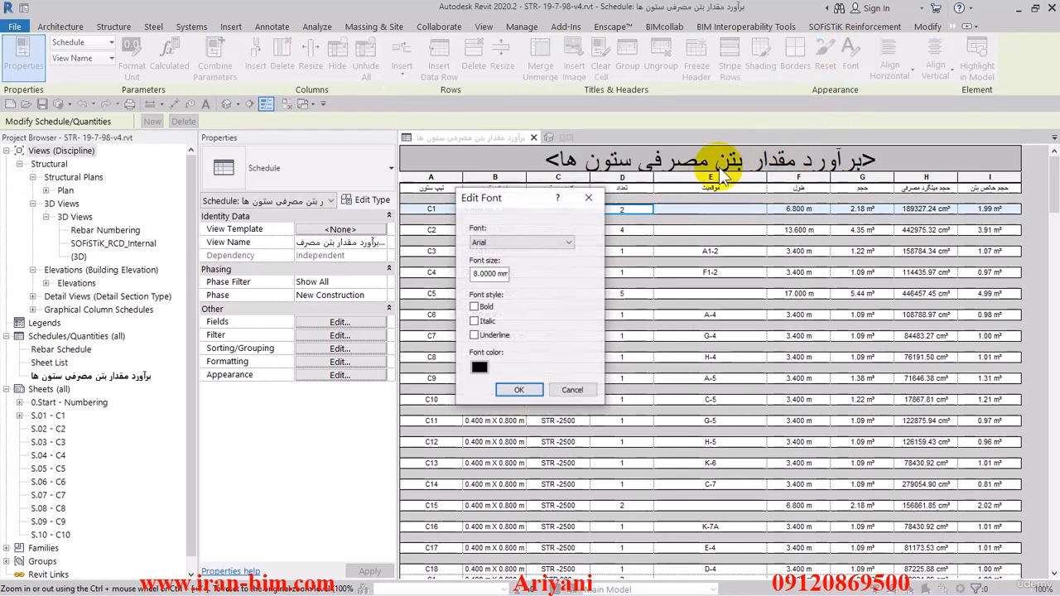
double_click(488, 273)
text(6)
click(517, 387)
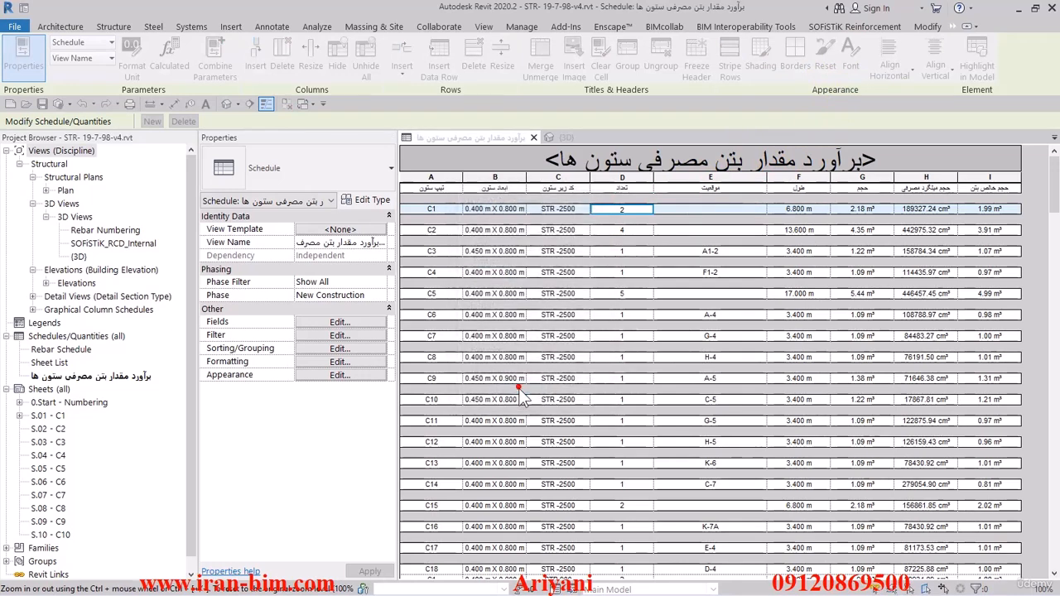
- Freeze the schedule's header so the title and column headings stay in place above the rows
click(438, 190)
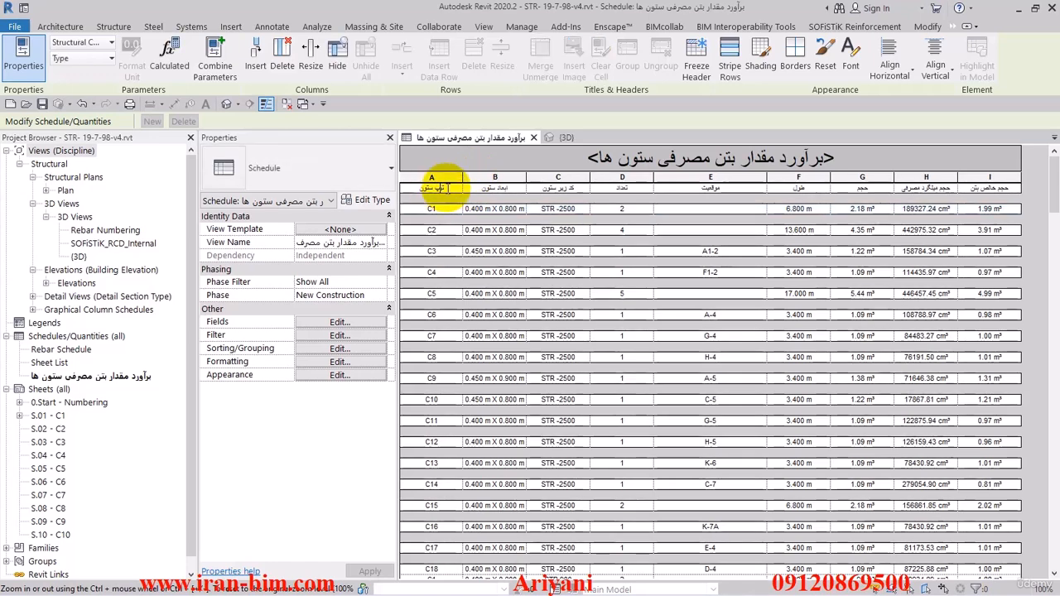
scroll(499, 212, down, 4)
scroll(499, 228, up, 4)
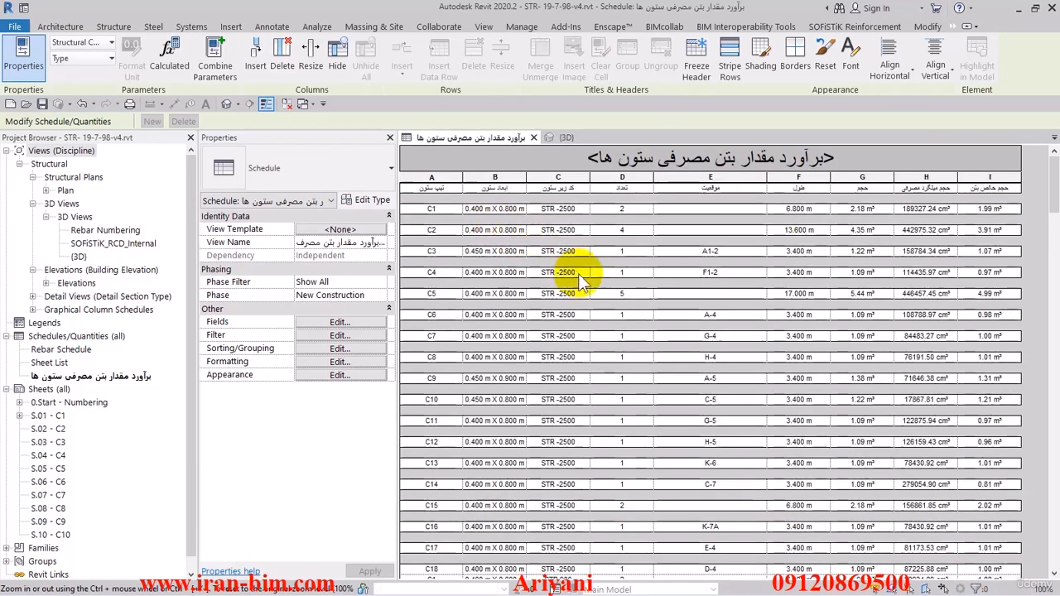
scroll(572, 236, down, 4)
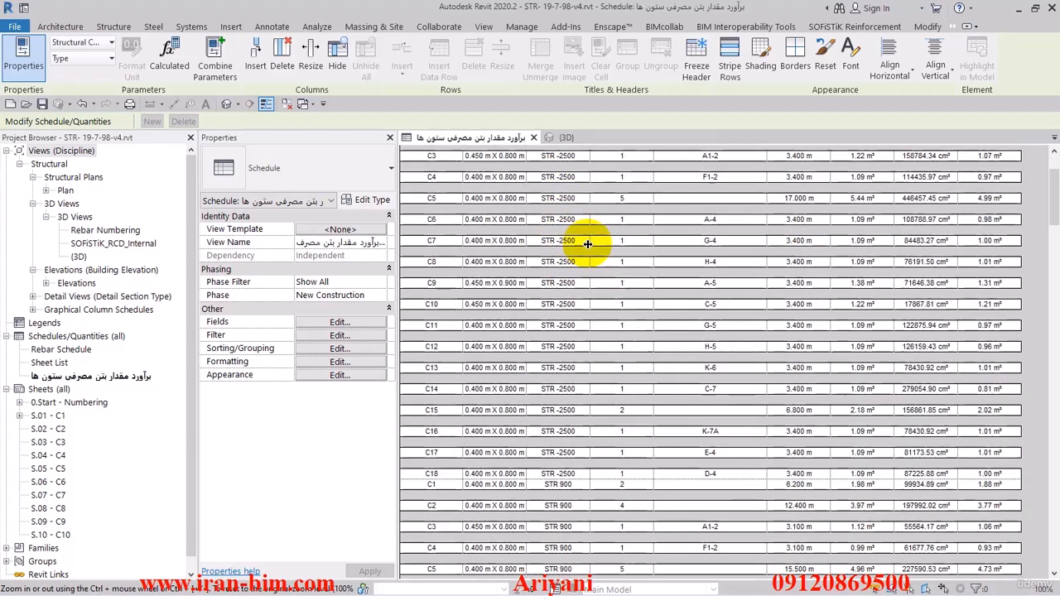
scroll(592, 207, up, 4)
scroll(600, 253, down, 3)
scroll(595, 260, up, 4)
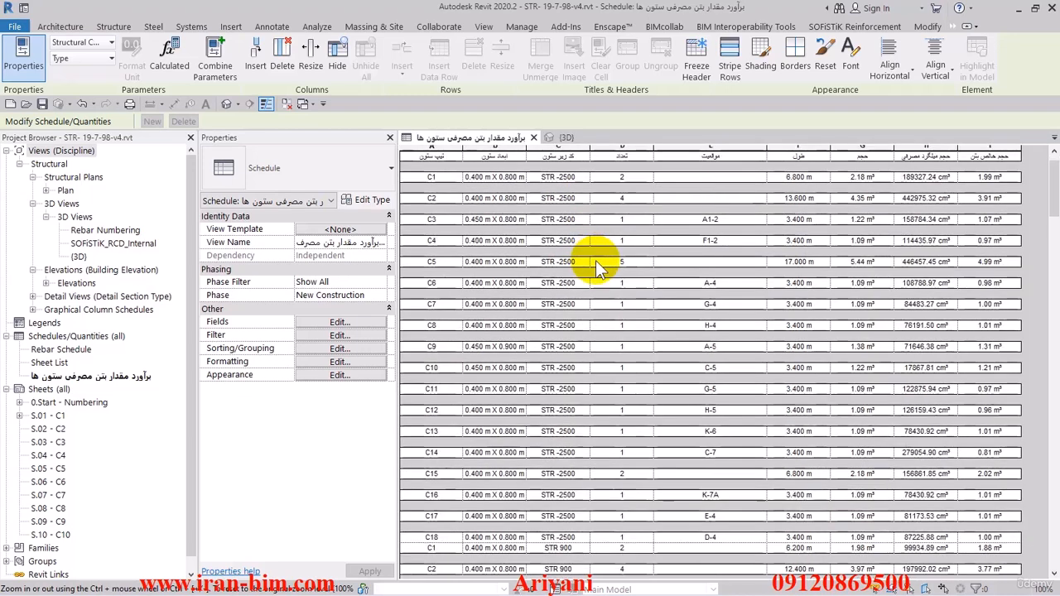
scroll(599, 260, down, 2)
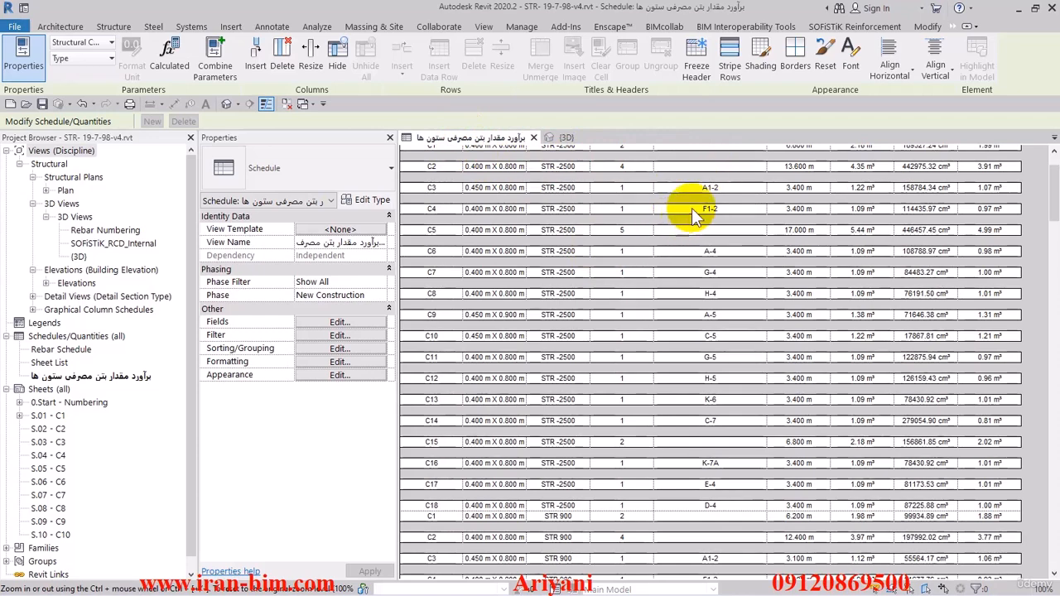
click(697, 71)
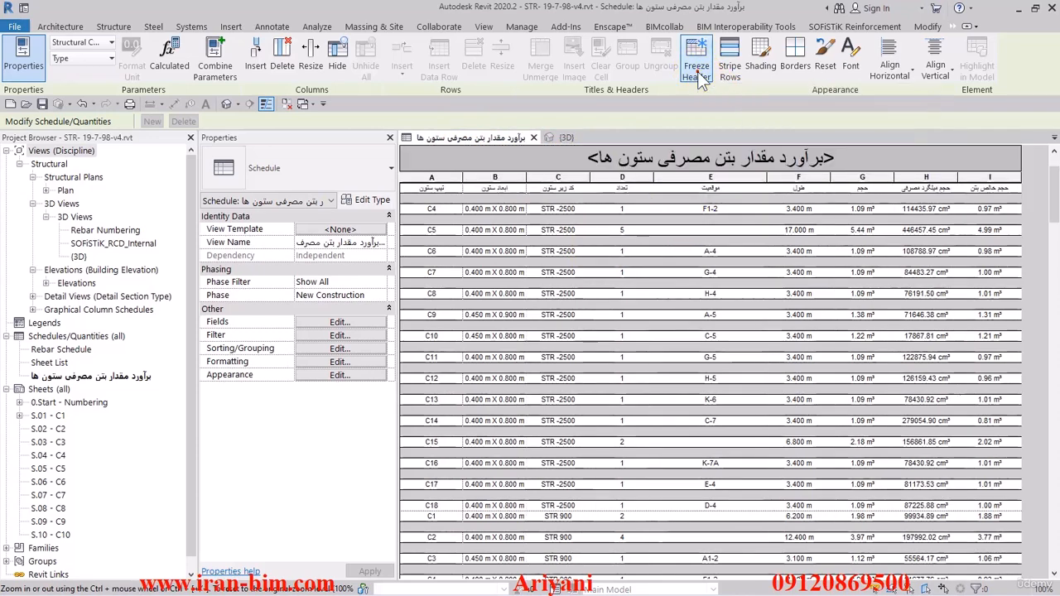
scroll(503, 191, down, 3)
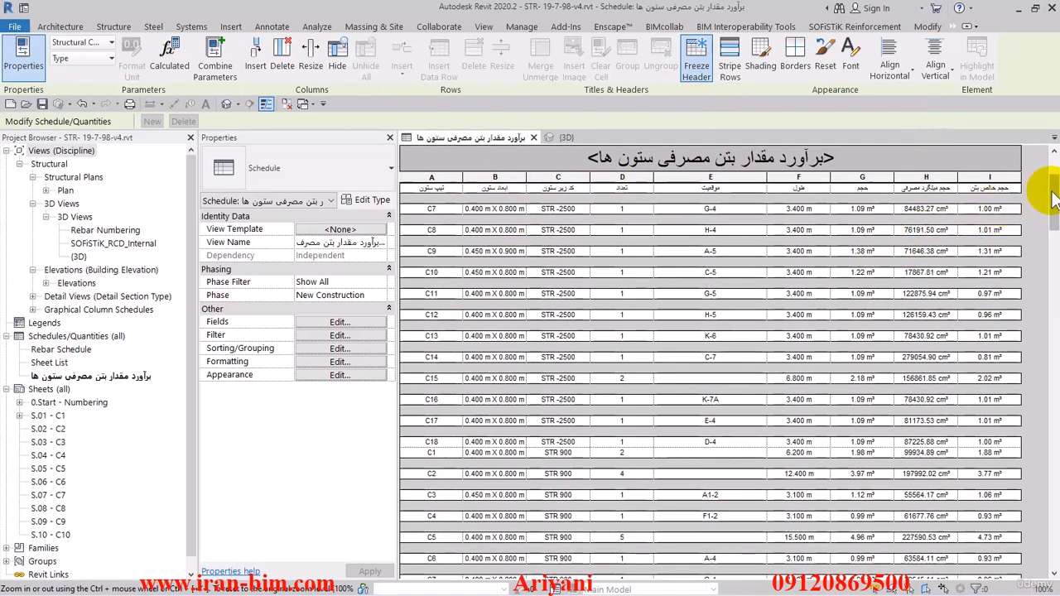
drag(1051, 192, 1052, 162)
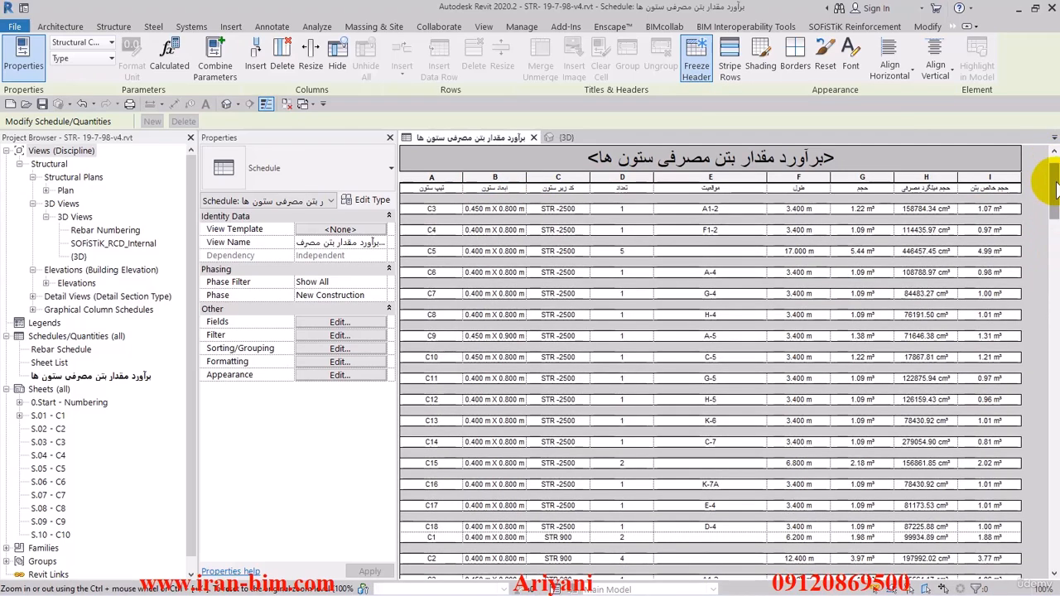
- Open the schedule's appearance settings
click(335, 376)
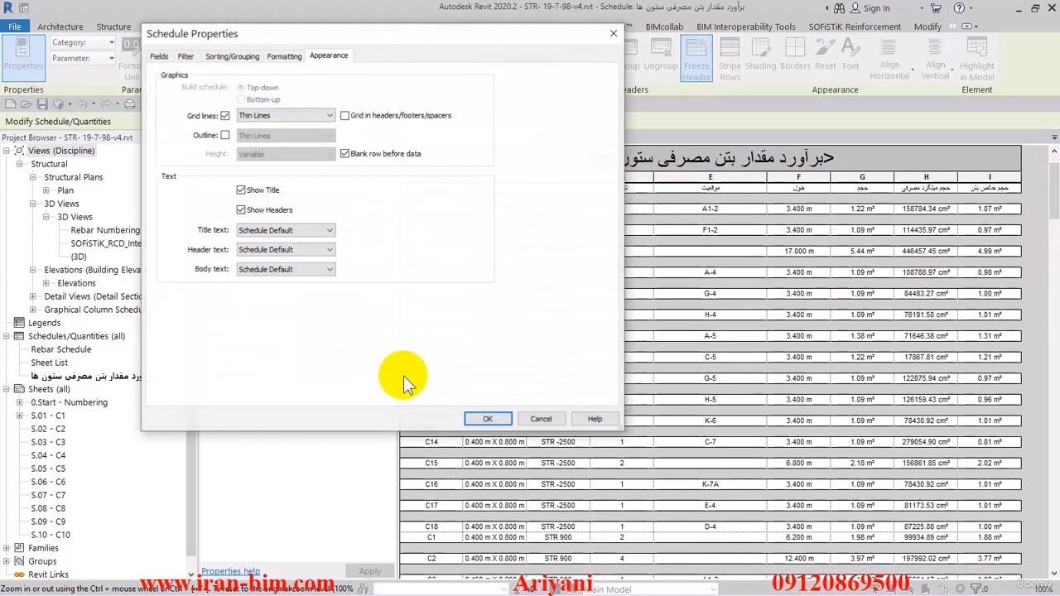